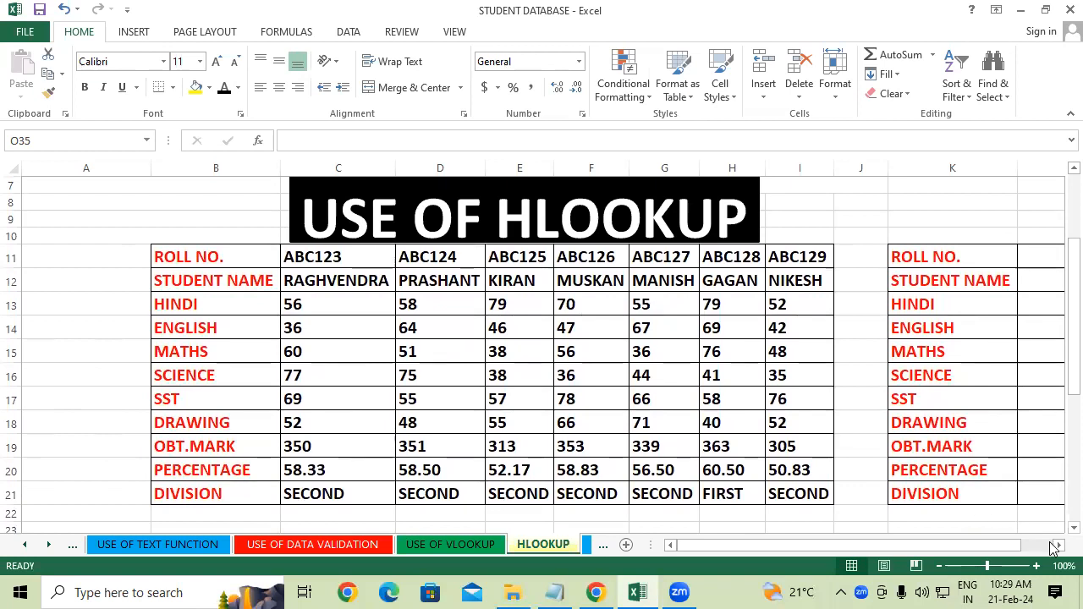
# Step: Examine the student marks table in B11:I21, its roll number row, and the blank result table in K11:L21
pyautogui.click(1053, 547)
pyautogui.moveTo(960, 545); pyautogui.dragTo(804, 555)
pyautogui.moveTo(218, 254); pyautogui.dragTo(241, 479)
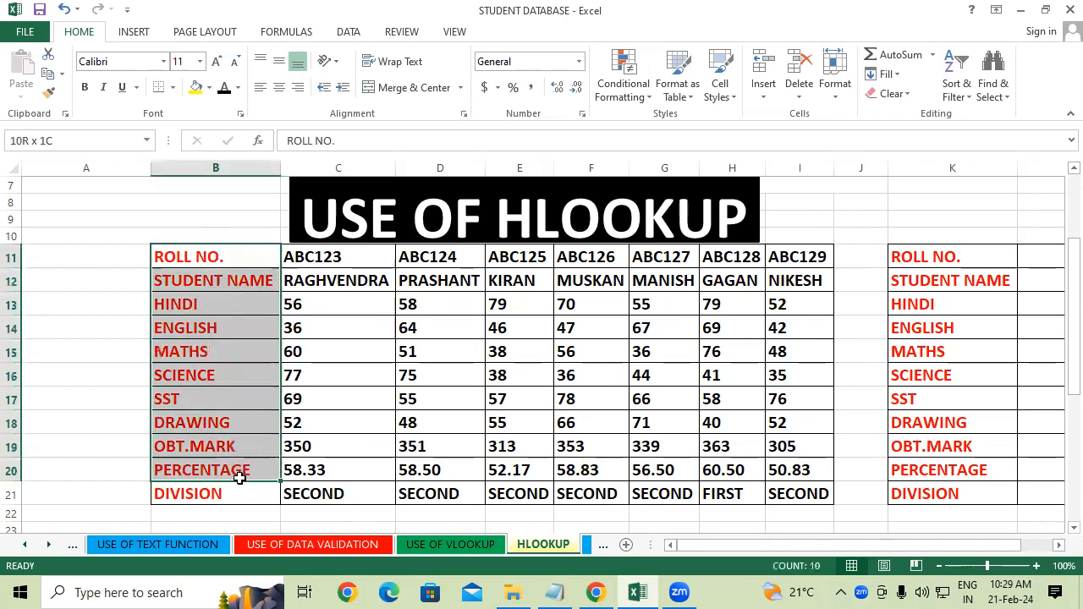
pyautogui.click(504, 422)
pyautogui.click(252, 260)
pyautogui.moveTo(251, 260); pyautogui.dragTo(798, 265)
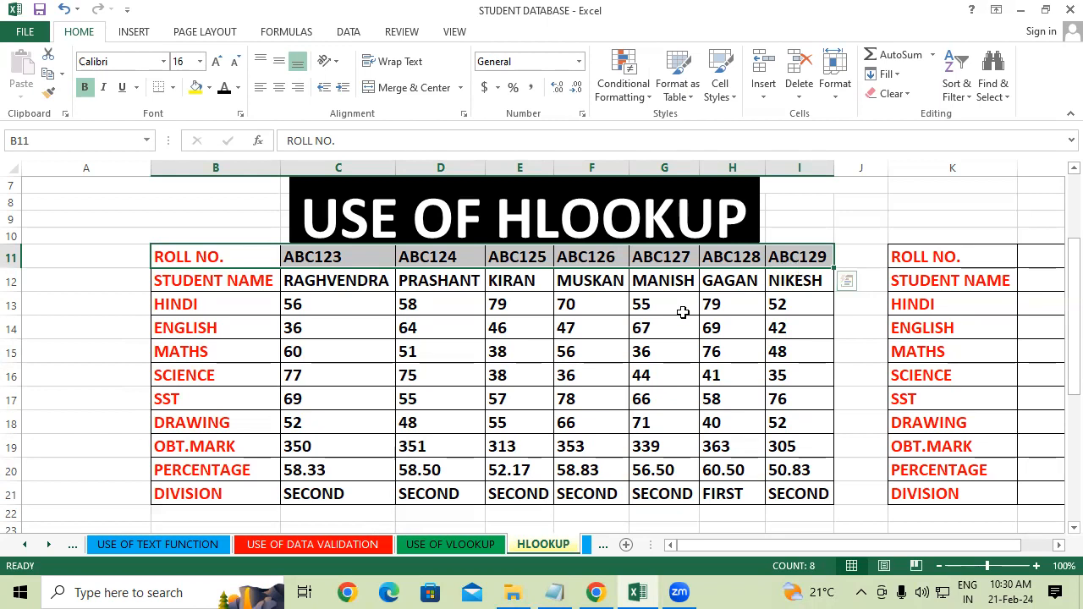
pyautogui.click(657, 325)
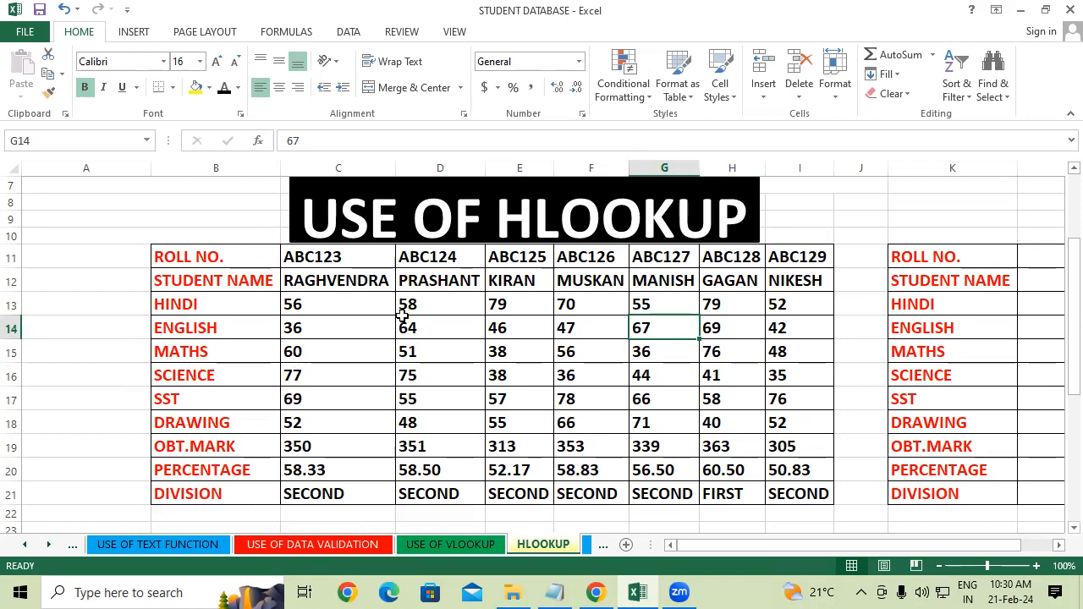
pyautogui.click(546, 343)
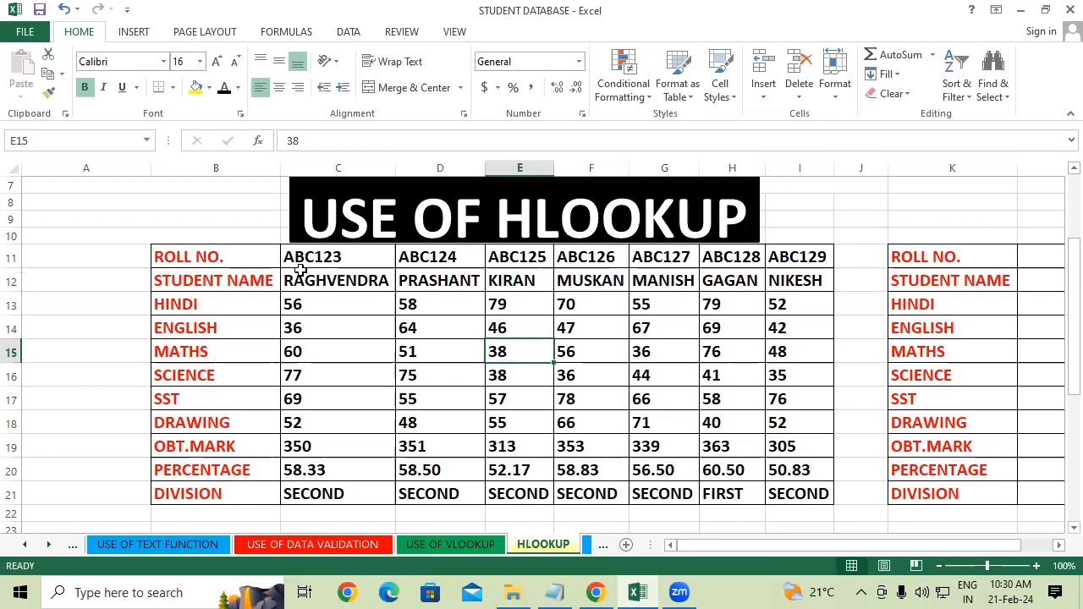
pyautogui.click(549, 370)
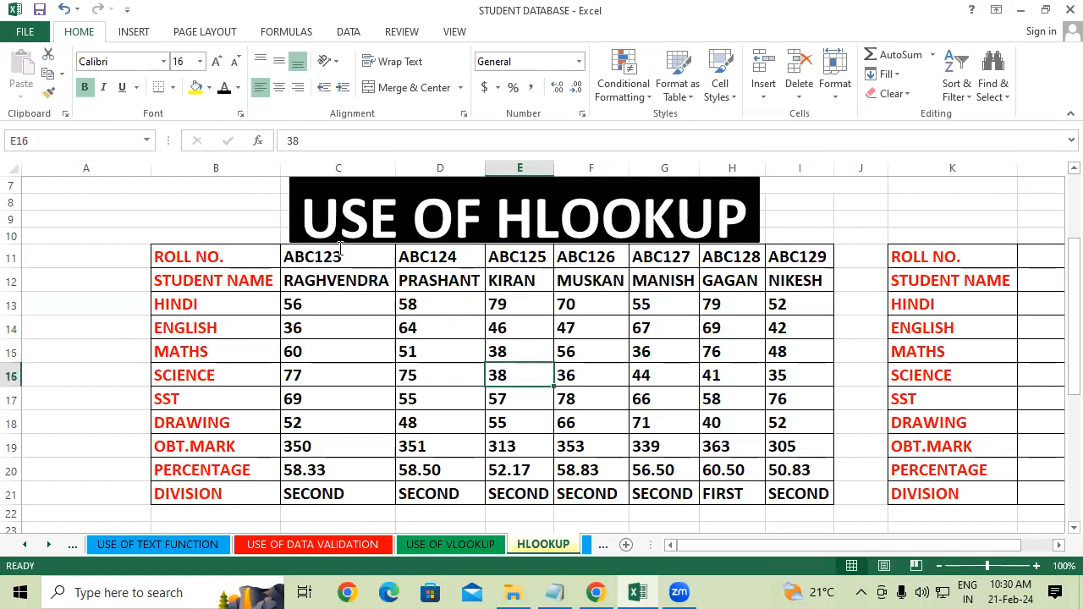
pyautogui.click(374, 285)
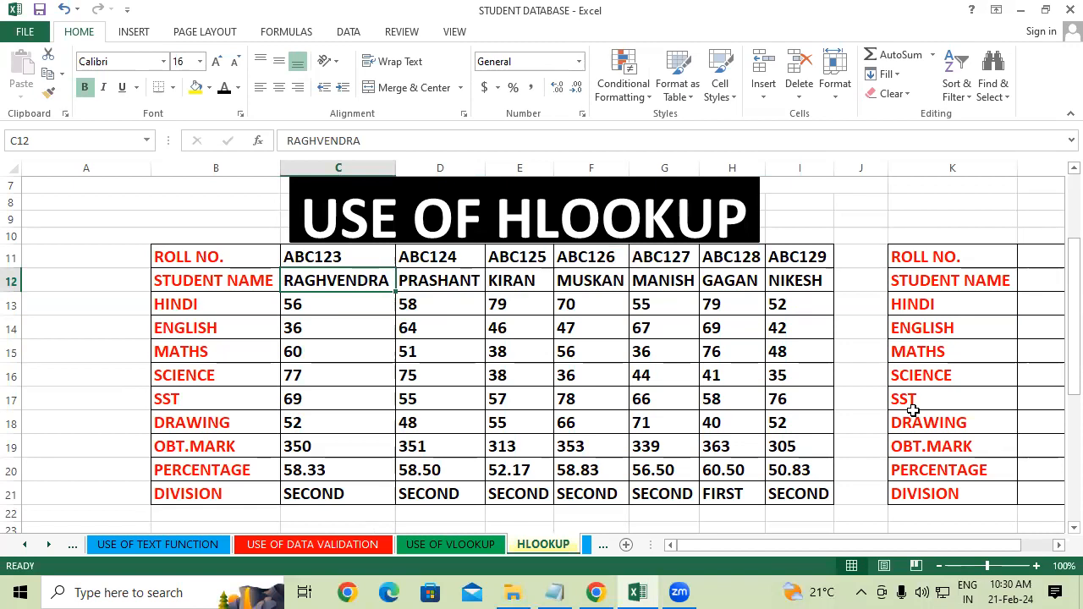
pyautogui.click(1059, 545)
pyautogui.click(1059, 545)
pyautogui.moveTo(967, 259); pyautogui.dragTo(949, 471)
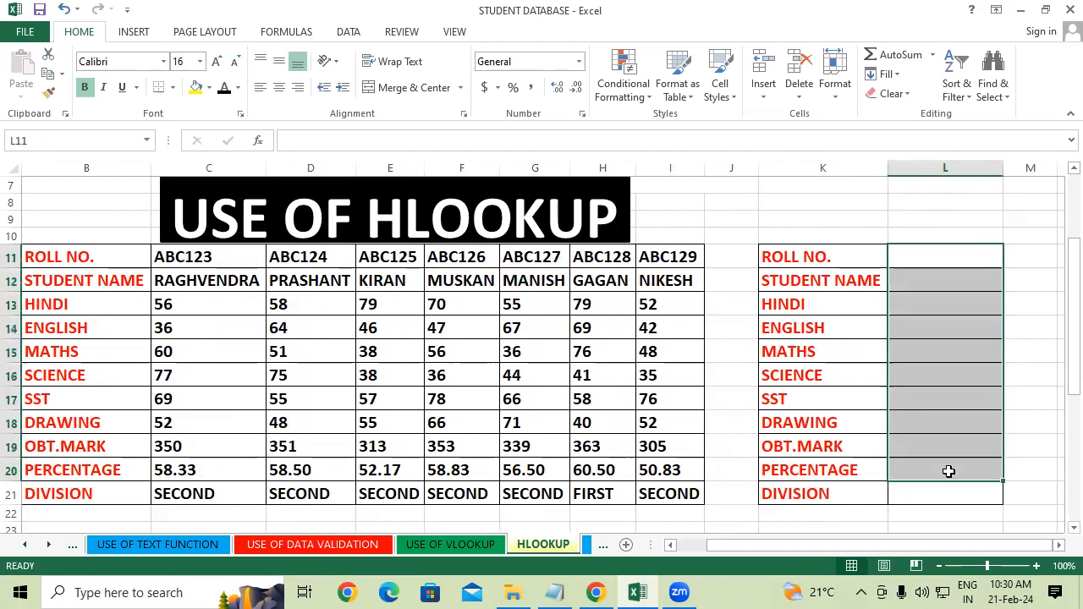
pyautogui.click(732, 455)
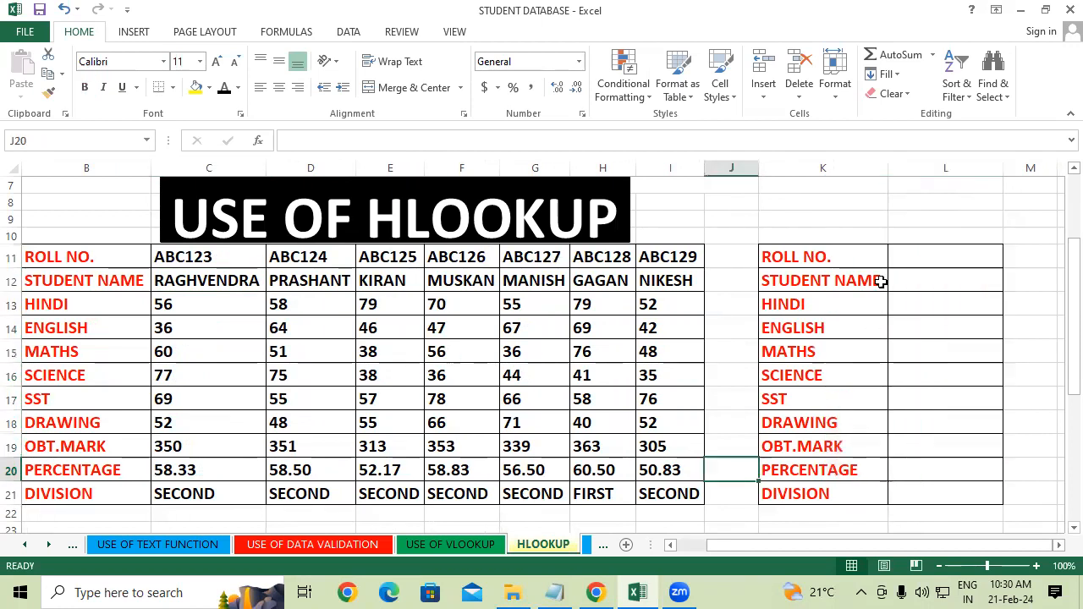
pyautogui.click(938, 276)
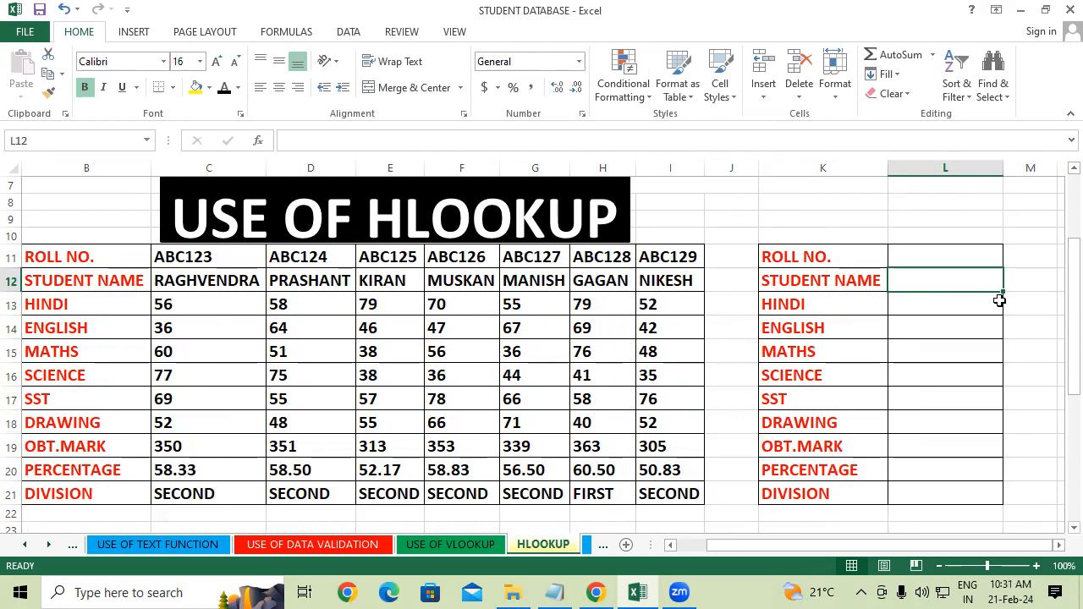
# Step: Copy the first student's roll number from C11 into the result table's roll number cell L11
pyautogui.click(225, 256)
pyautogui.rightClick(226, 262)
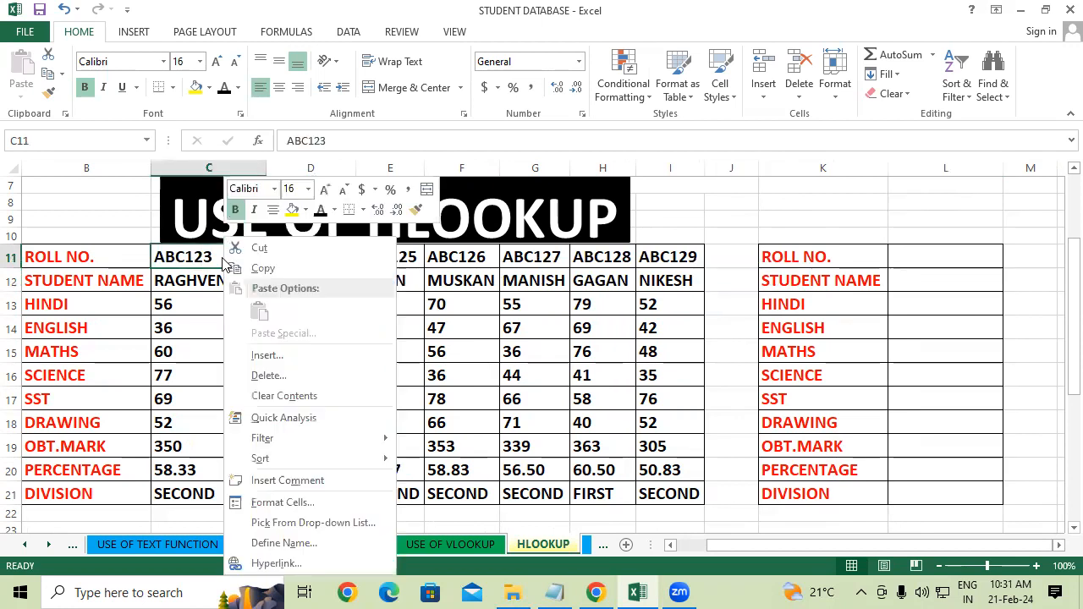
pyautogui.click(258, 268)
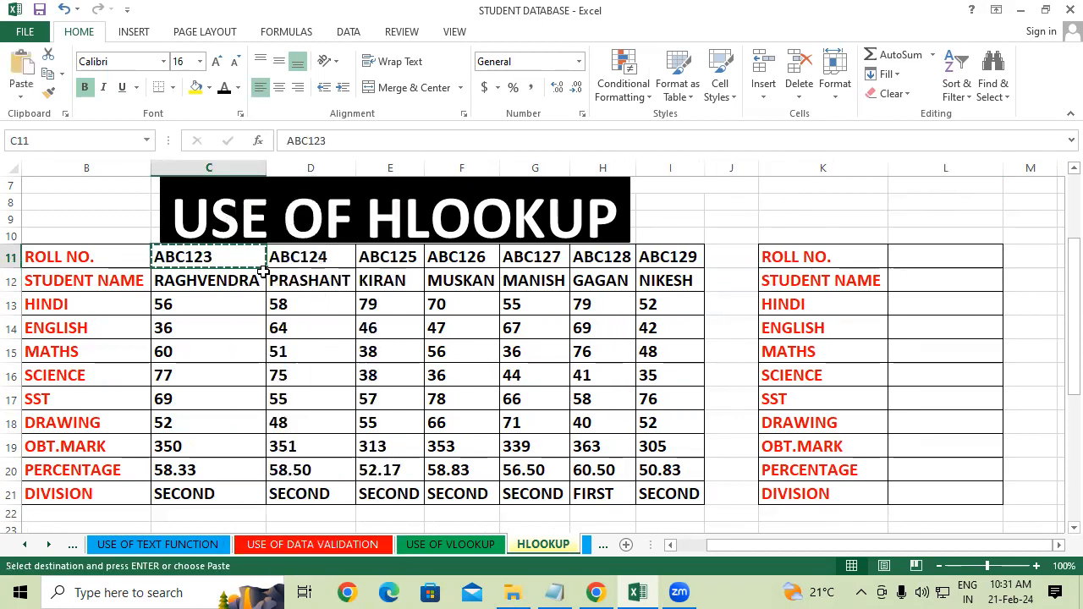
pyautogui.click(927, 269)
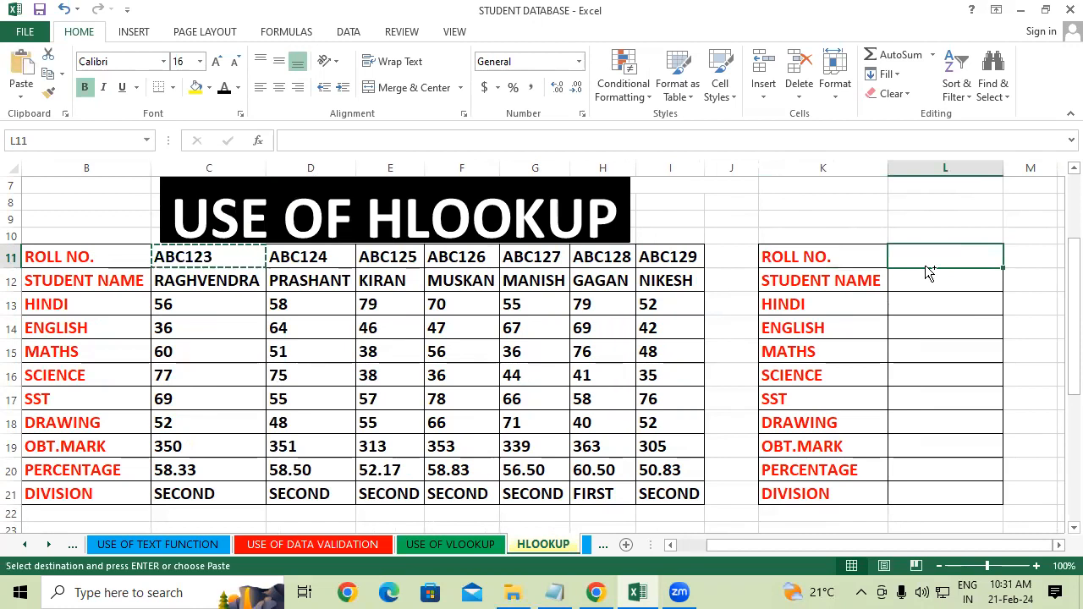
pyautogui.hotkey('ctrl', 'v')
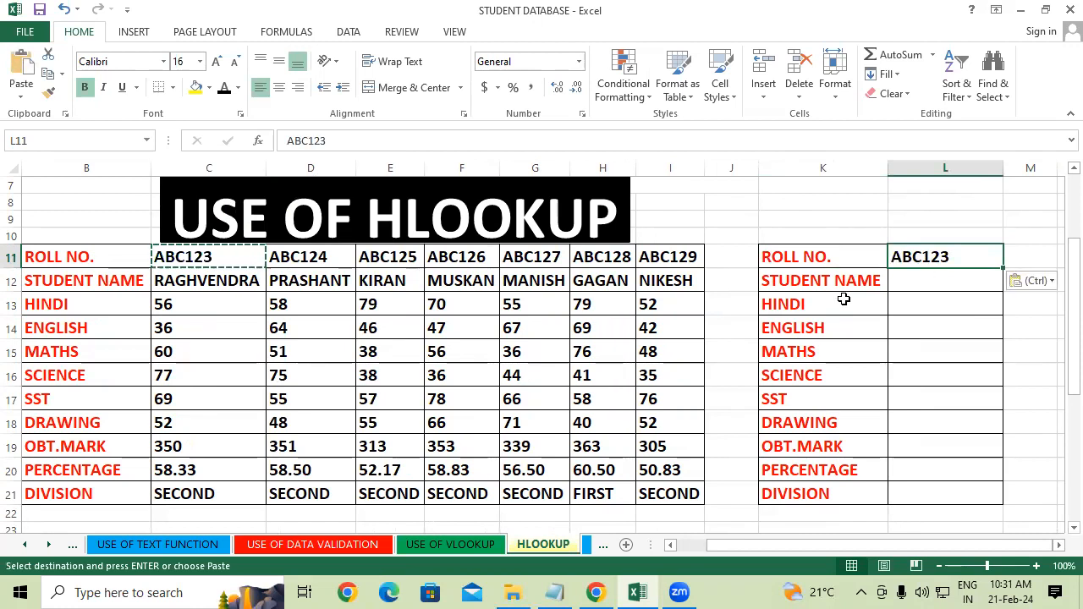
# Step: Enter the formula =HLOOKUP(L11,B11:I21,2,0) in L12 to look up the student name by roll number
pyautogui.click(922, 276)
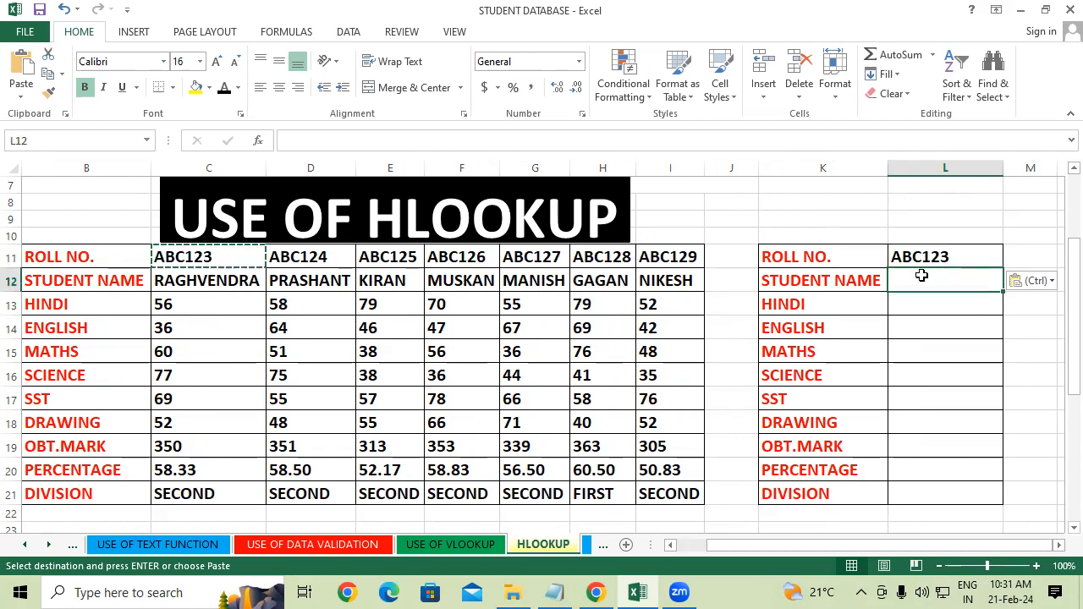
pyautogui.write('=')
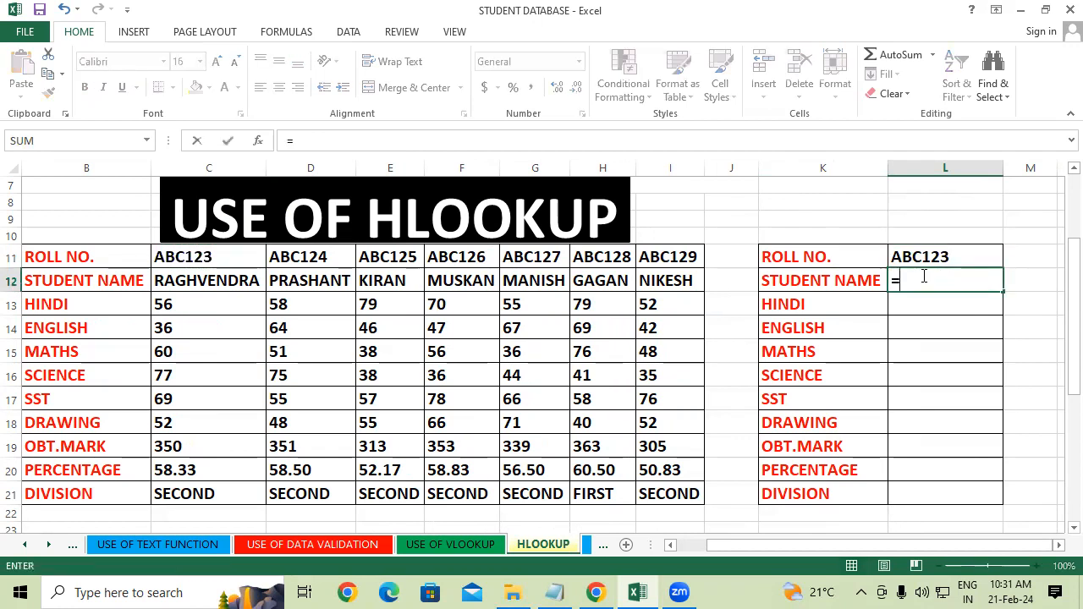
pyautogui.write('HLOO')
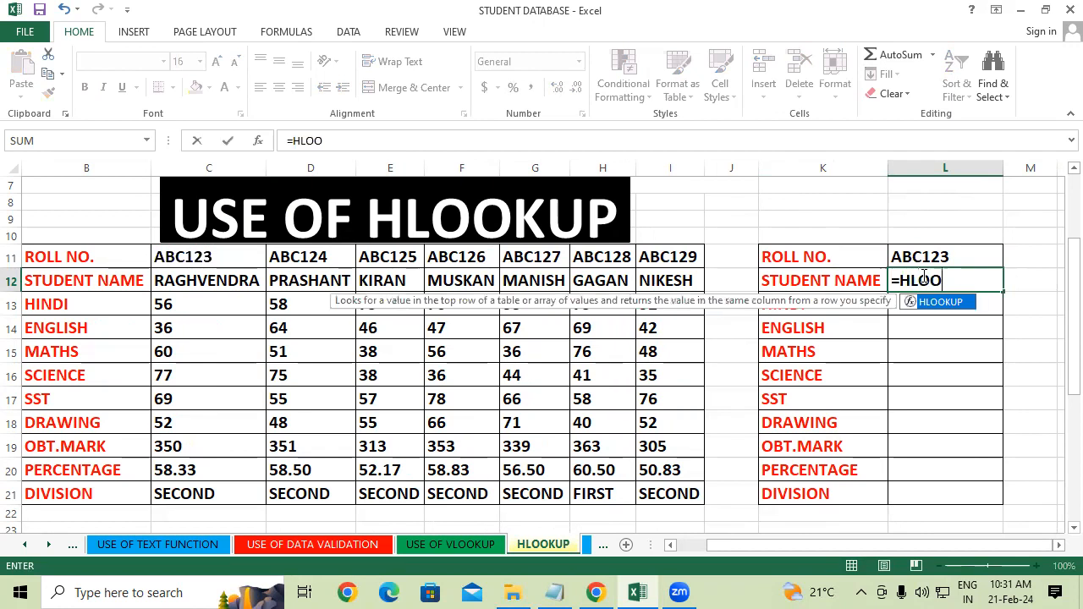
pyautogui.press('Tab')
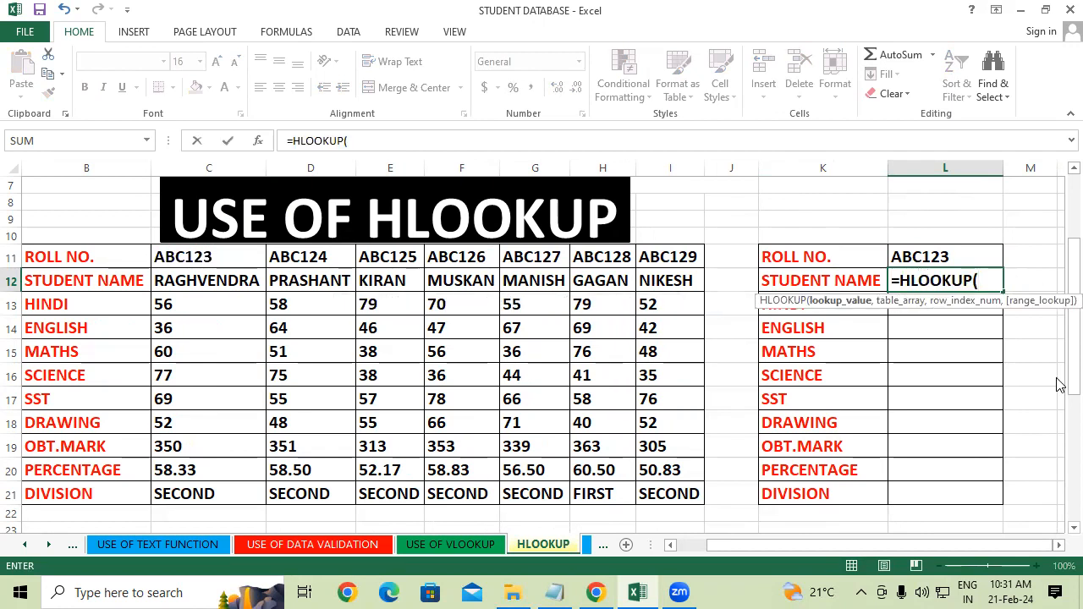
pyautogui.click(928, 256)
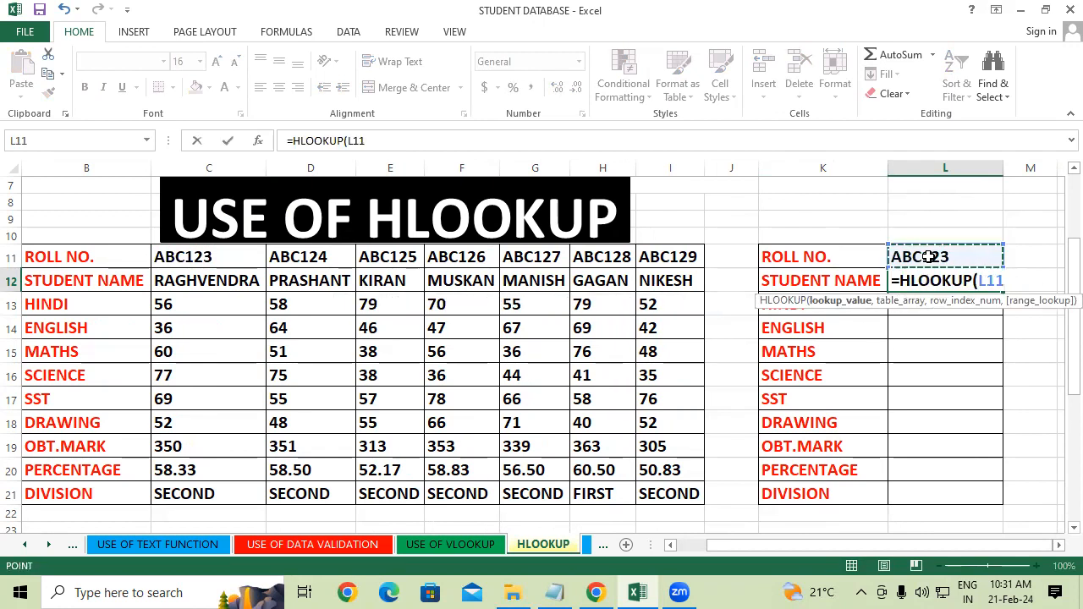
pyautogui.write(',')
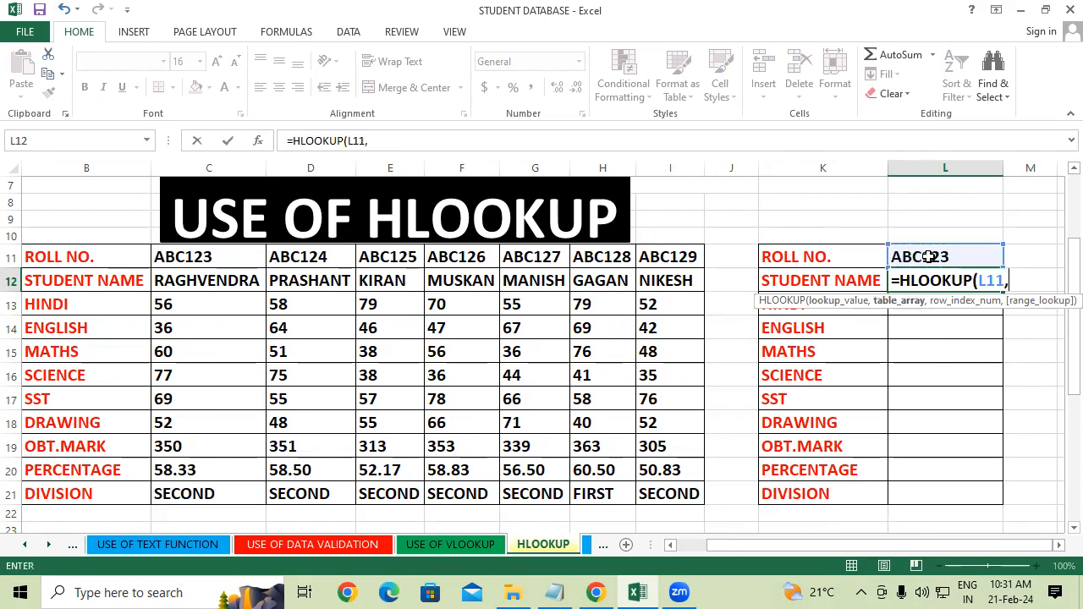
pyautogui.moveTo(121, 259); pyautogui.dragTo(677, 489)
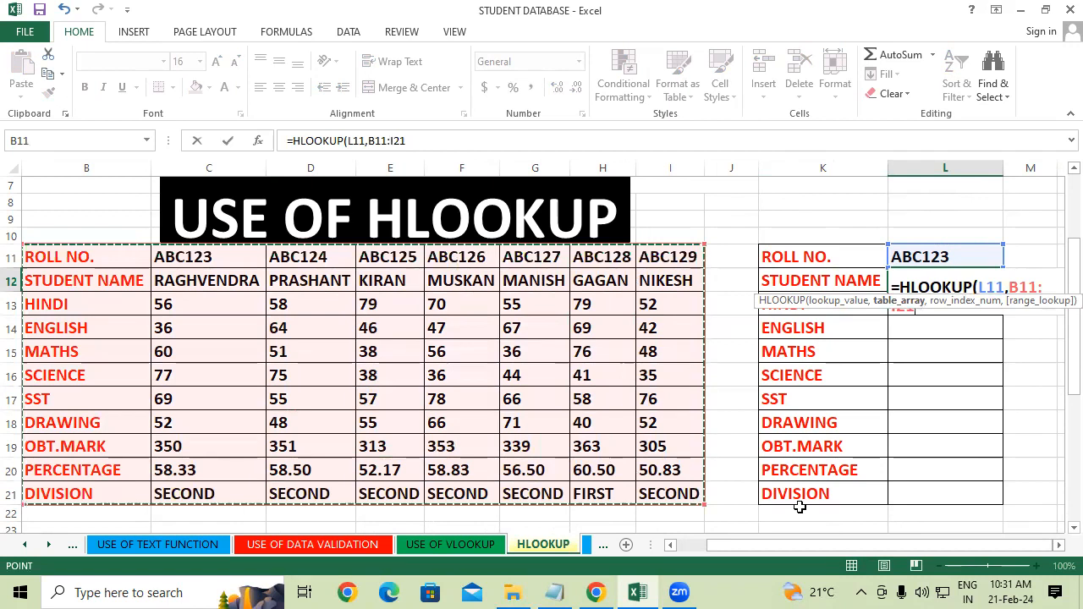
pyautogui.write(',')
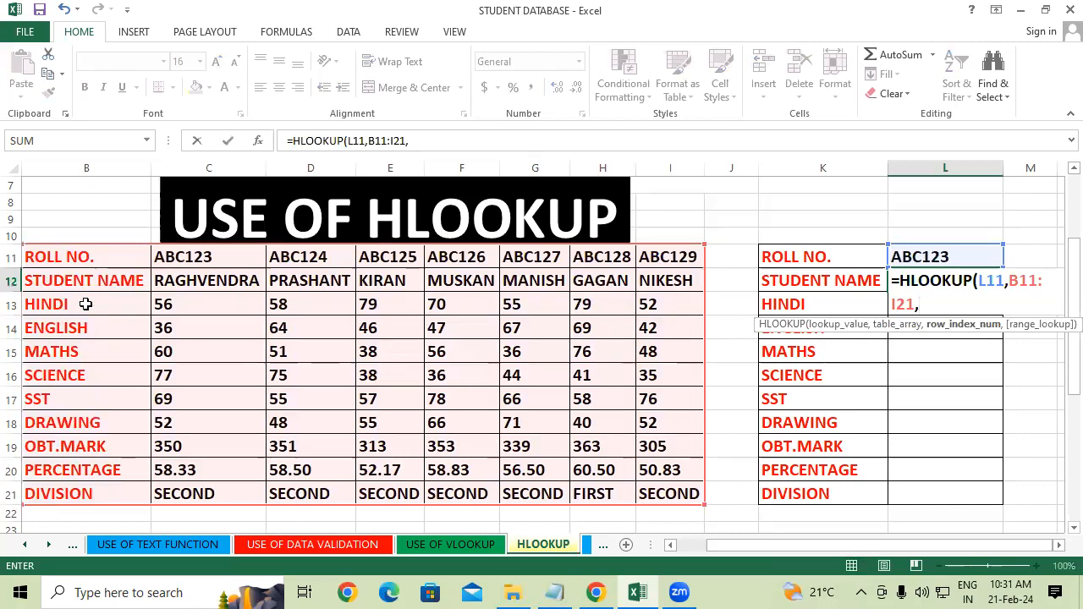
pyautogui.write('2,')
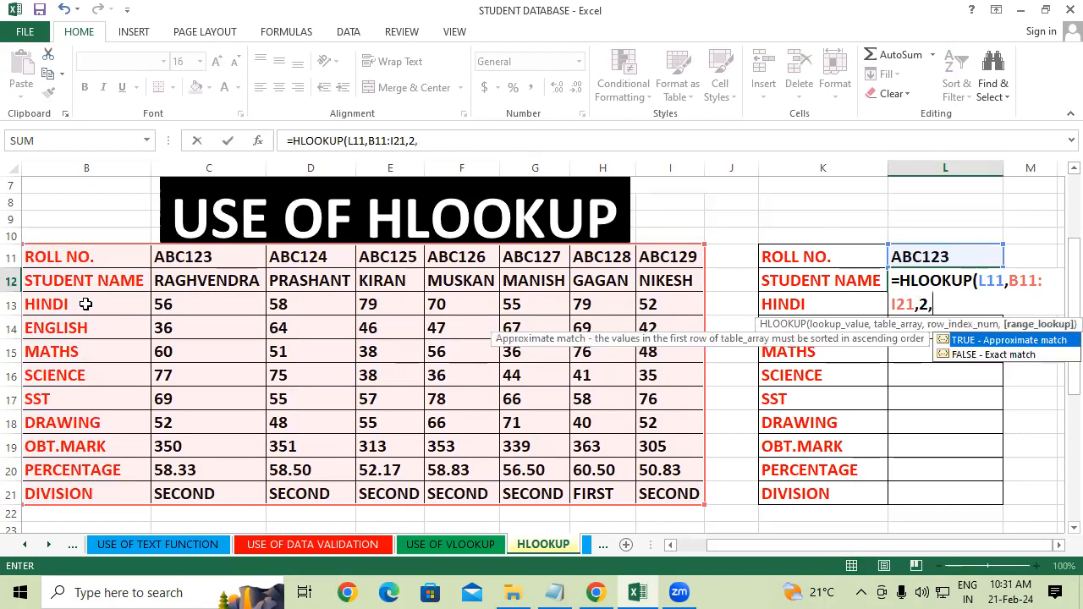
pyautogui.write('0)')
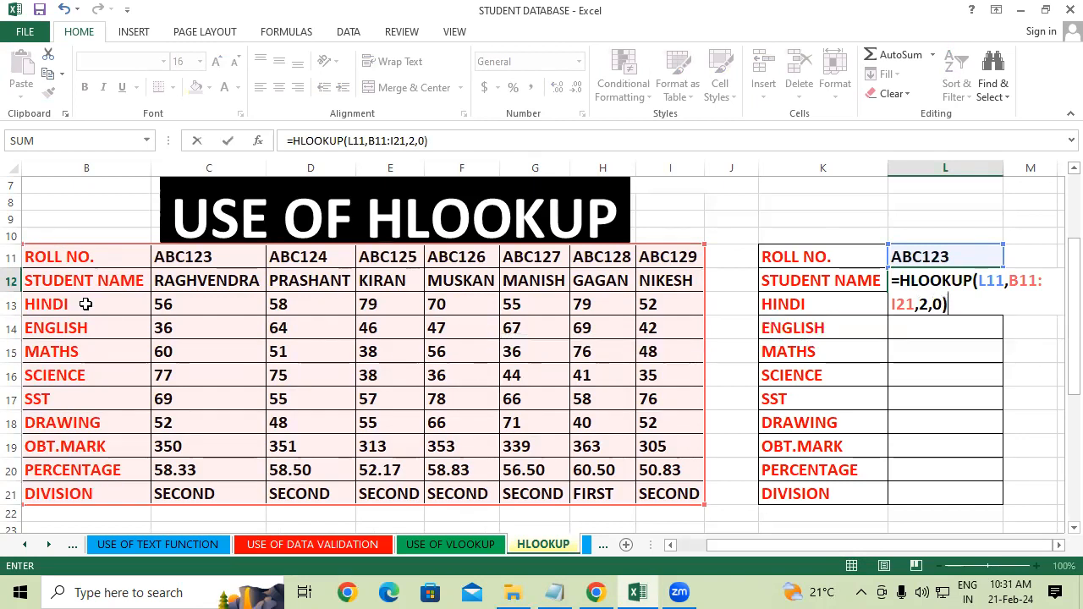
pyautogui.press('Return')
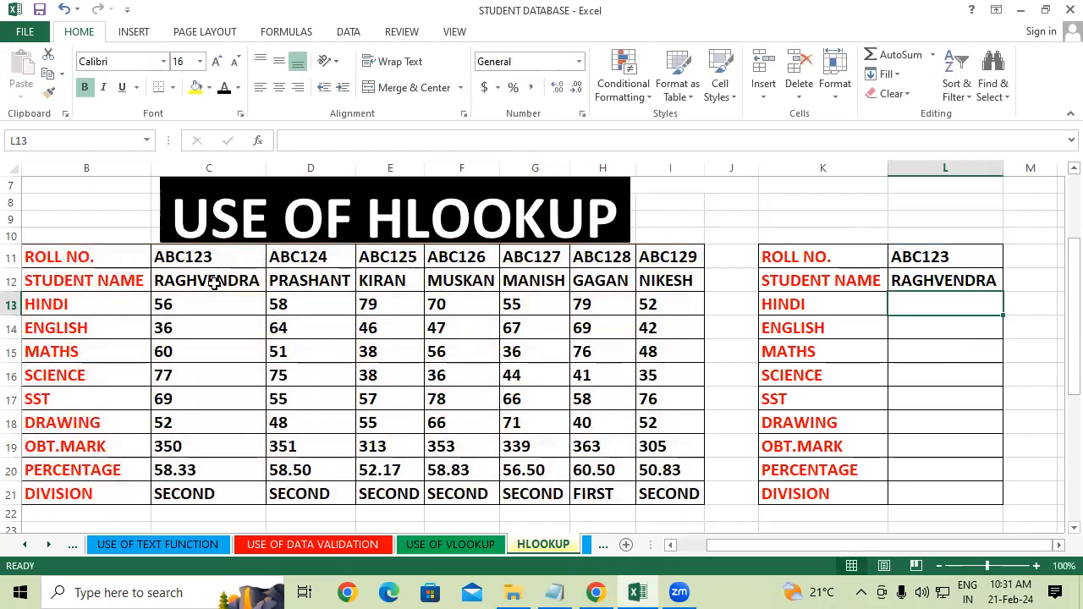
# Step: Fill the HLOOKUP formula from L12 down to L21 and compare the row labels of the two tables
pyautogui.click(970, 280)
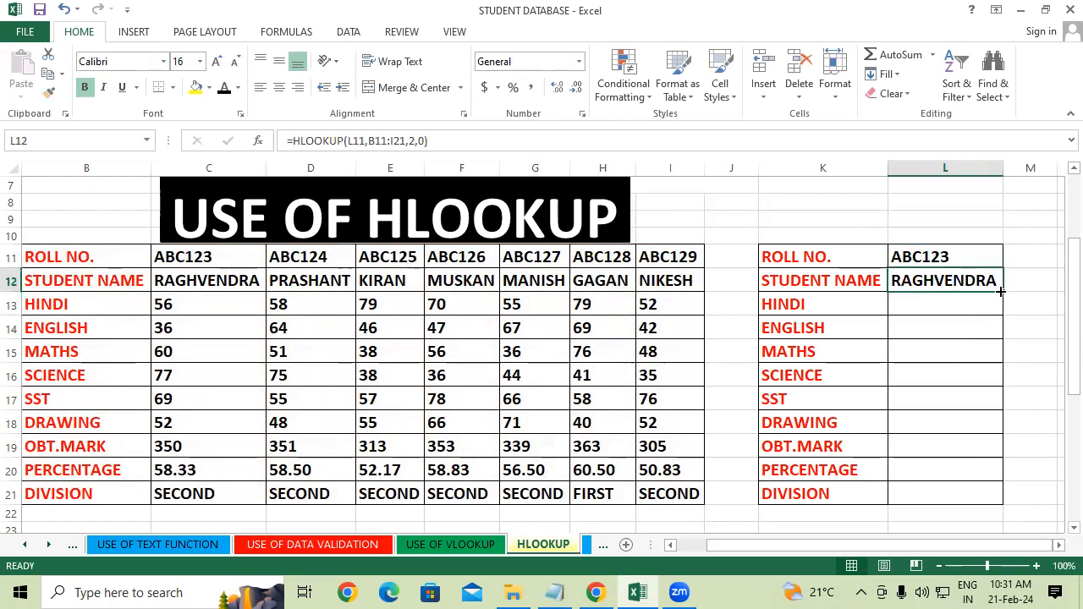
pyautogui.doubleClick(1000, 291)
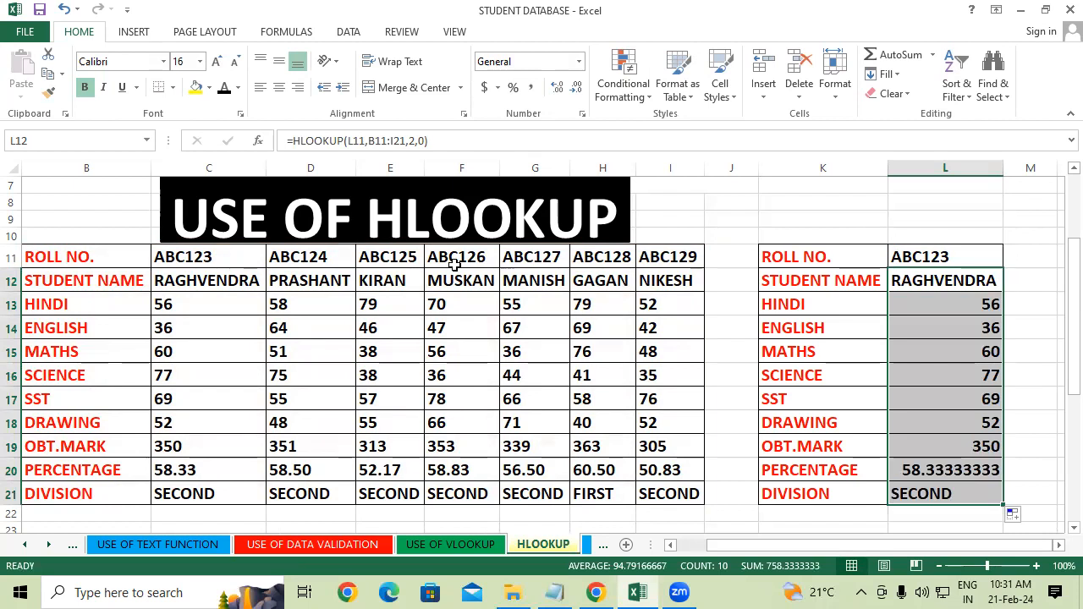
pyautogui.moveTo(105, 258); pyautogui.dragTo(363, 279)
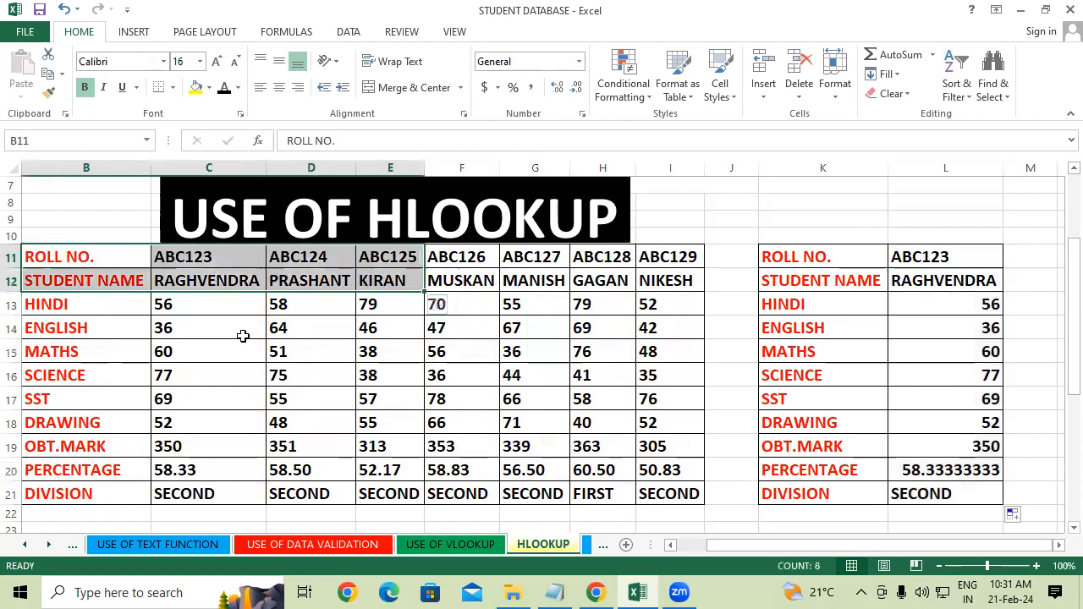
pyautogui.moveTo(242, 339); pyautogui.dragTo(287, 338)
pyautogui.moveTo(834, 257); pyautogui.dragTo(825, 469)
pyautogui.click(672, 396)
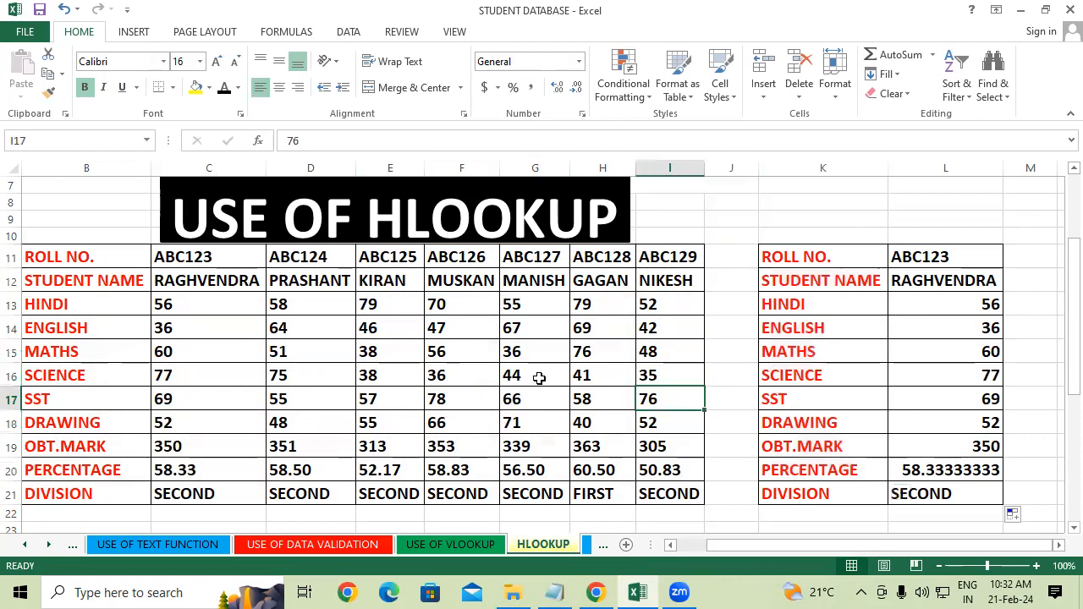
pyautogui.moveTo(99, 257); pyautogui.dragTo(138, 418)
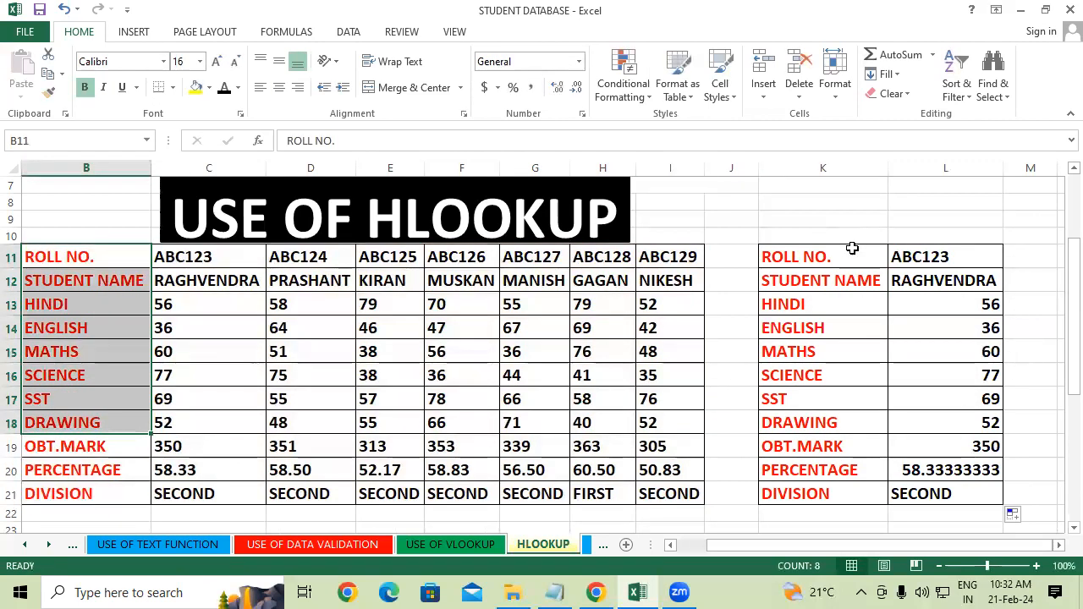
pyautogui.moveTo(834, 253); pyautogui.dragTo(828, 396)
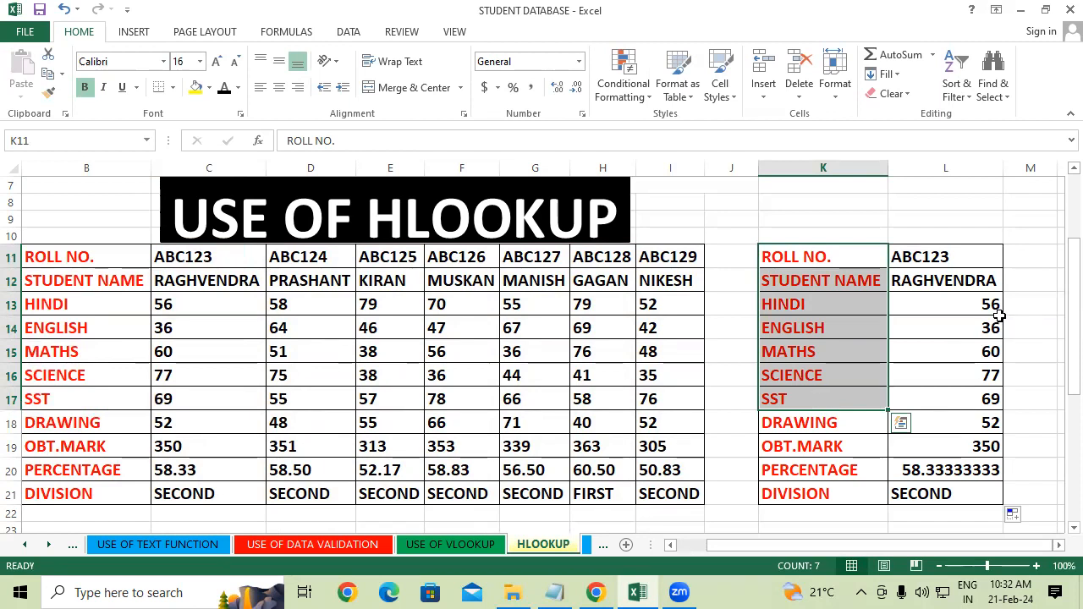
# Step: Change the roll number in L11 to the third student's roll number from E11 and check the looked-up results against column E
pyautogui.click(984, 258)
pyautogui.doubleClick(983, 257)
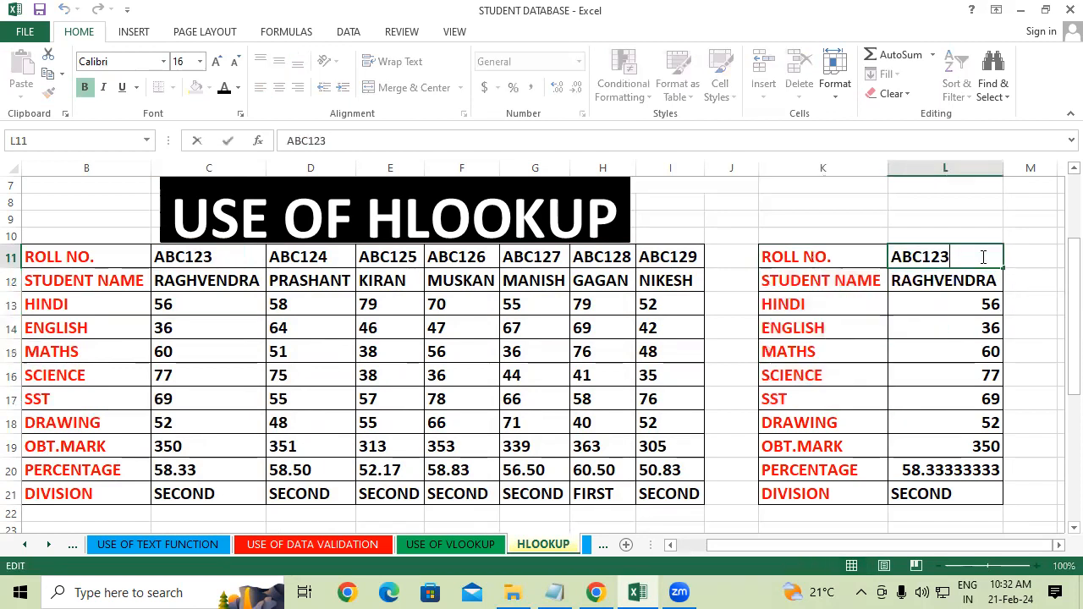
pyautogui.press('BackSpace')
pyautogui.write('5')
pyautogui.click(624, 325)
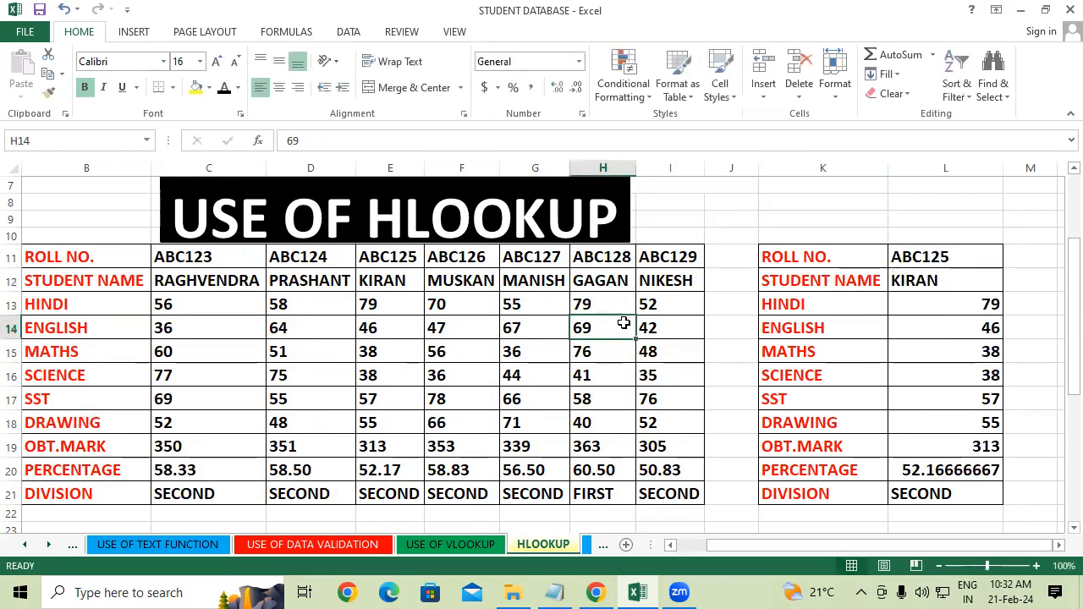
pyautogui.moveTo(406, 257); pyautogui.dragTo(396, 493)
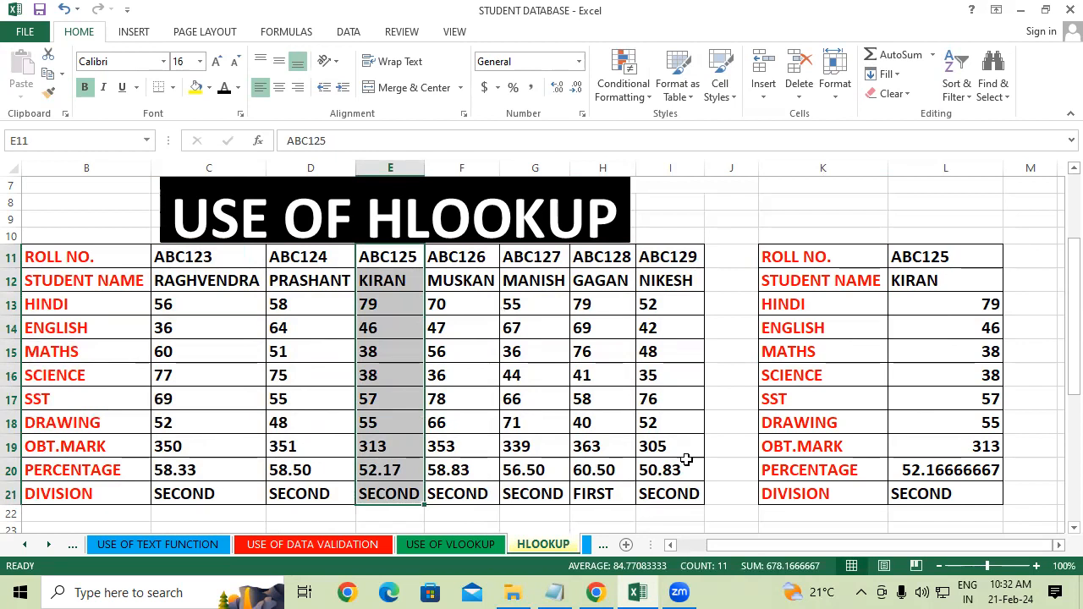
pyautogui.click(869, 358)
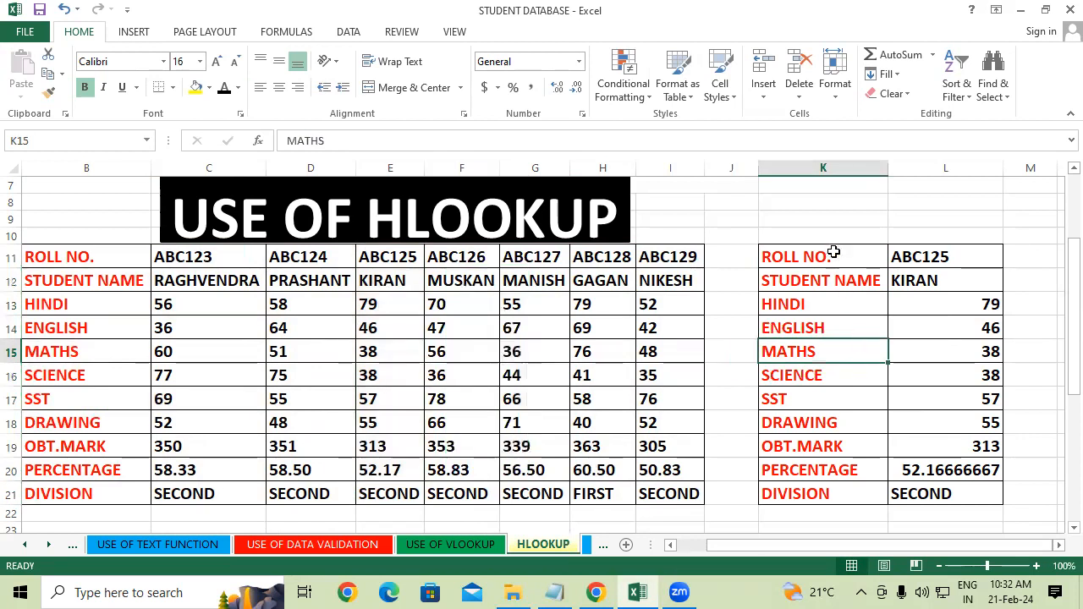
pyautogui.moveTo(834, 258); pyautogui.dragTo(823, 496)
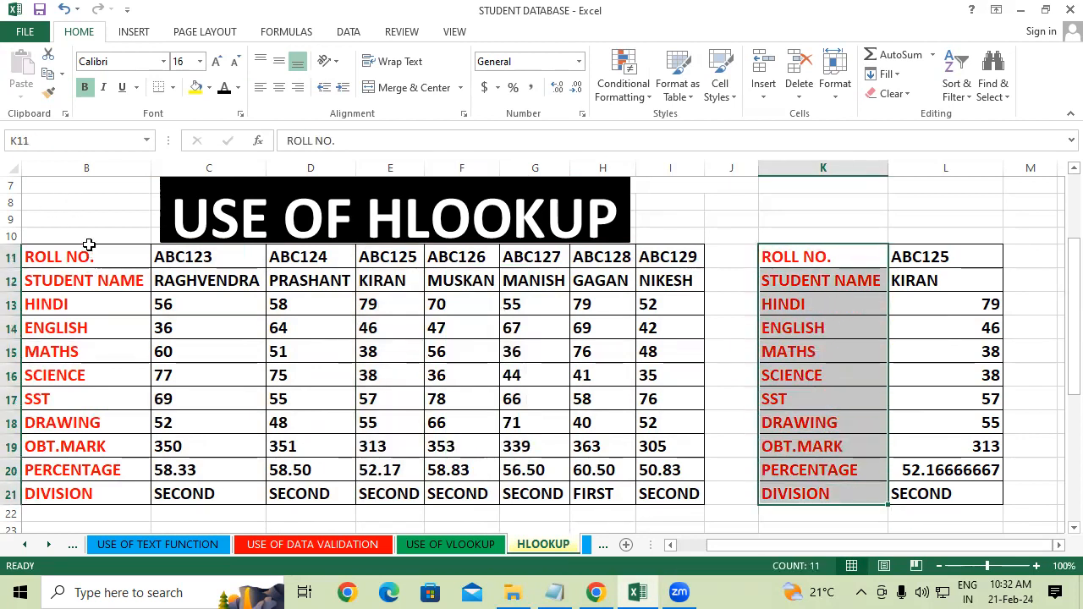
# Step: Clear the existing employee ID and lookup results from the employee result table, range L25:M33
pyautogui.moveTo(90, 252); pyautogui.dragTo(100, 496)
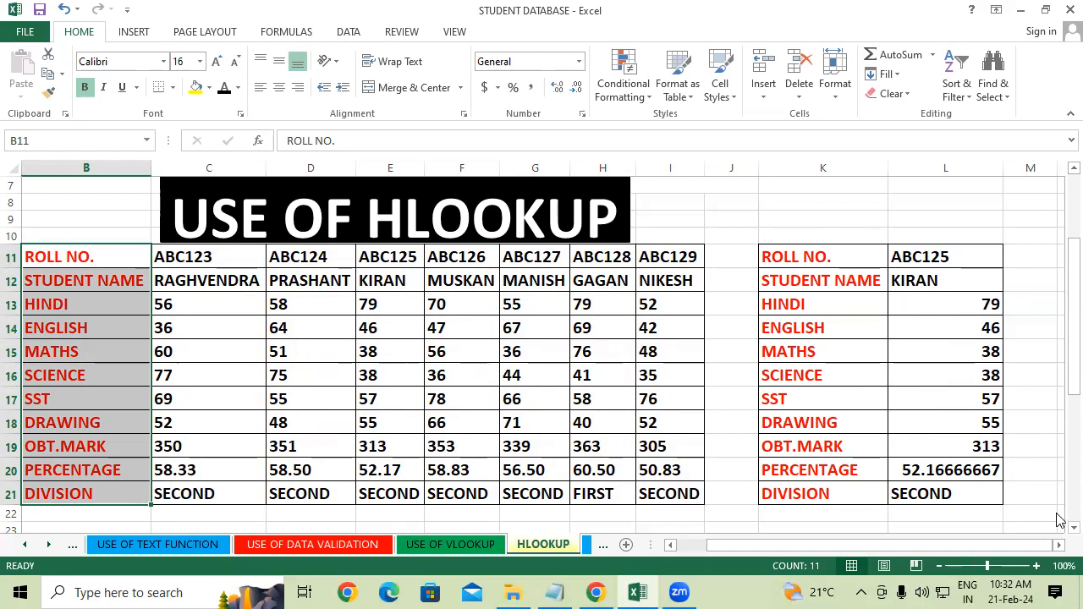
pyautogui.scroll(-3, 1060, 532)
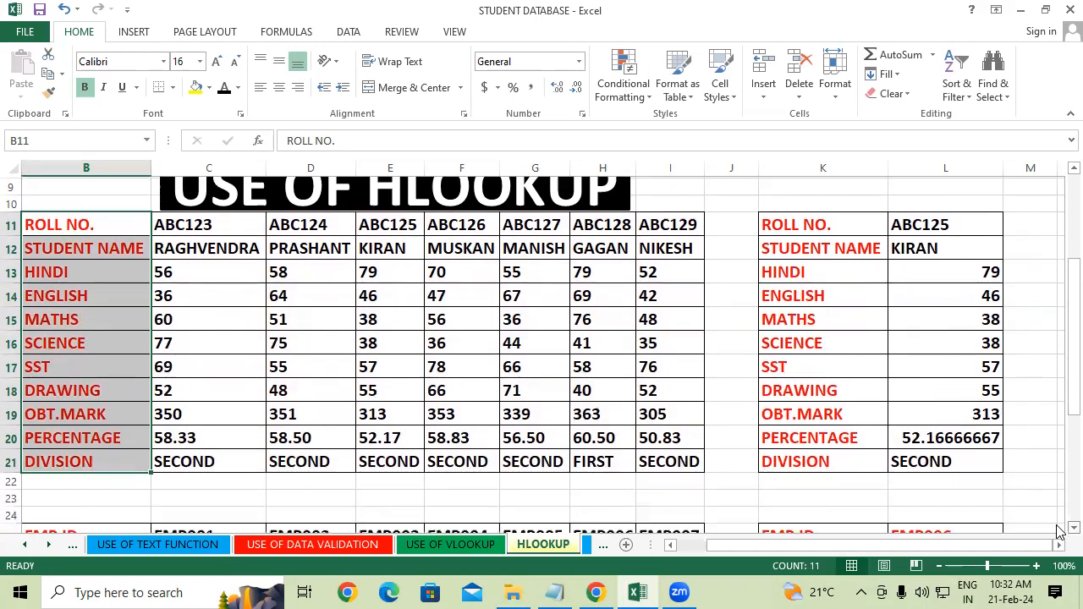
pyautogui.scroll(-1, 1059, 531)
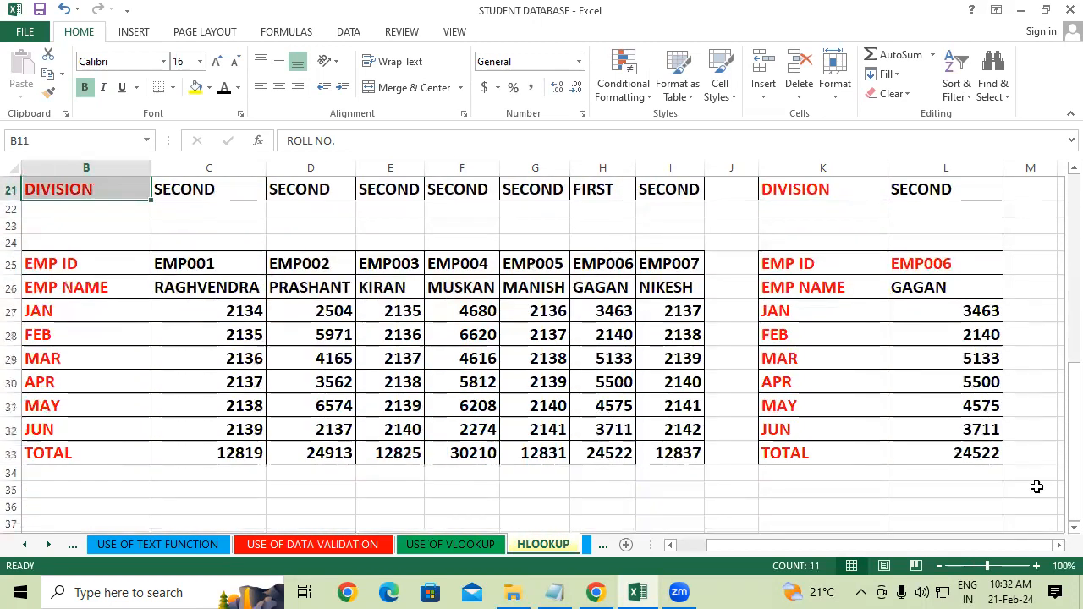
pyautogui.moveTo(970, 257); pyautogui.dragTo(1005, 462)
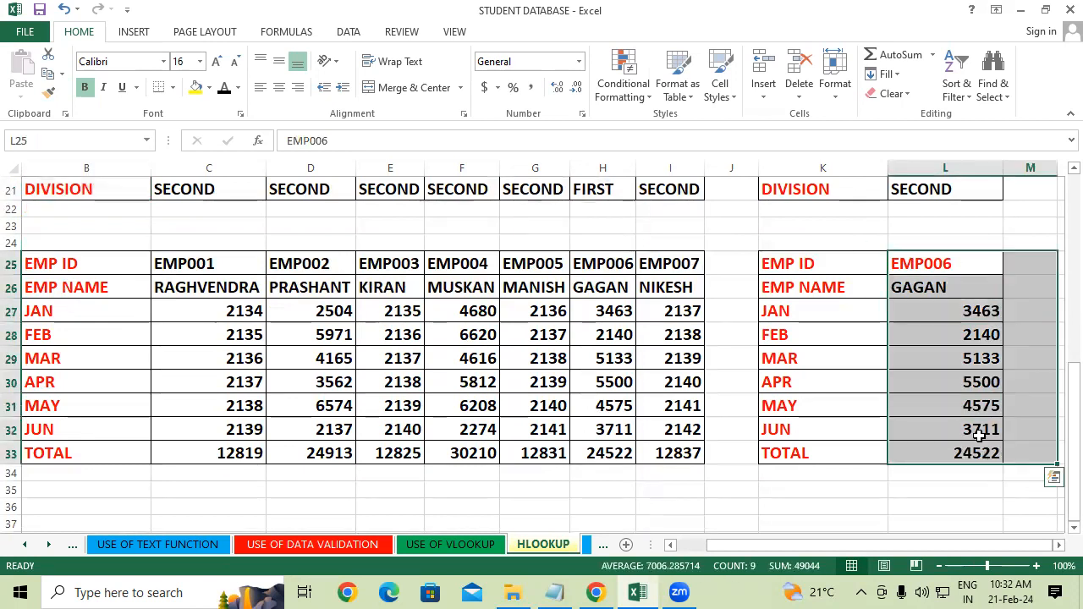
pyautogui.press('Delete')
pyautogui.moveTo(735, 454)
pyautogui.mouseDown()
pyautogui.moveTo(756, 440)
pyautogui.moveTo(749, 449)
pyautogui.mouseUp()
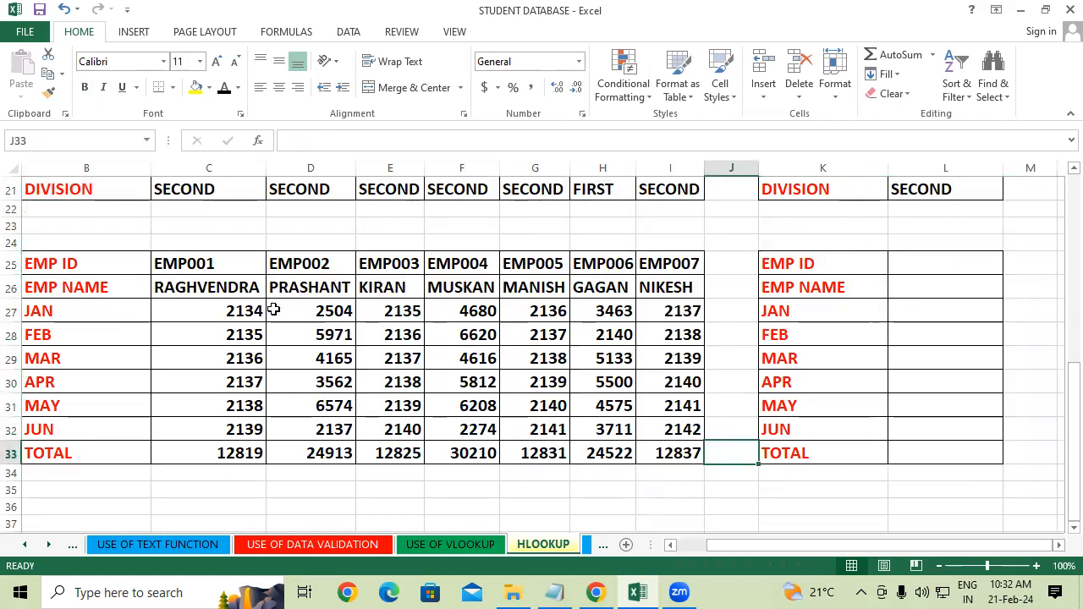
# Step: Review the employee table's row labels in column B, from EMP ID through the months to TOTAL, and the totals row
pyautogui.click(41, 263)
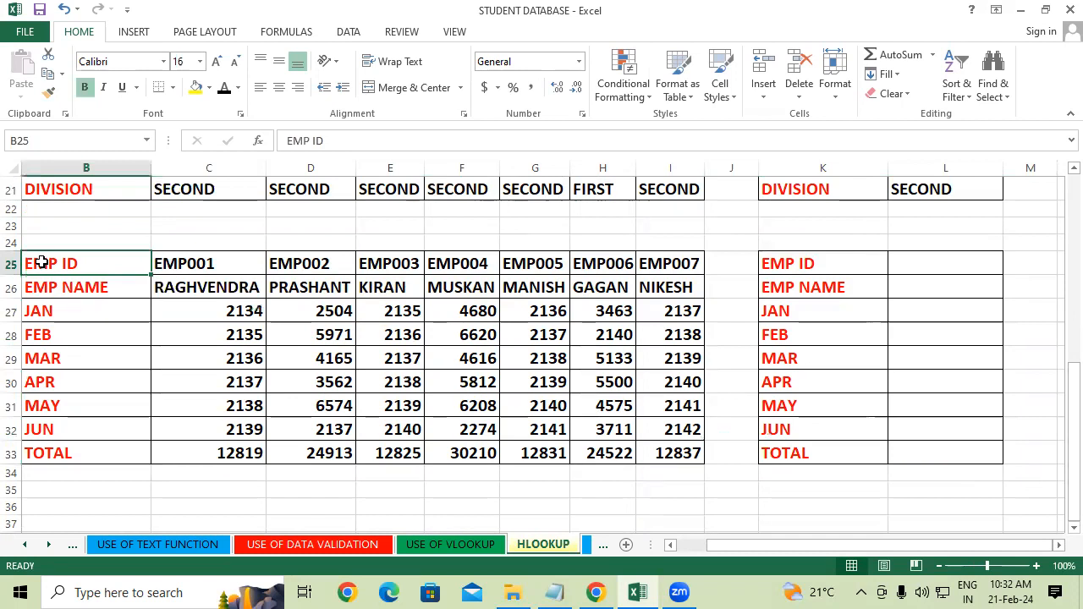
pyautogui.click(87, 278)
pyautogui.click(110, 305)
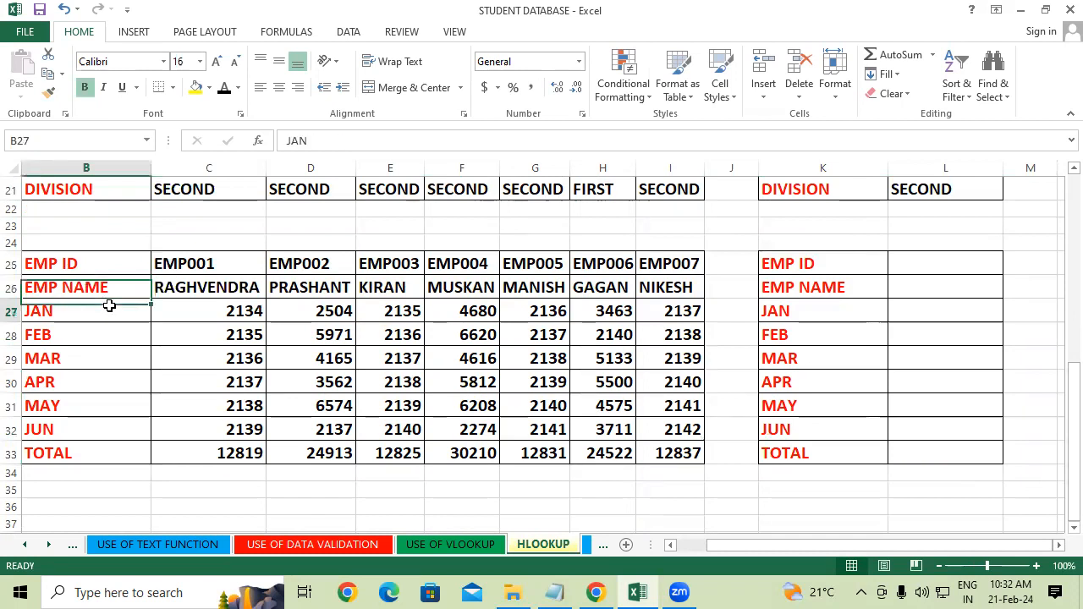
pyautogui.click(94, 419)
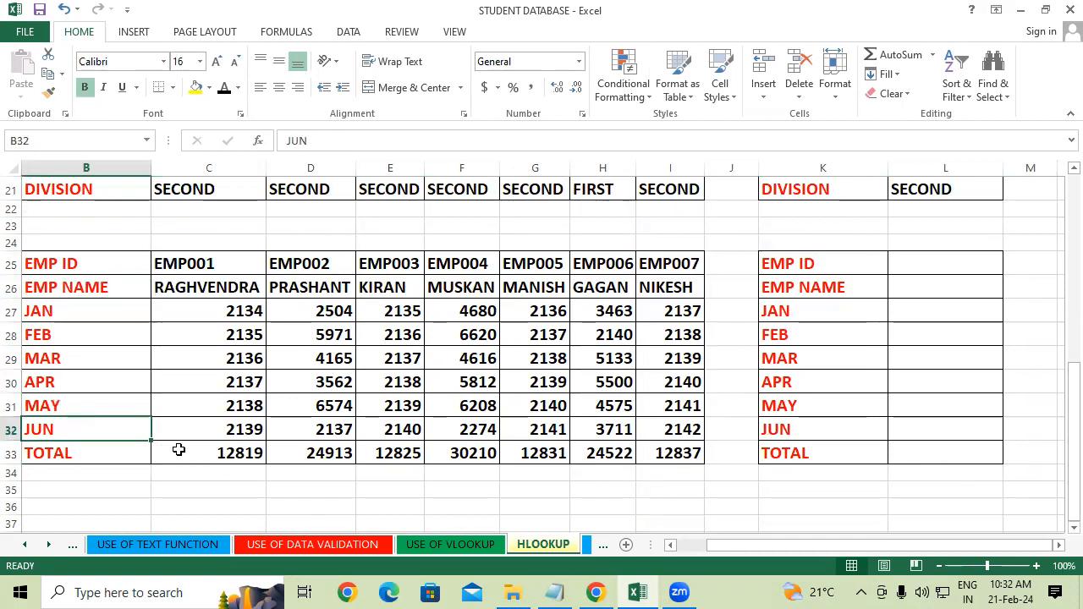
pyautogui.click(102, 446)
pyautogui.moveTo(102, 446); pyautogui.dragTo(462, 447)
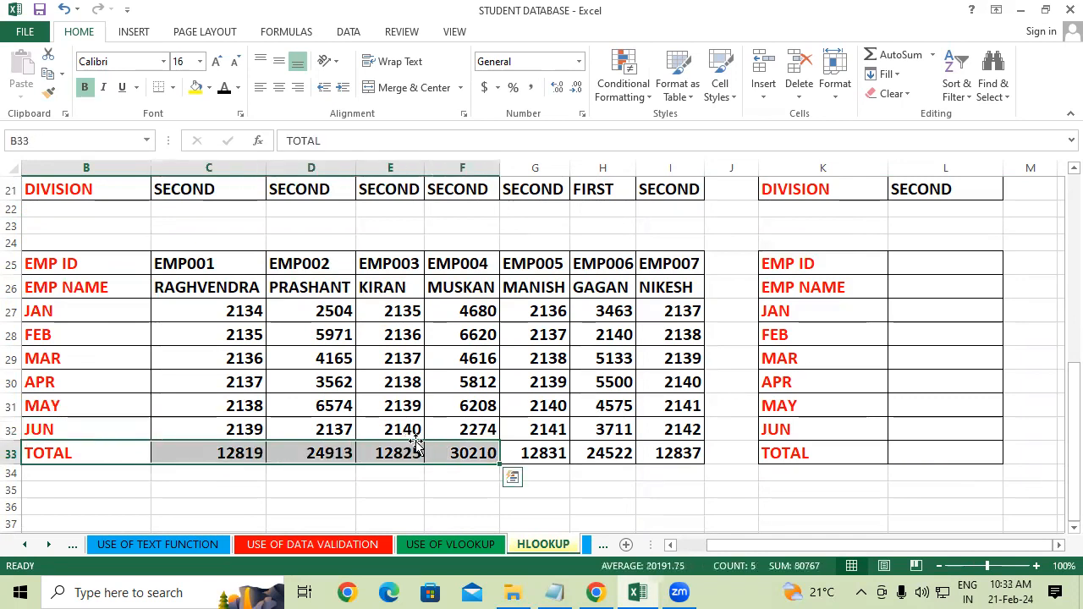
pyautogui.click(602, 489)
# Step: Copy the first employee's ID from C25 into the result table's EMP ID cell L25
pyautogui.click(206, 256)
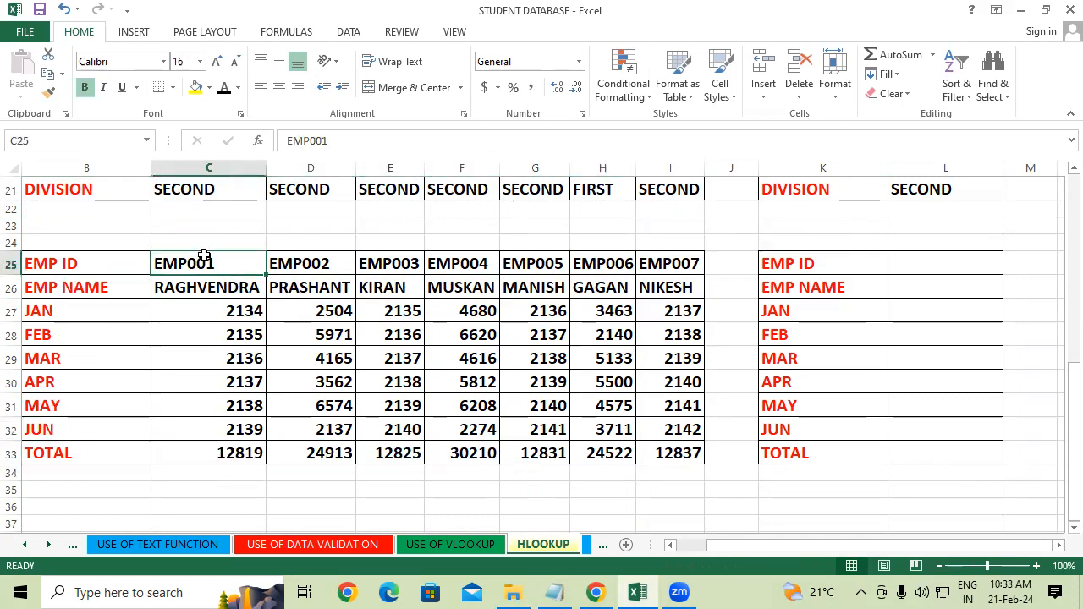
pyautogui.rightClick(206, 255)
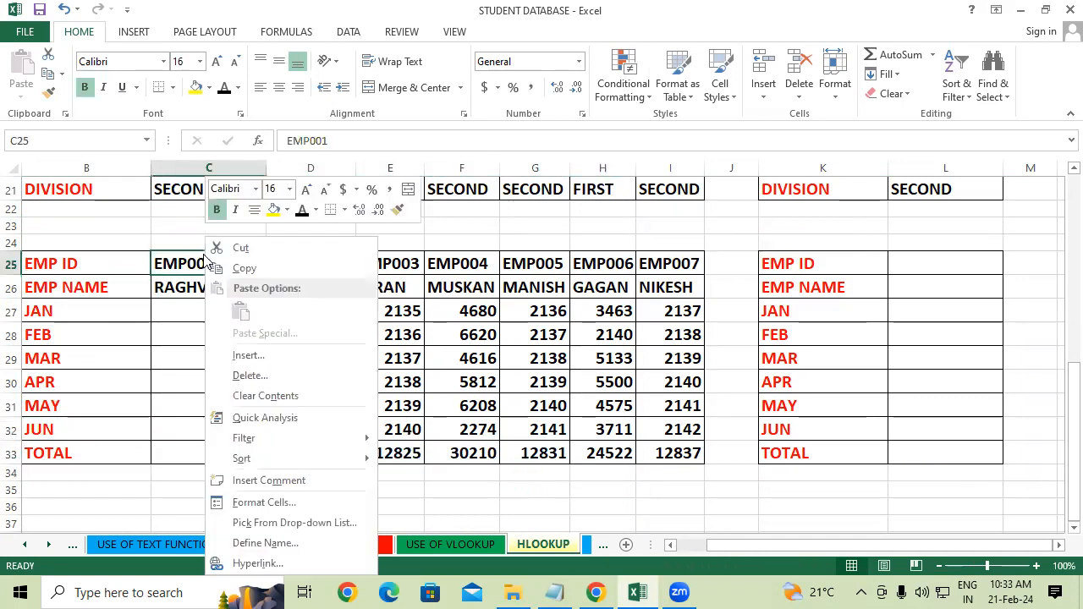
pyautogui.click(949, 260)
pyautogui.write('EMP001')
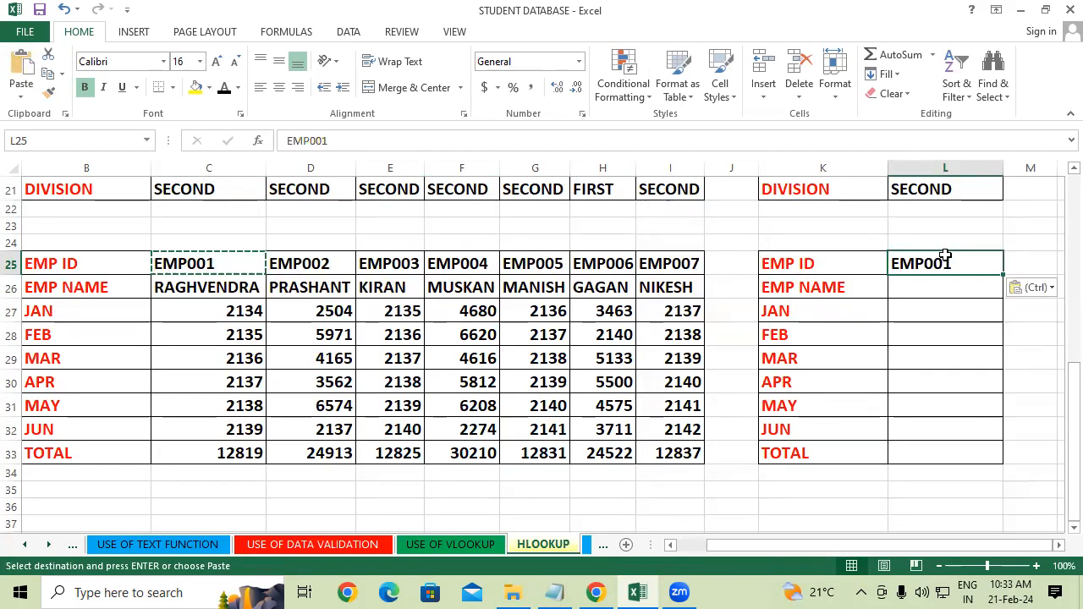
# Step: Enter the formula =HLOOKUP(L25,B25:I33,2,0) in L26 to look up the employee name by ID
pyautogui.click(923, 278)
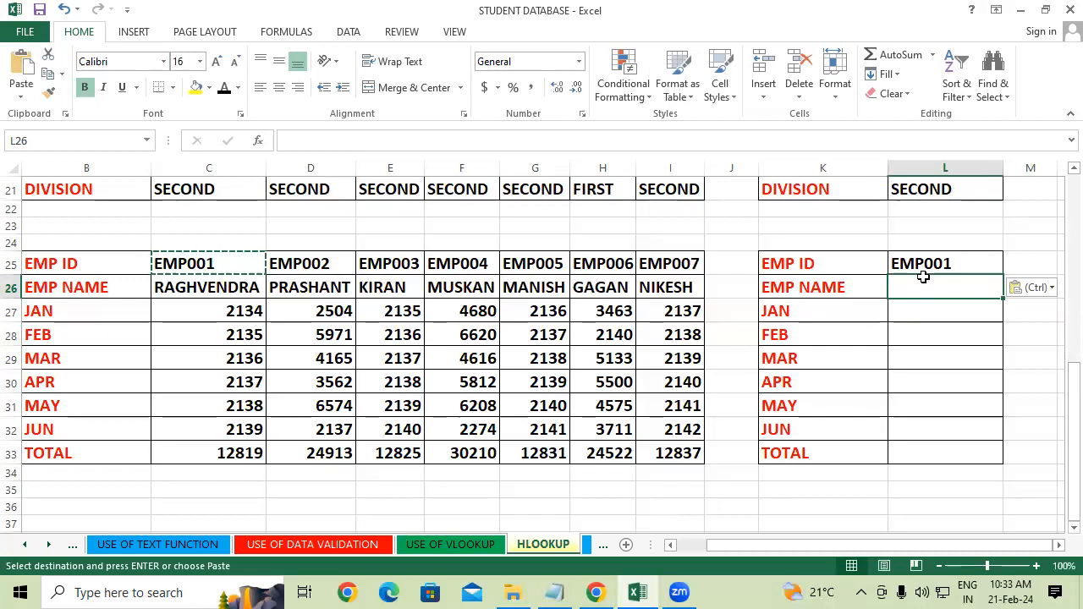
pyautogui.press('Escape')
pyautogui.write('=HLOO')
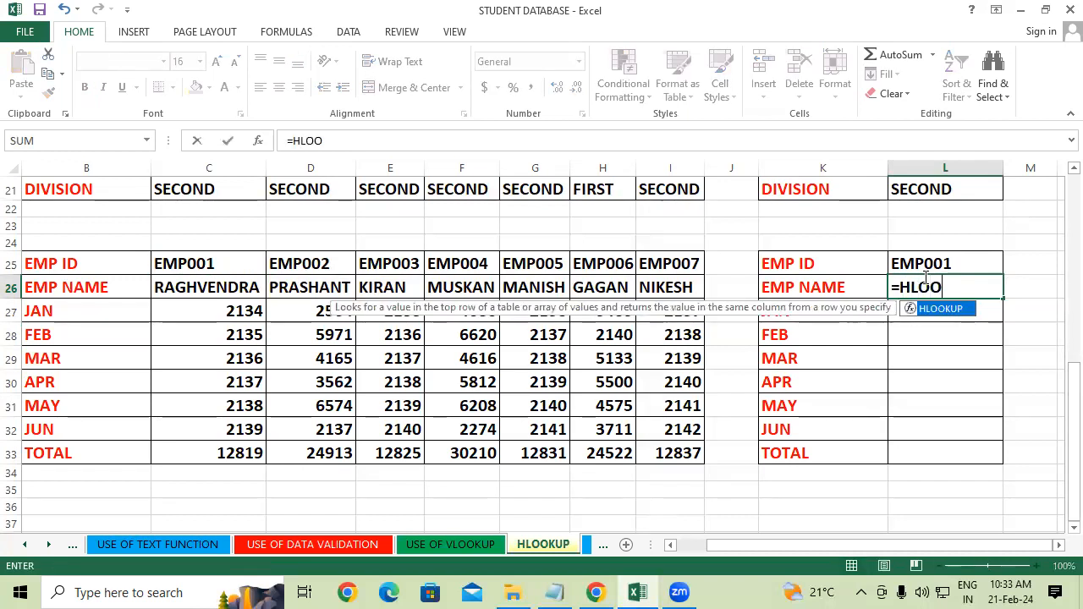
pyautogui.press('Tab')
pyautogui.click(940, 260)
pyautogui.write(',')
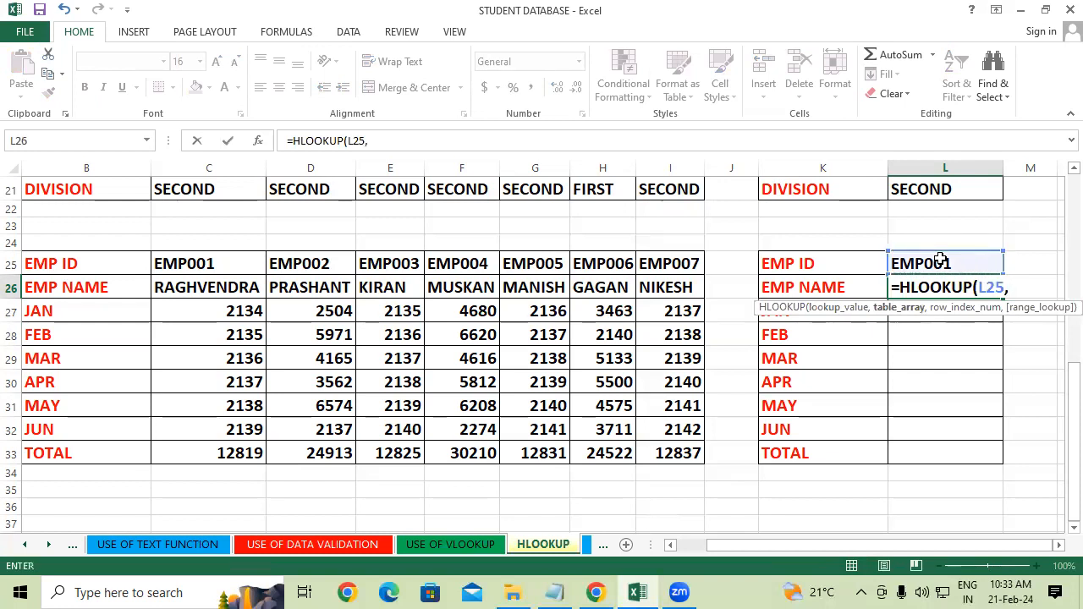
pyautogui.moveTo(75, 264); pyautogui.dragTo(653, 444)
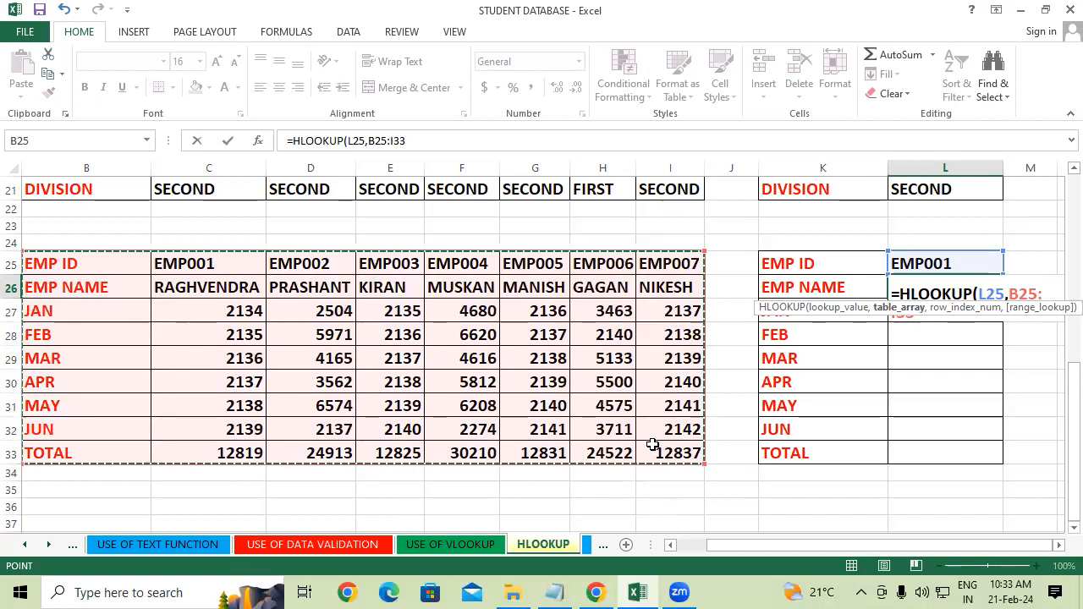
pyautogui.write(',')
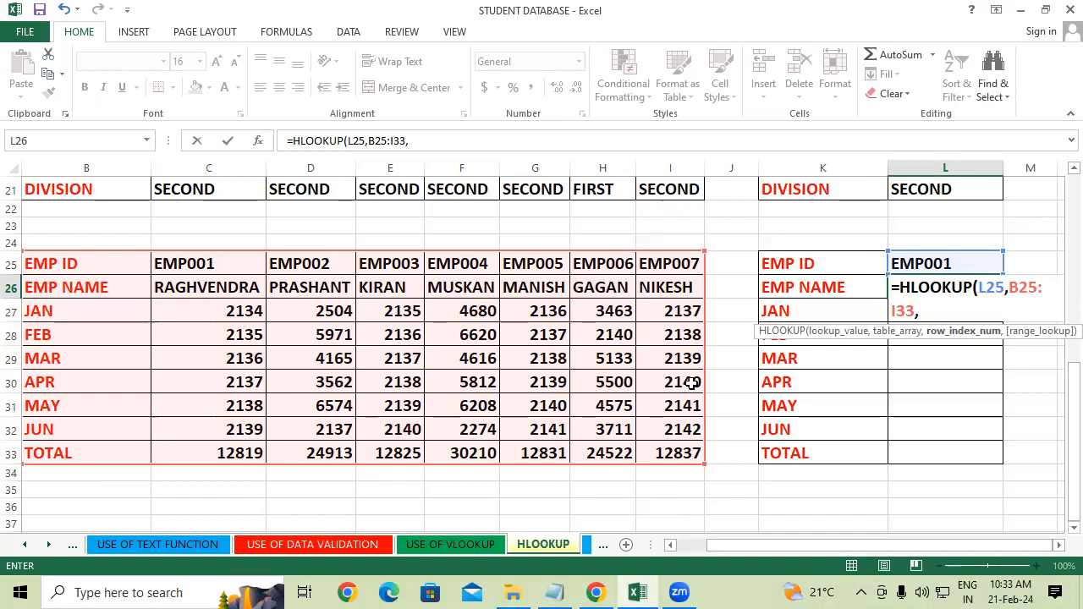
pyautogui.write('2,0')
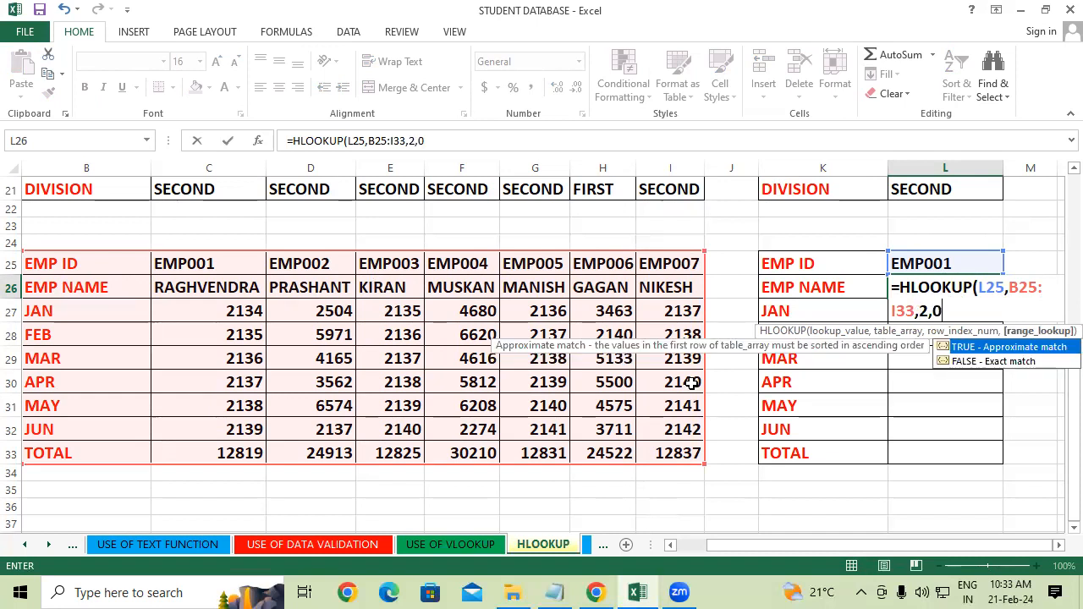
pyautogui.write(')')
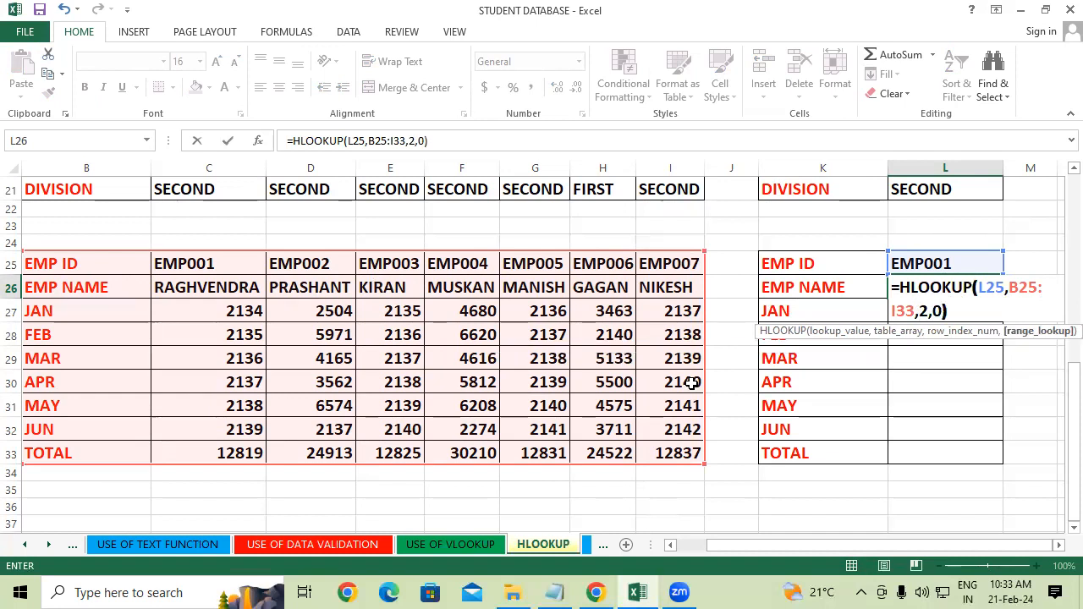
pyautogui.press('Return')
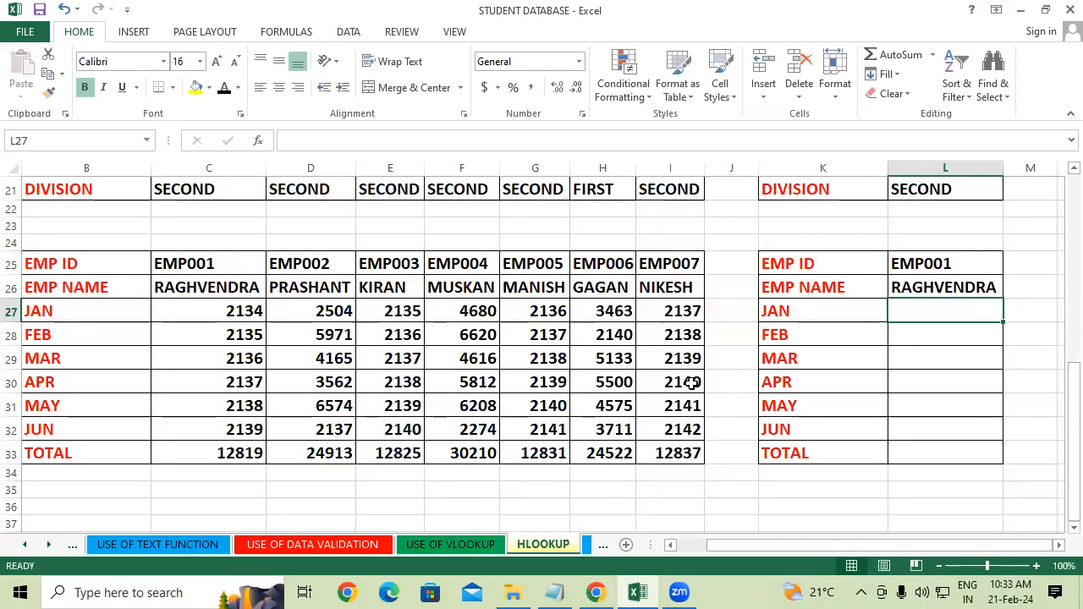
# Step: Fill the HLOOKUP formula from L26 down to L33 for the monthly figures and total
pyautogui.click(941, 284)
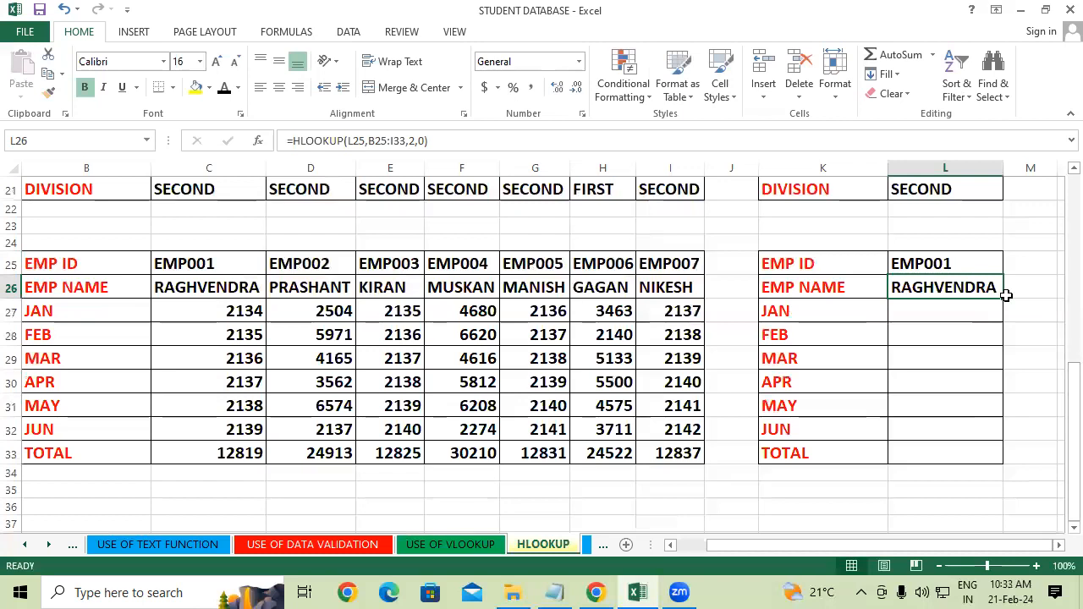
pyautogui.doubleClick(999, 294)
pyautogui.click(795, 481)
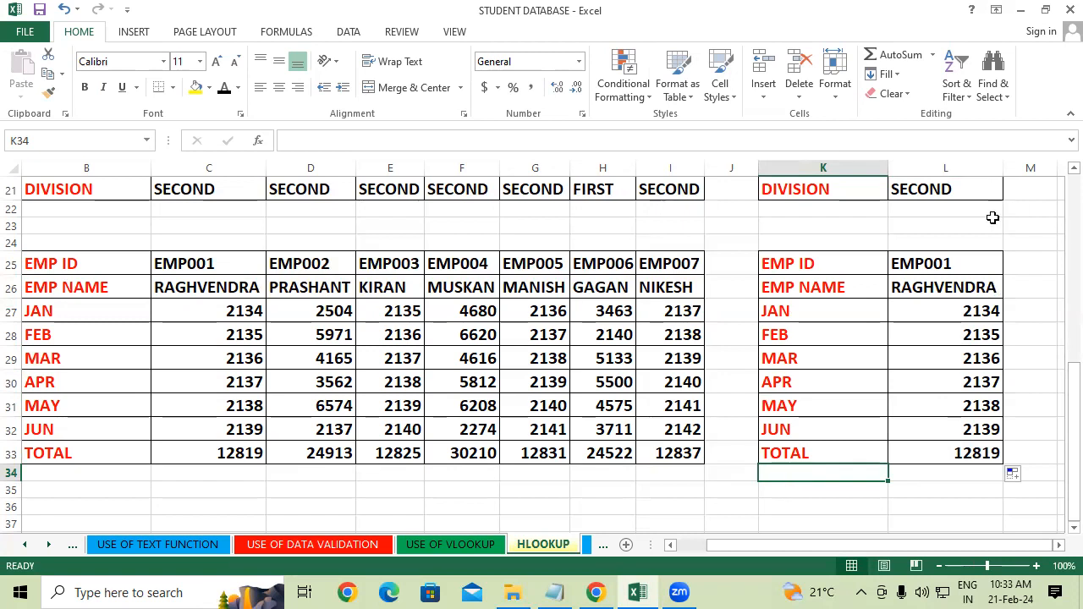
# Step: Change the employee ID in L25 to the seventh employee's ID from I25 to update the looked-up results
pyautogui.doubleClick(977, 264)
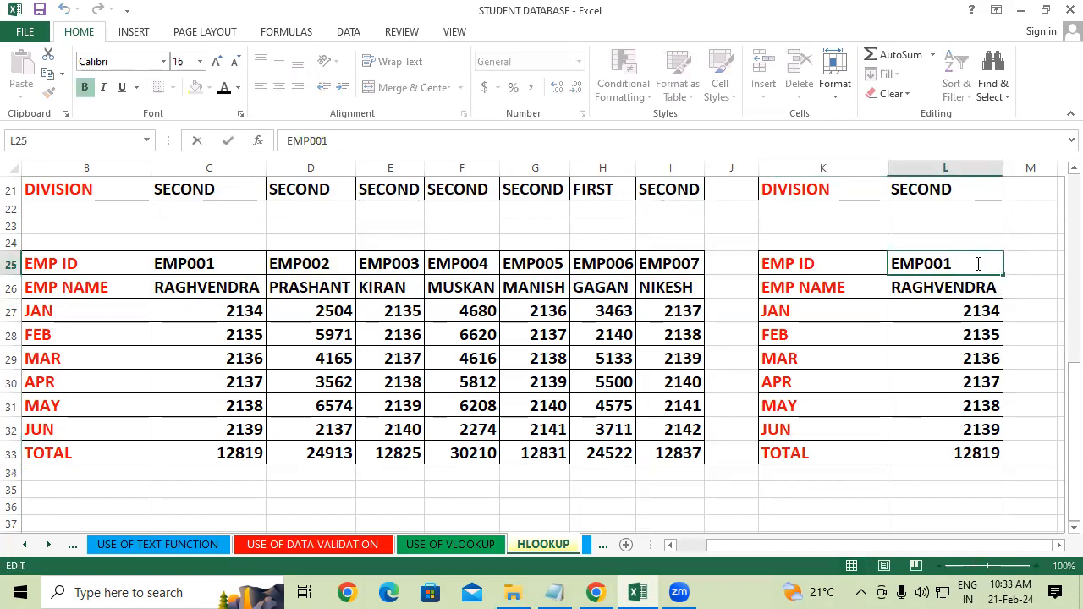
pyautogui.press('BackSpace')
pyautogui.write('7')
pyautogui.click(793, 313)
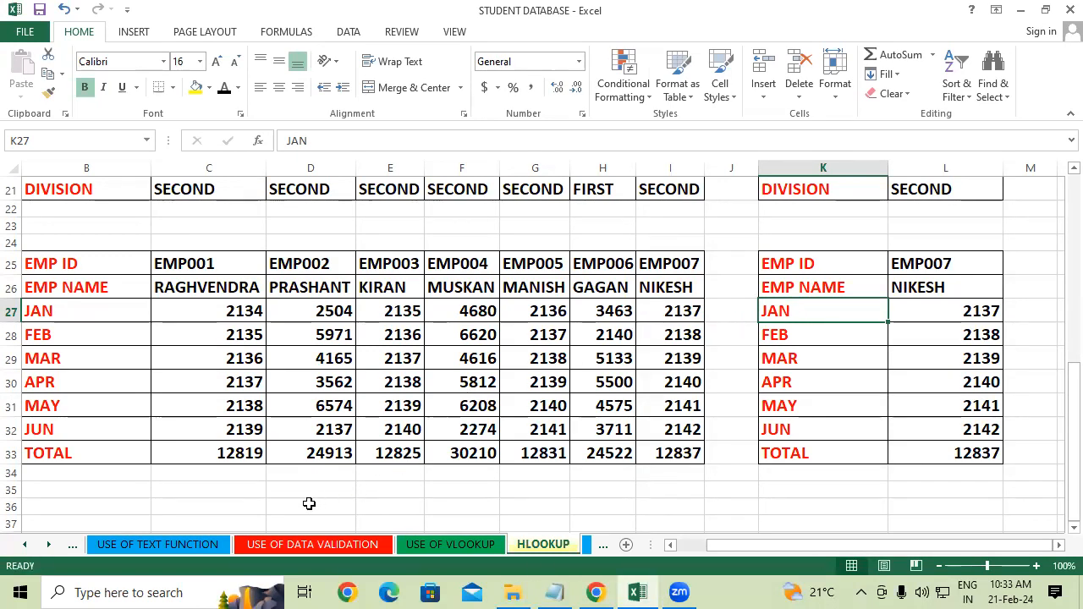
# Step: Switch to the DATED FUNCTION worksheet and select the YEAR result cell J12
pyautogui.click(51, 545)
pyautogui.click(52, 545)
pyautogui.click(53, 545)
pyautogui.click(227, 544)
pyautogui.click(743, 386)
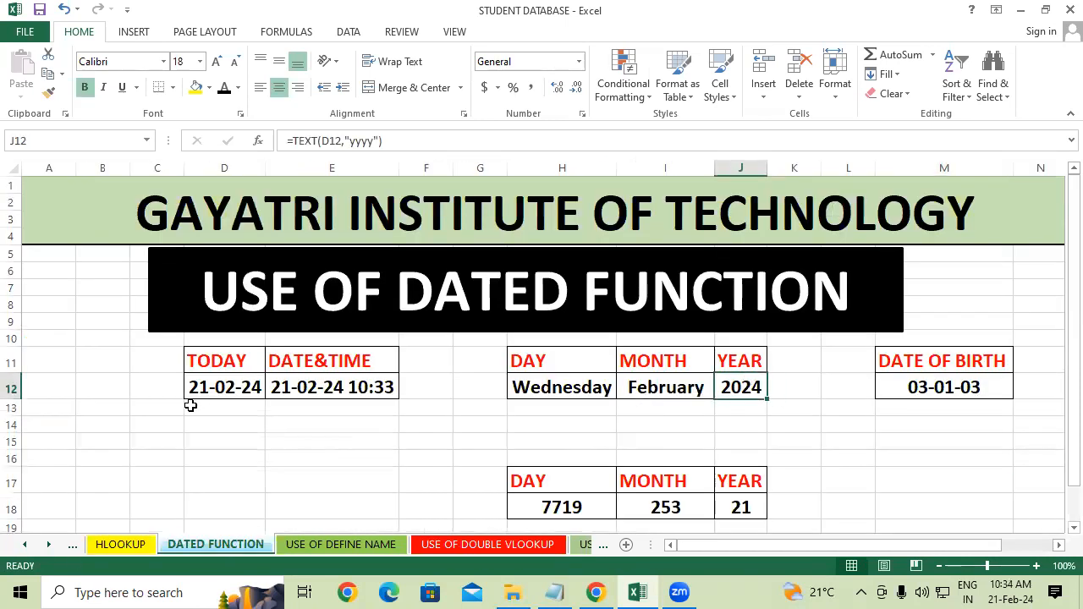
# Step: Clear the old date results from B12:K13 and G18:K18, keeping the headers and the date of birth cell
pyautogui.moveTo(125, 394); pyautogui.dragTo(1052, 410)
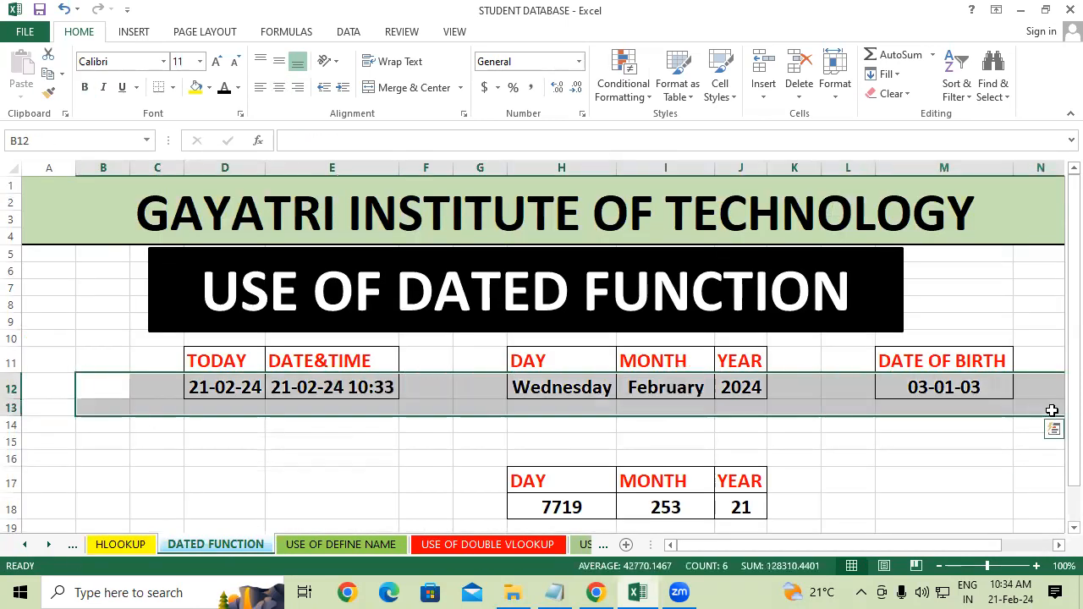
pyautogui.click(834, 445)
pyautogui.moveTo(126, 389); pyautogui.dragTo(776, 409)
pyautogui.press('Delete')
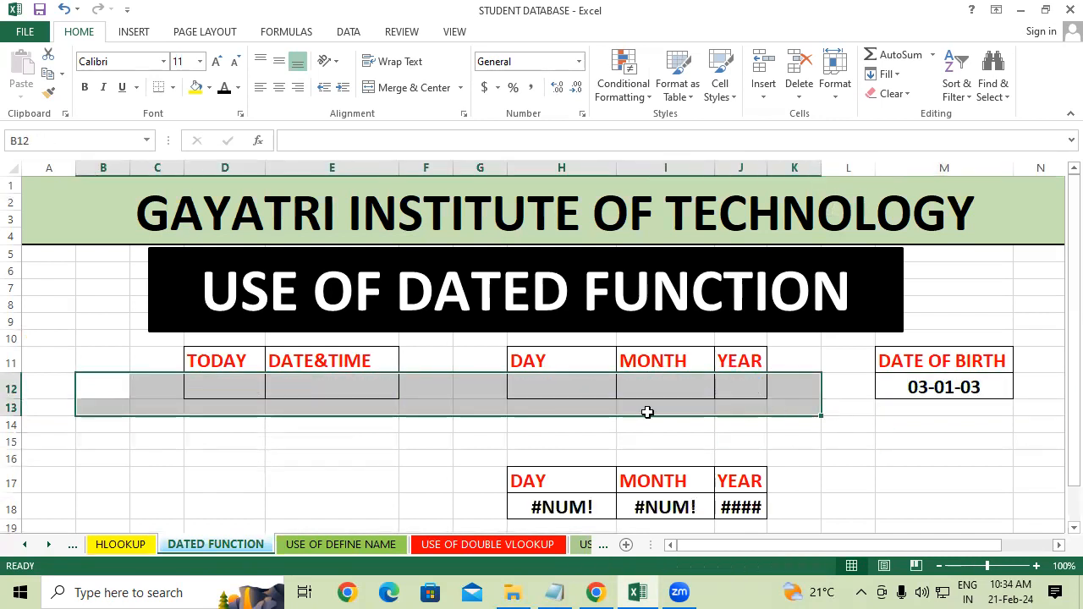
pyautogui.moveTo(465, 505); pyautogui.dragTo(804, 500)
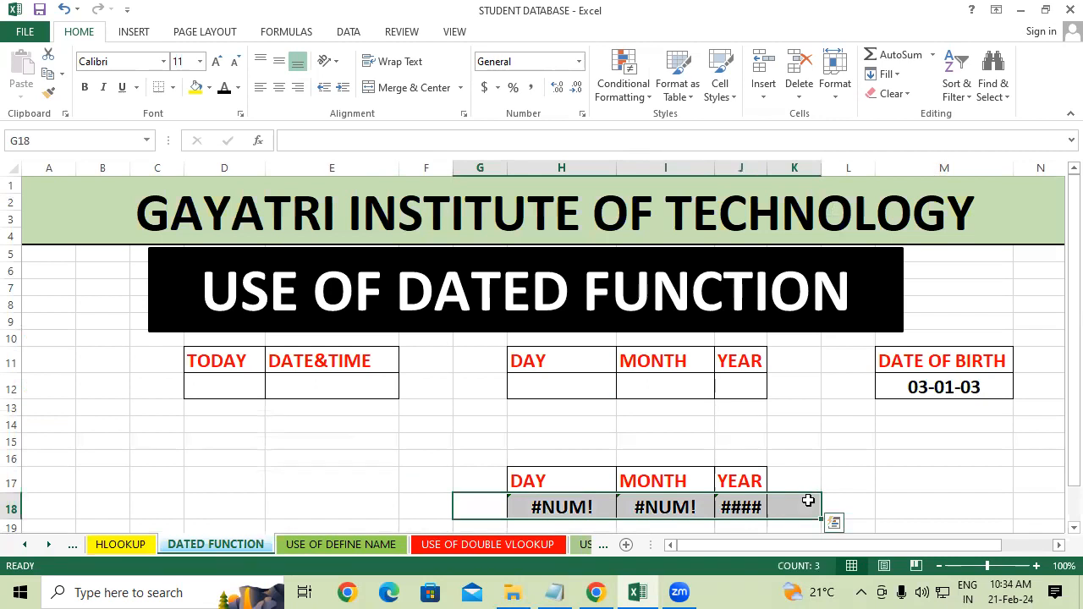
pyautogui.press('Delete')
pyautogui.click(843, 472)
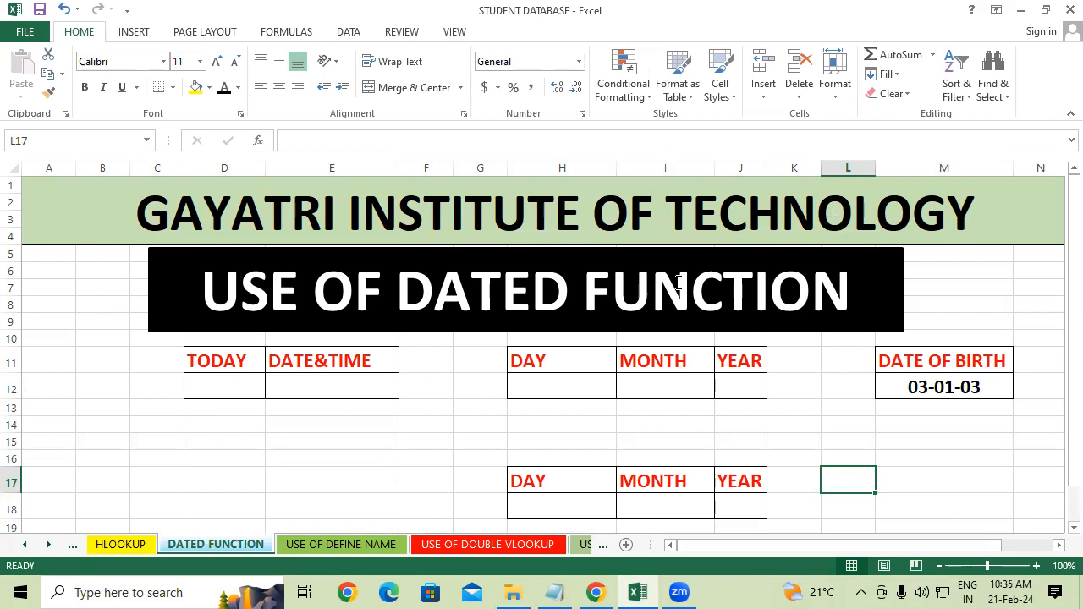
# Step: Switch to the Windows Control Panel and open its Date and Time settings to check the system date and time
pyautogui.click(180, 425)
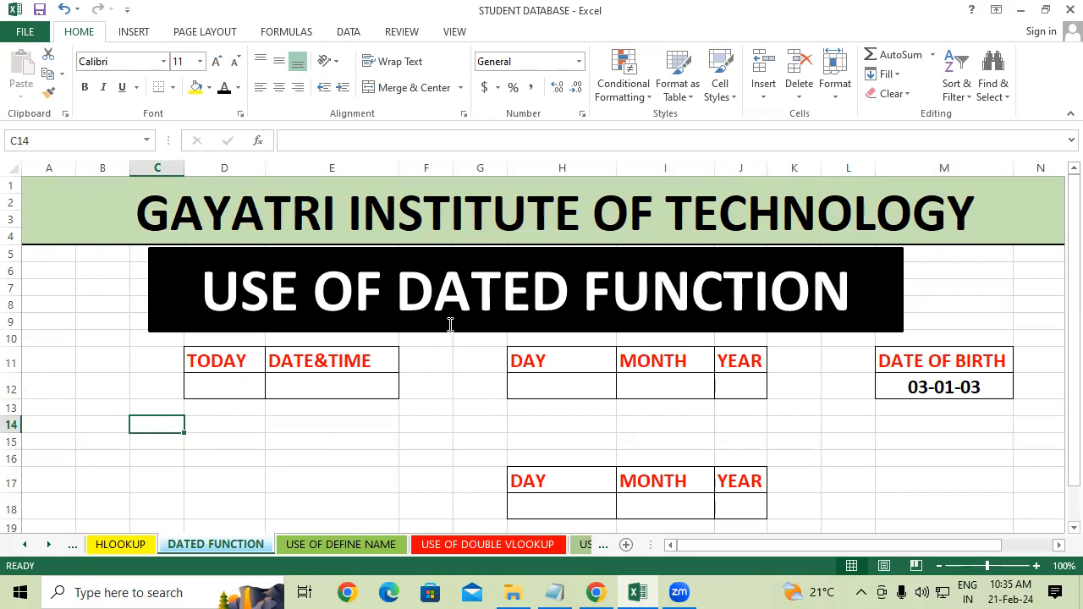
pyautogui.click(159, 592)
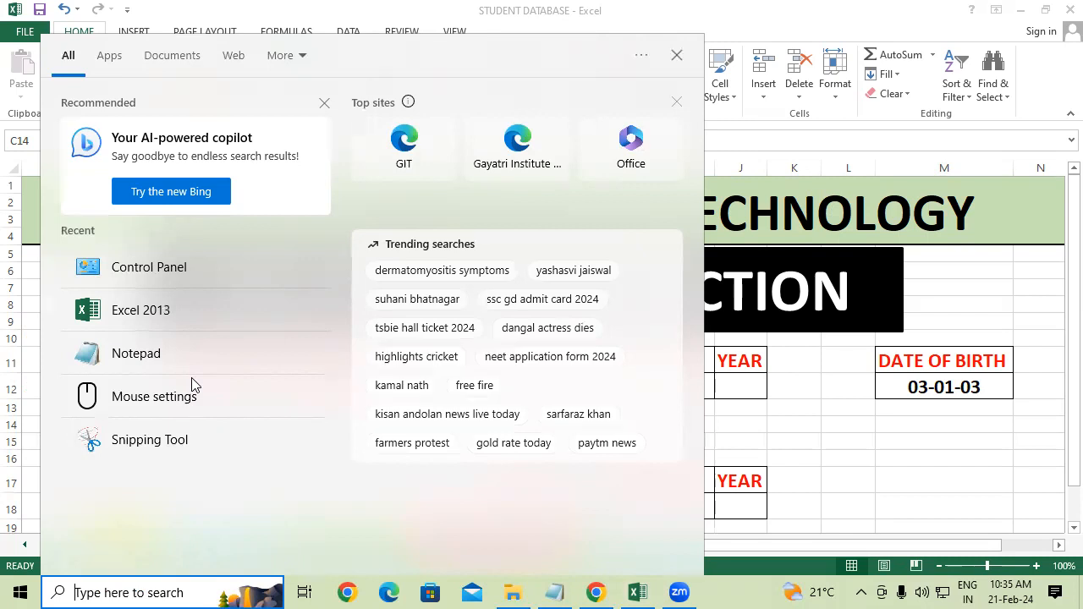
pyautogui.write('CONT')
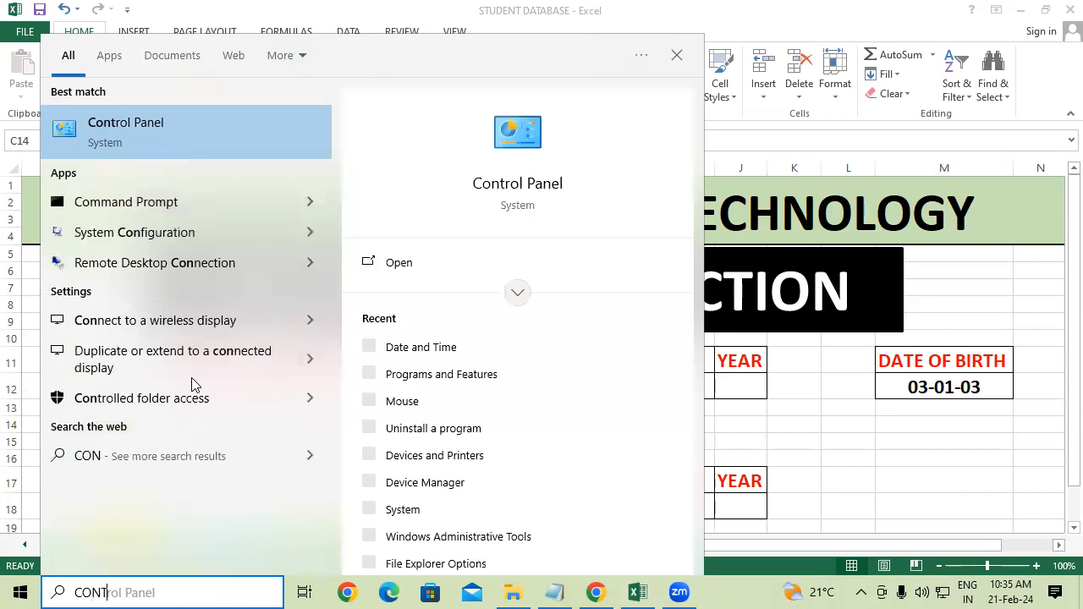
pyautogui.write('ROL')
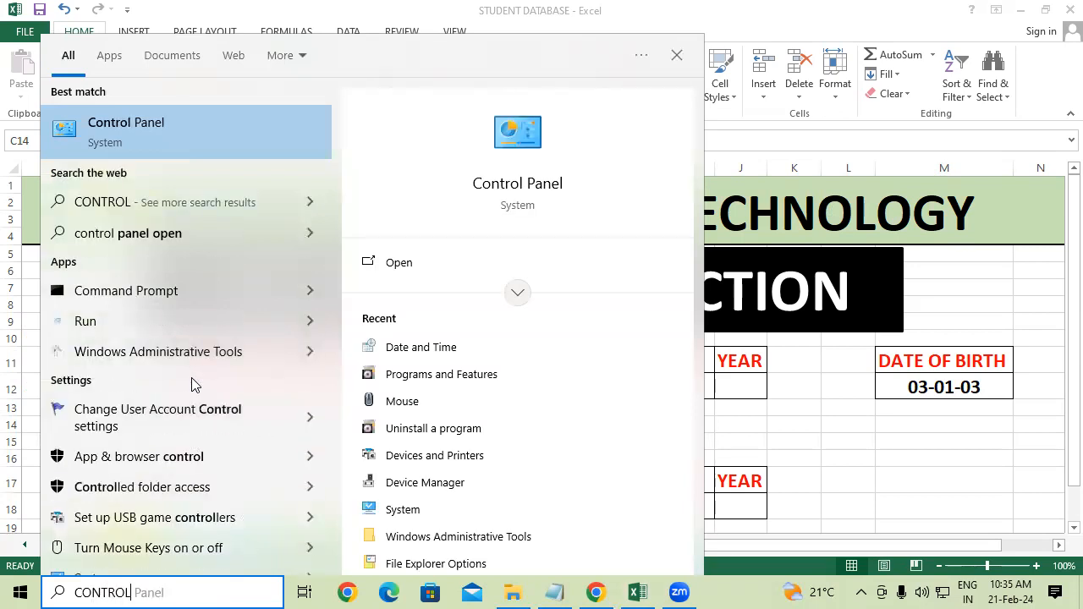
pyautogui.press('Return')
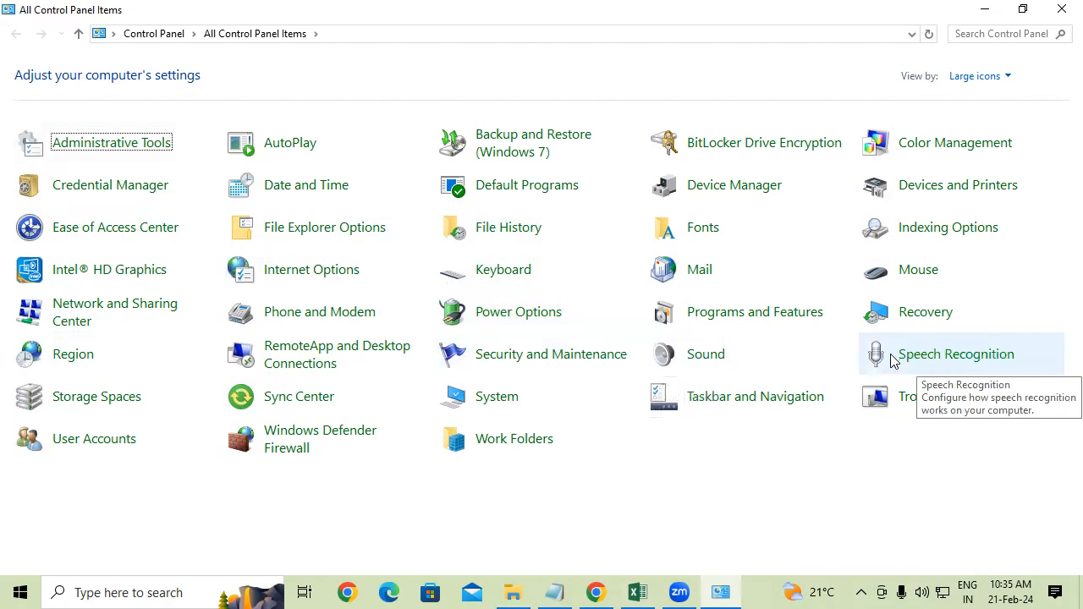
pyautogui.click(304, 194)
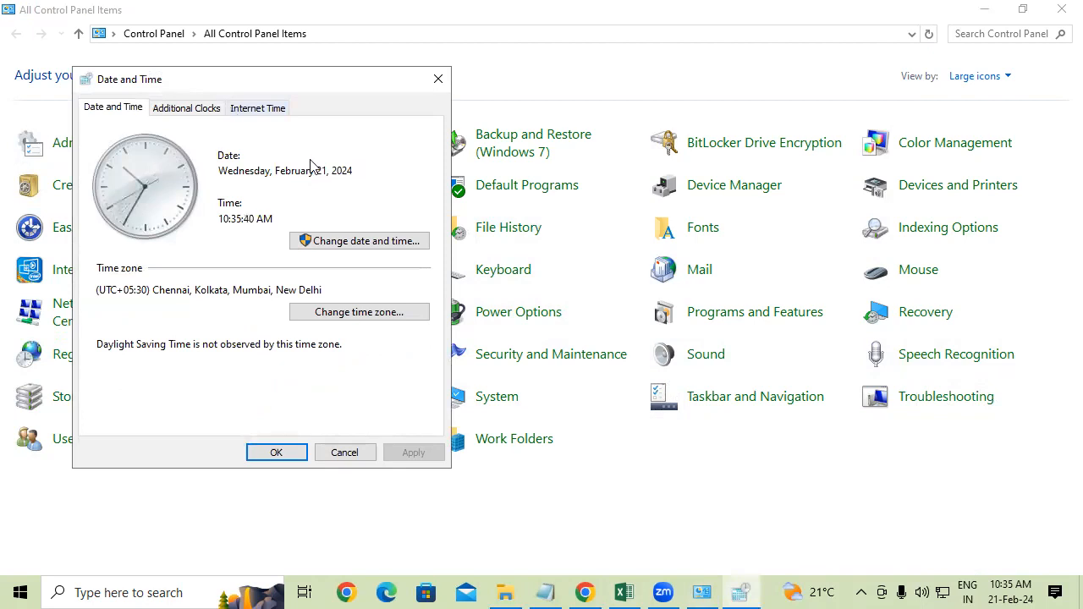
# Step: Apply dd-MMM-yy as the system's short date format in the calendar's region settings and close the date and time dialogs
pyautogui.click(393, 243)
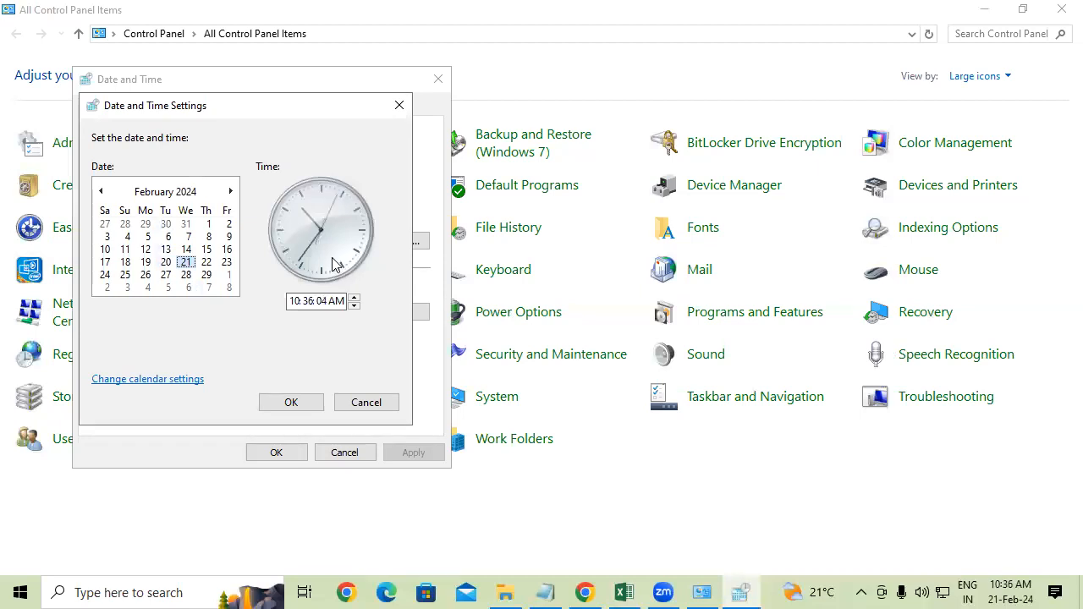
pyautogui.click(154, 379)
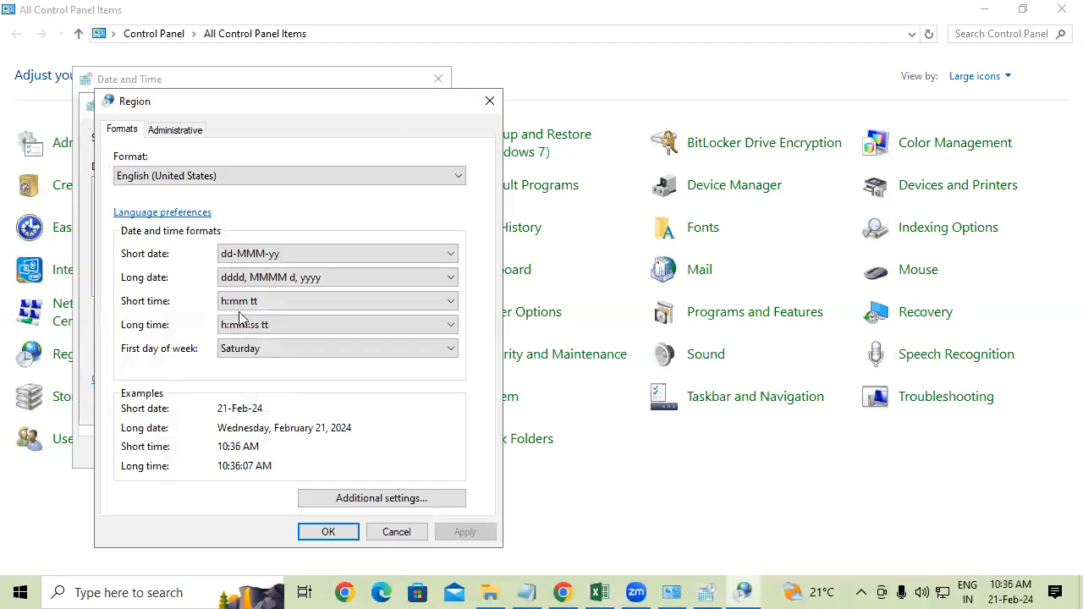
pyautogui.click(343, 259)
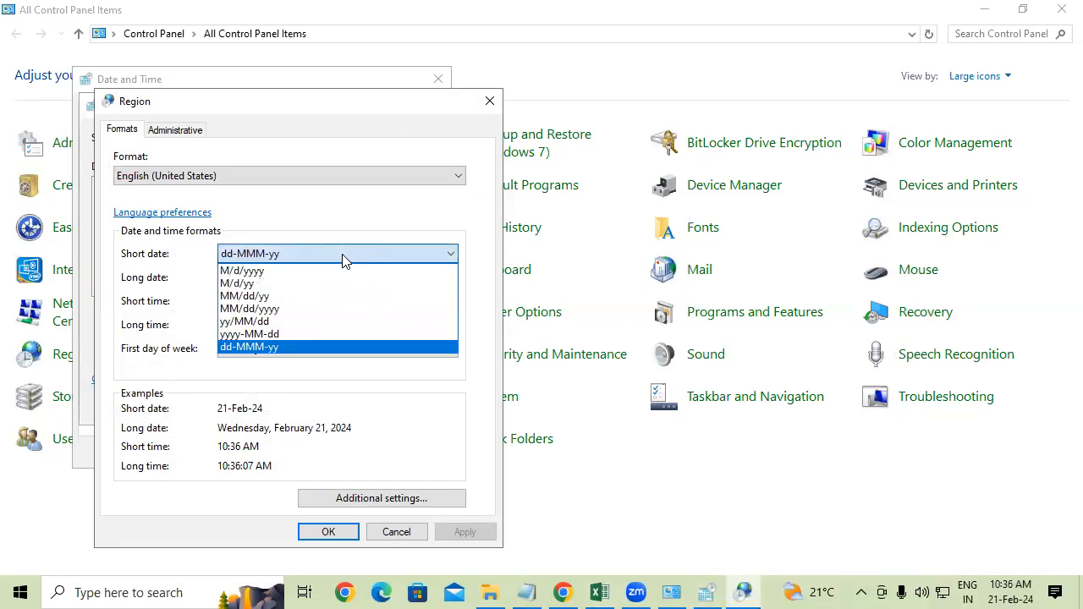
pyautogui.click(307, 347)
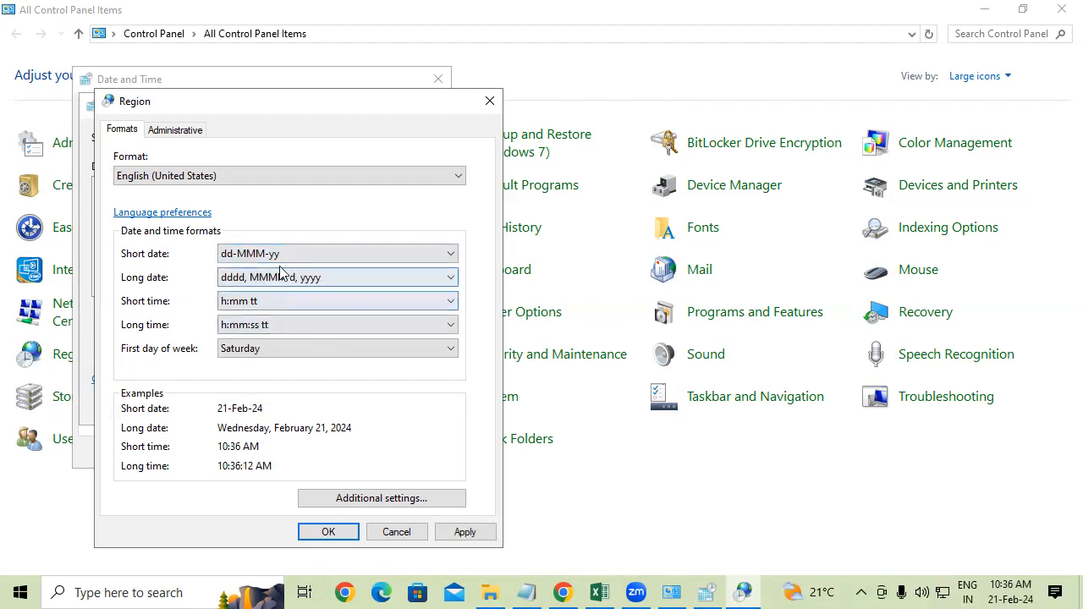
pyautogui.click(478, 535)
pyautogui.click(343, 531)
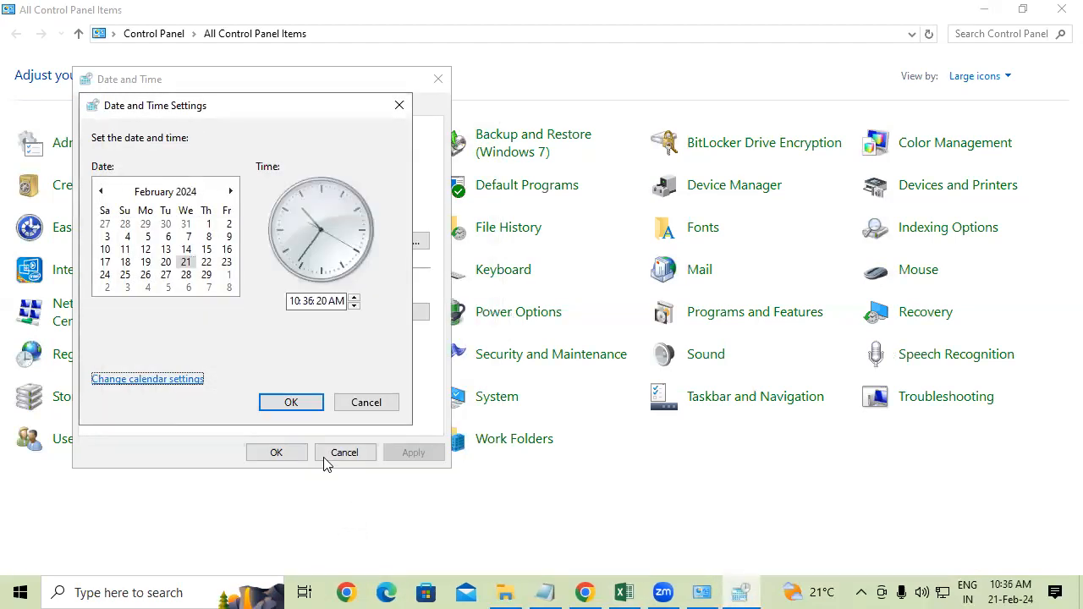
pyautogui.click(303, 405)
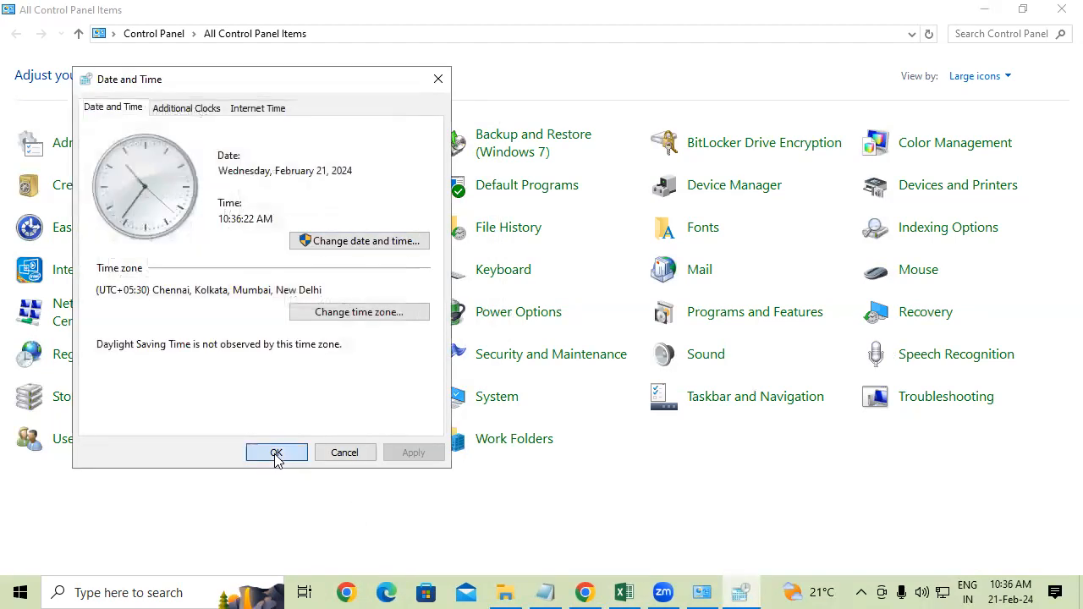
pyautogui.click(275, 451)
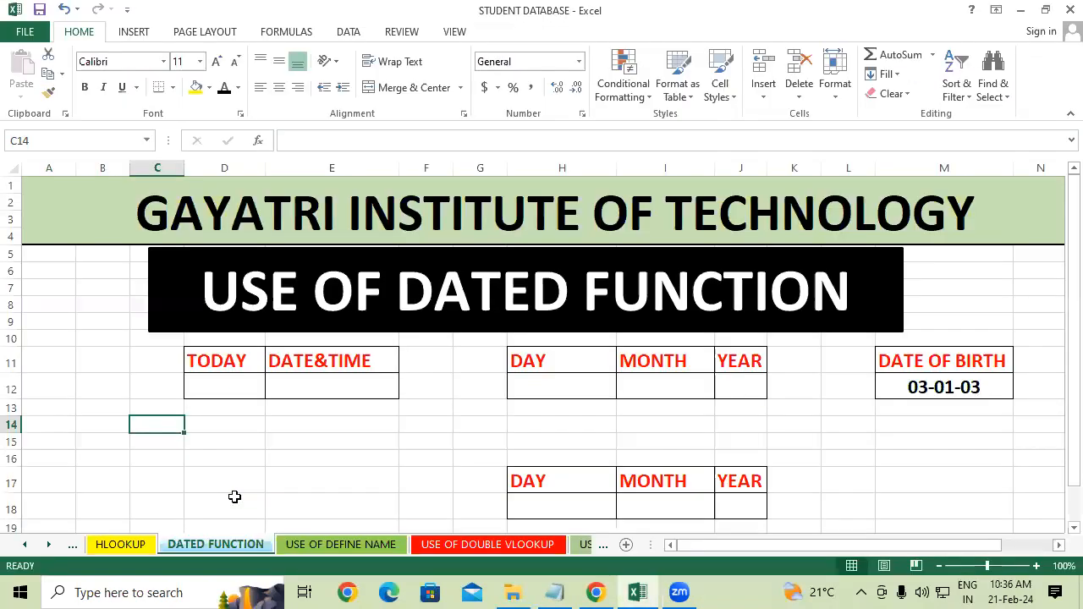
# Step: Return to the DATED FUNCTION worksheet in Excel and enter =TODAY() in the TODAY cell D12
pyautogui.click(234, 497)
pyautogui.click(209, 389)
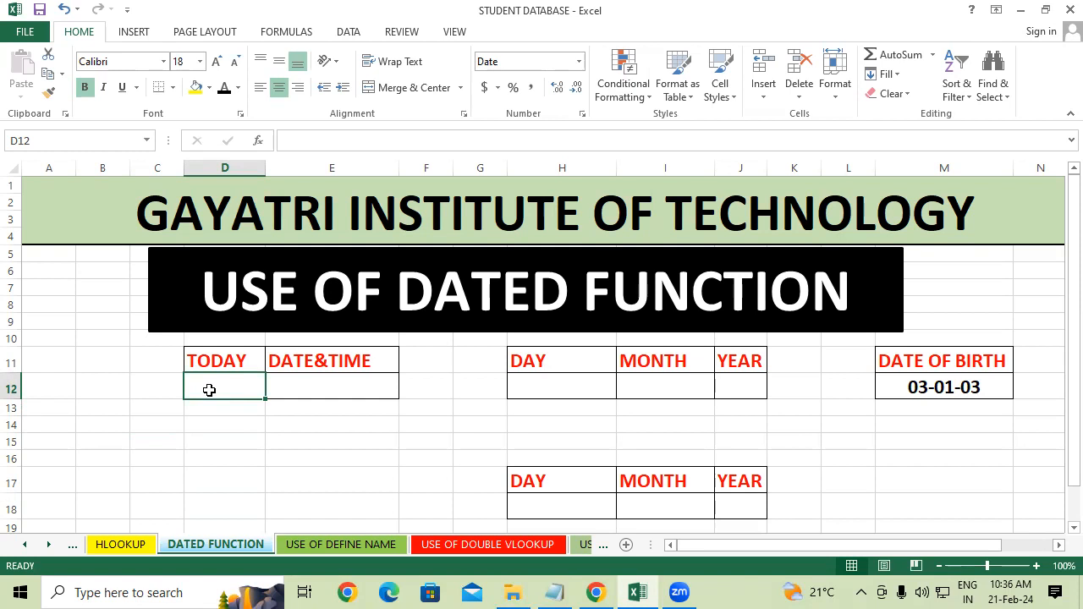
pyautogui.write('=TODAY')
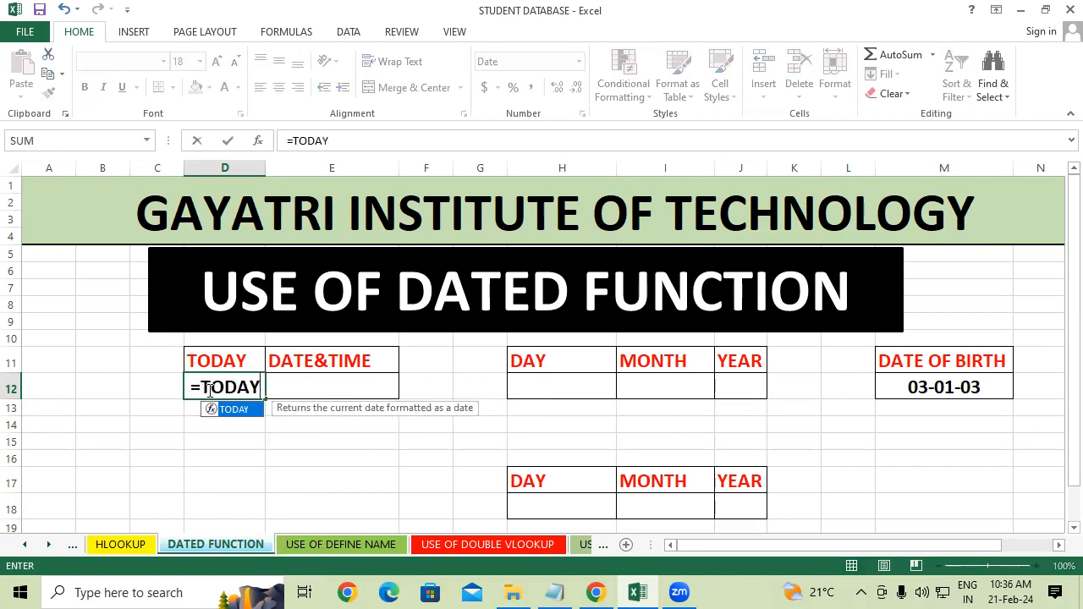
pyautogui.write('()')
pyautogui.press('Return')
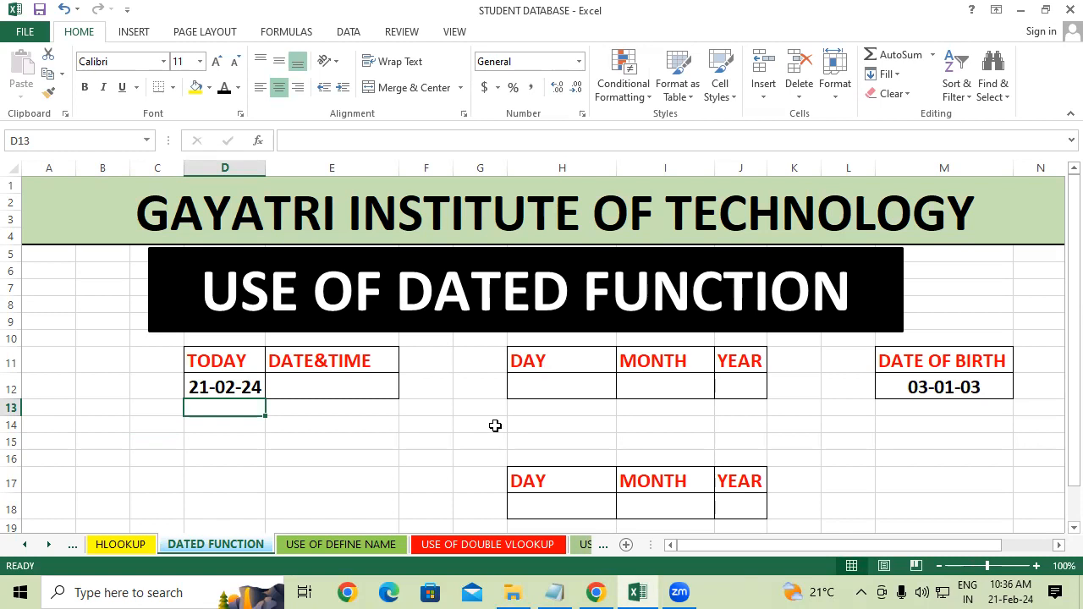
# Step: Enter =NOW() in the DATE&TIME cell E12
pyautogui.click(348, 377)
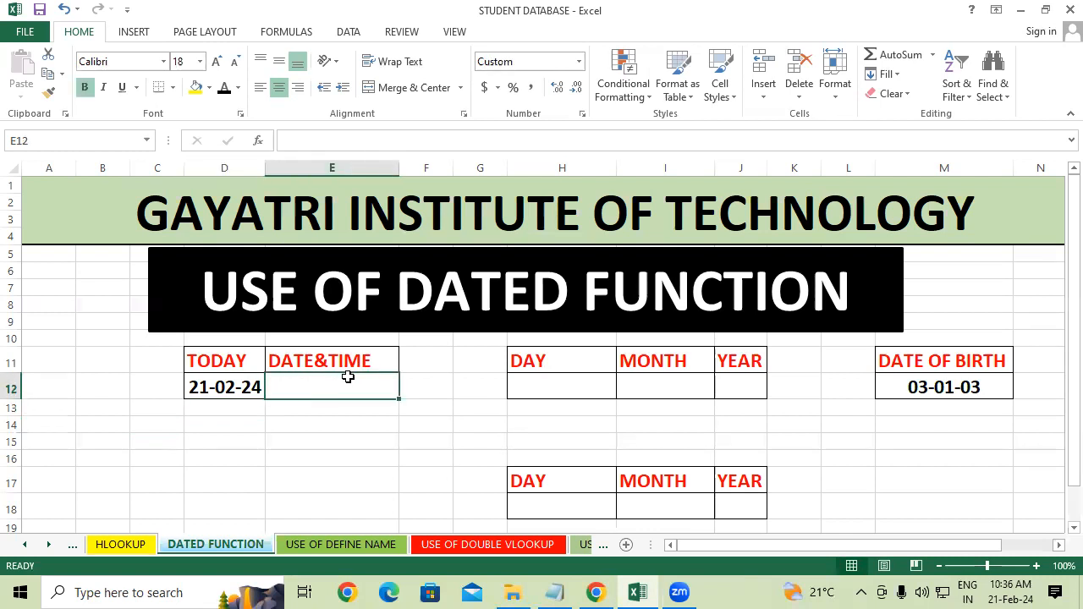
pyautogui.write('=NOE')
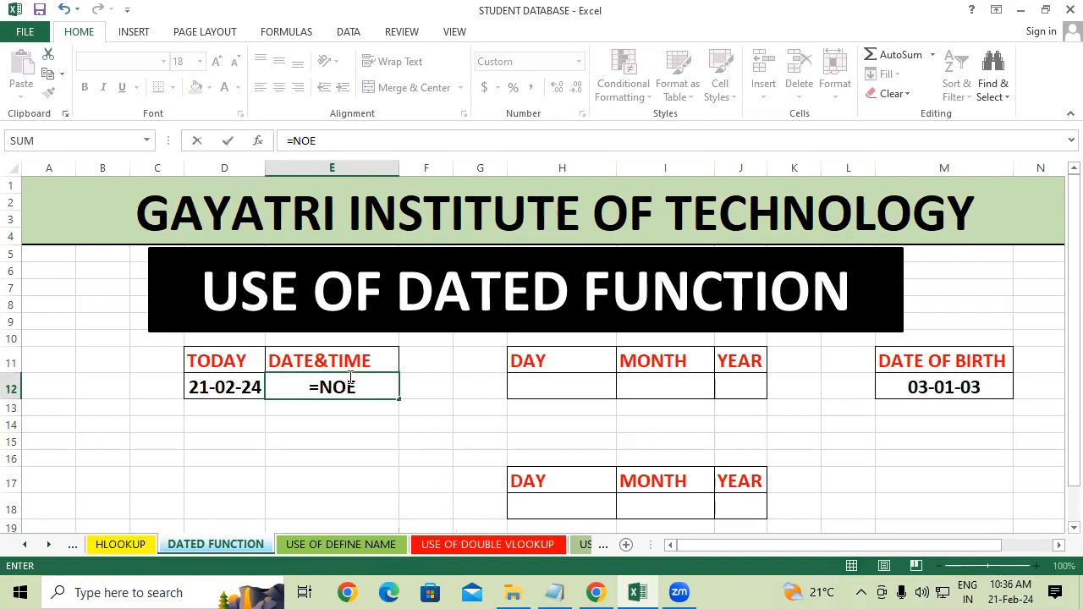
pyautogui.press('BackSpace')
pyautogui.write('W()')
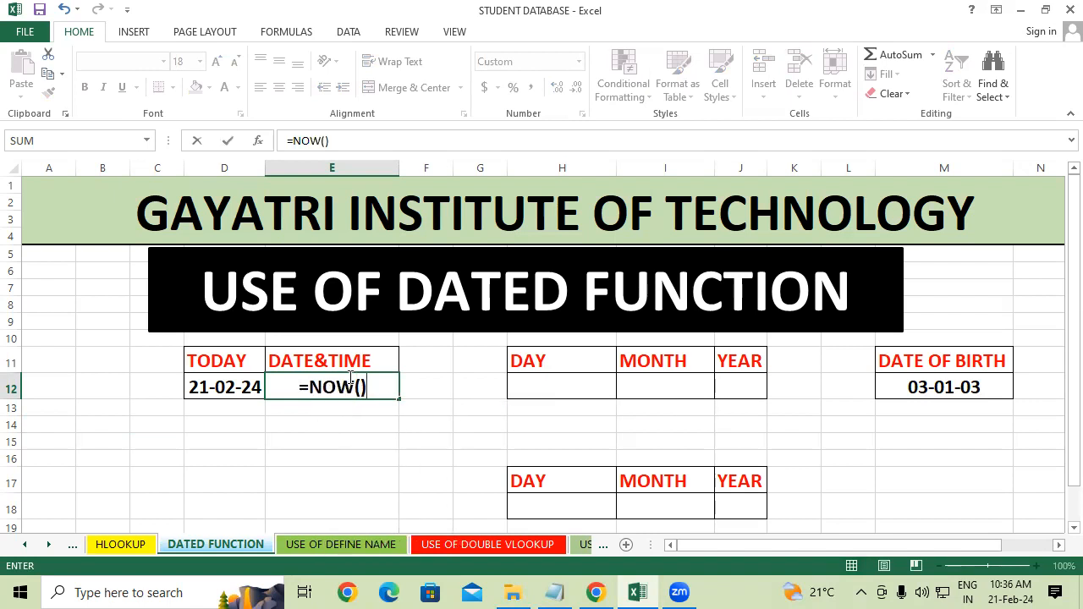
pyautogui.press('Return')
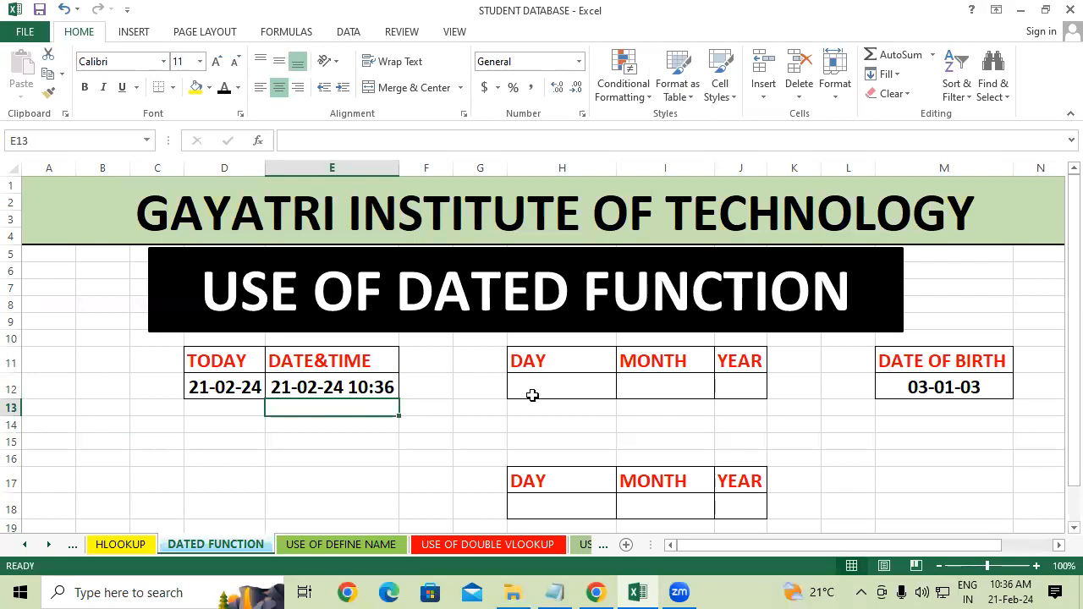
pyautogui.click(462, 406)
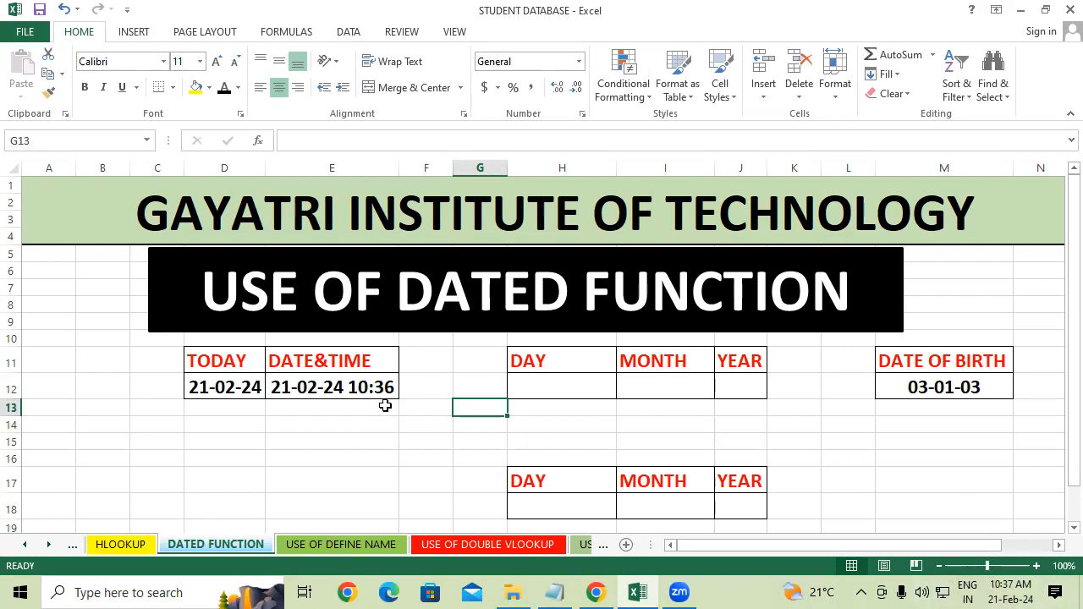
pyautogui.click(536, 385)
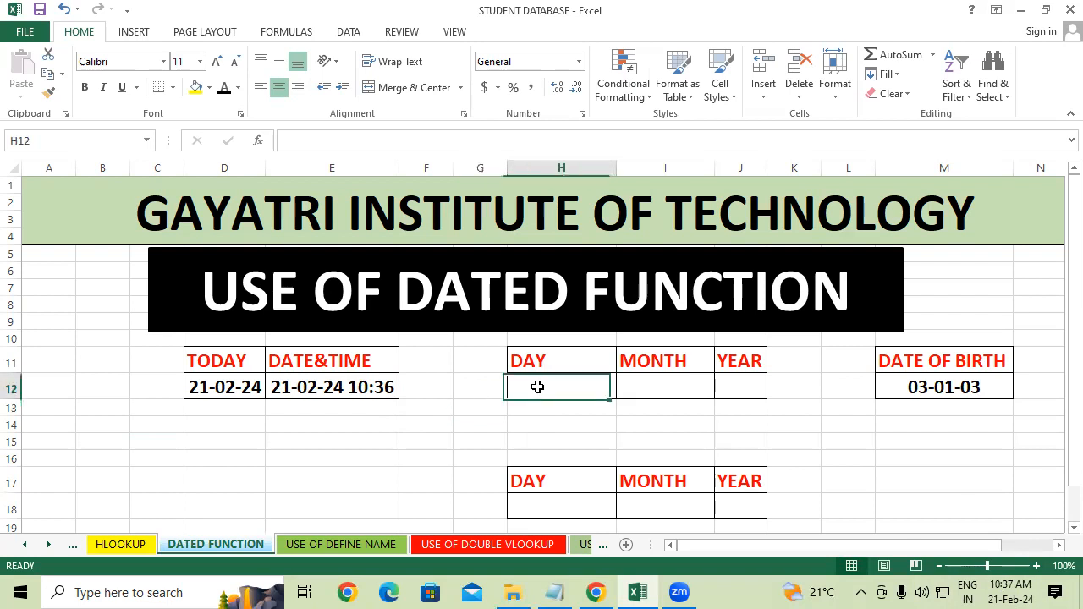
pyautogui.click(183, 471)
pyautogui.moveTo(230, 389); pyautogui.dragTo(300, 390)
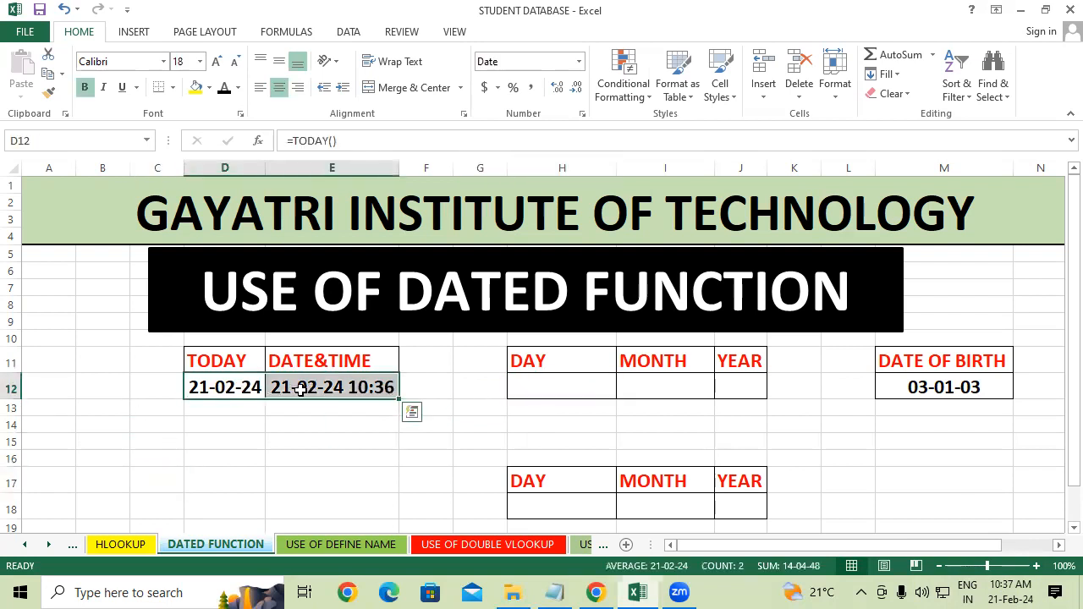
pyautogui.click(267, 470)
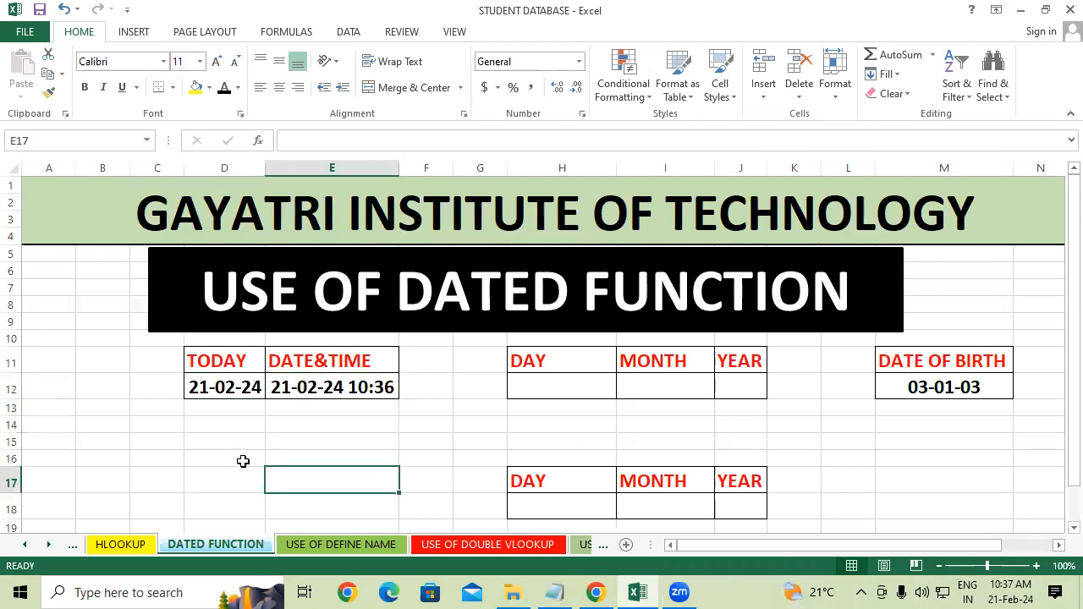
pyautogui.click(180, 424)
# Step: Clear the DATE&TIME cell E12 and re-enter =NOW() to refresh the current date and time
pyautogui.click(326, 381)
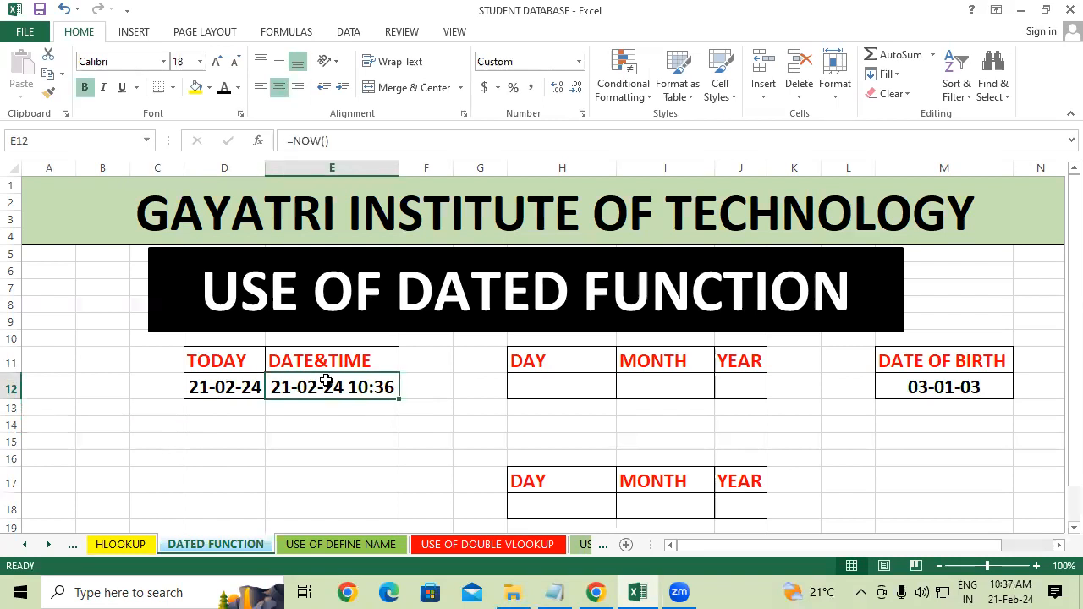
pyautogui.press('Delete')
pyautogui.click(370, 443)
pyautogui.click(368, 388)
pyautogui.write('=')
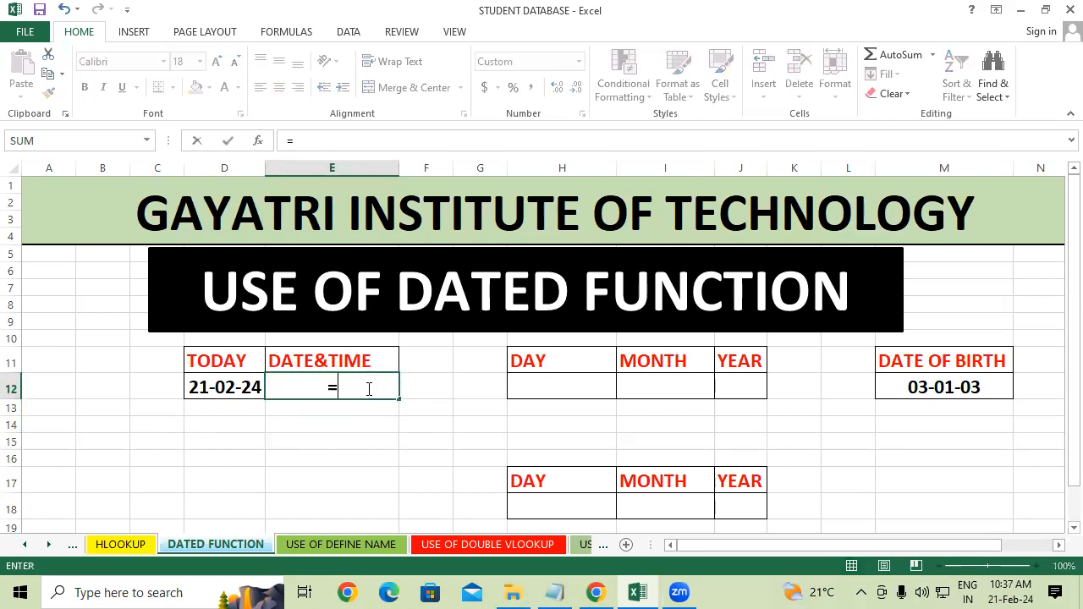
pyautogui.write('NOW()')
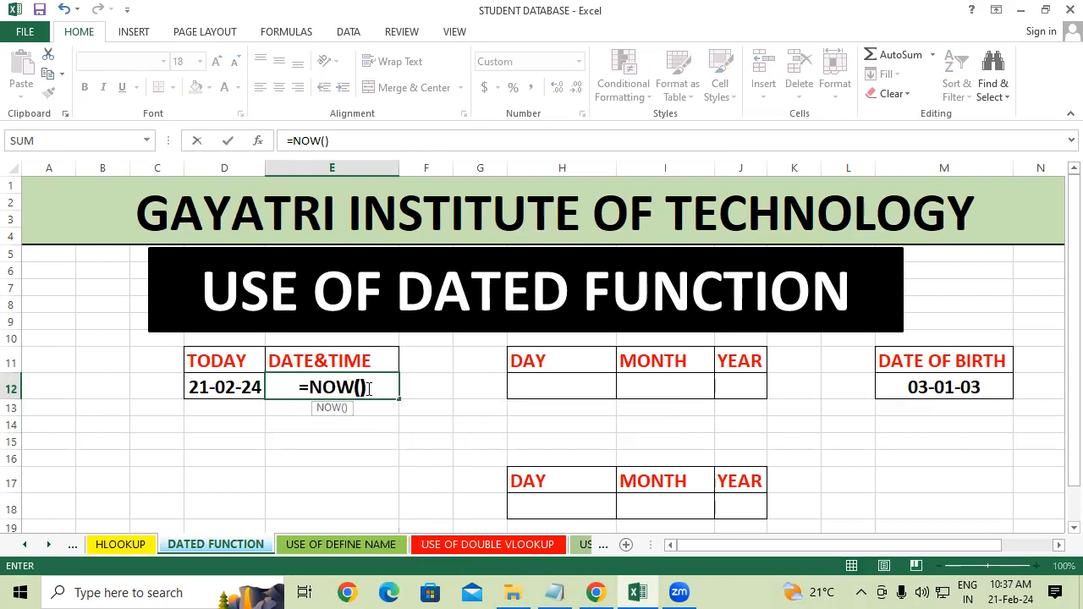
pyautogui.press('Return')
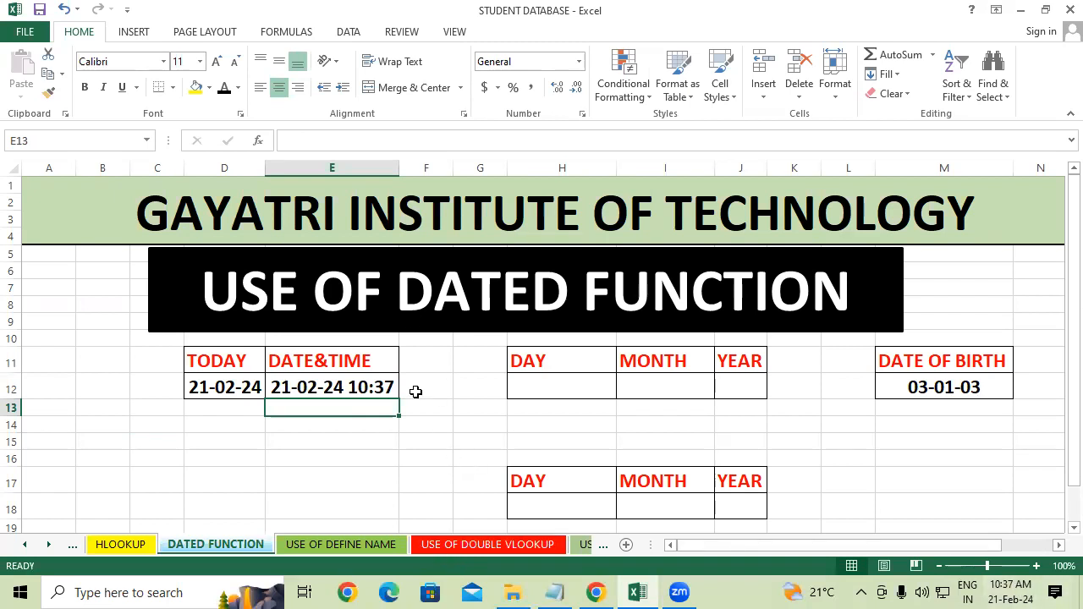
# Step: Enter =TEXT(D12,"DDDD") in the upper table's DAY cell H12 to get the weekday name of today's date
pyautogui.moveTo(550, 393); pyautogui.dragTo(734, 401)
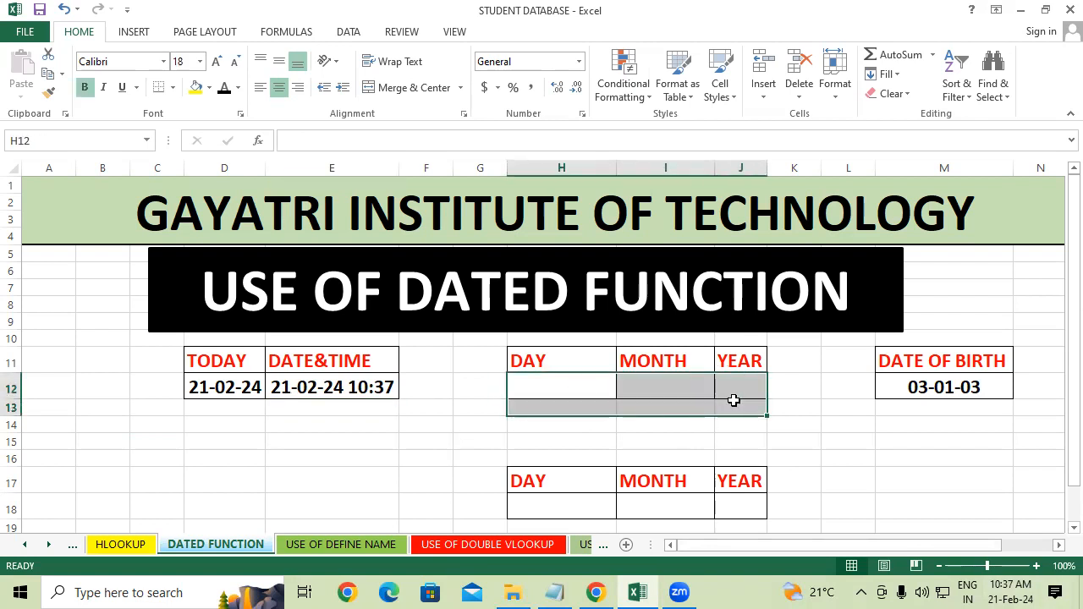
pyautogui.click(373, 440)
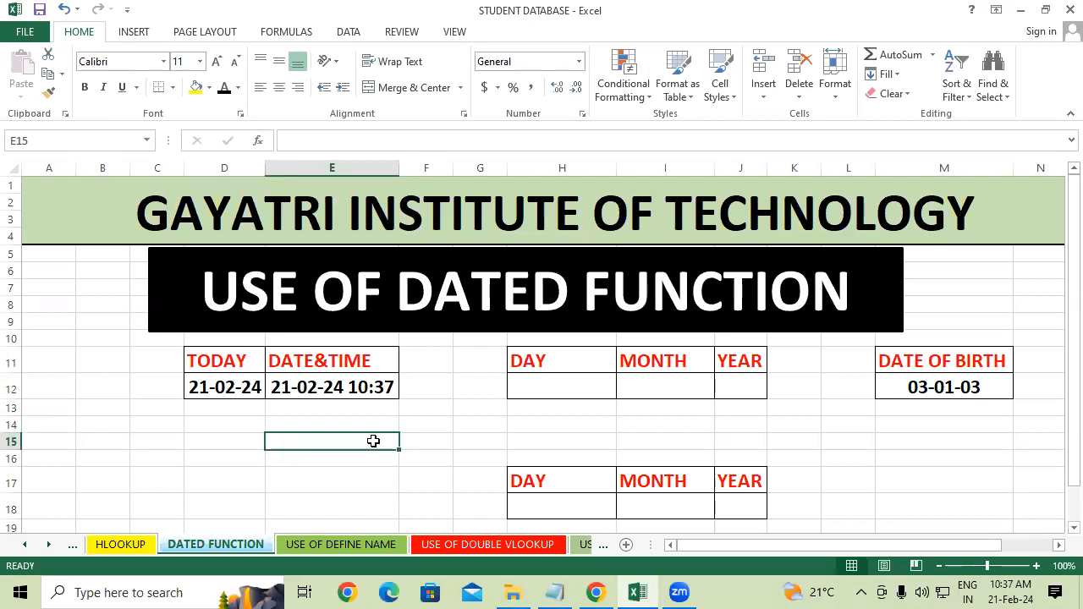
pyautogui.click(559, 387)
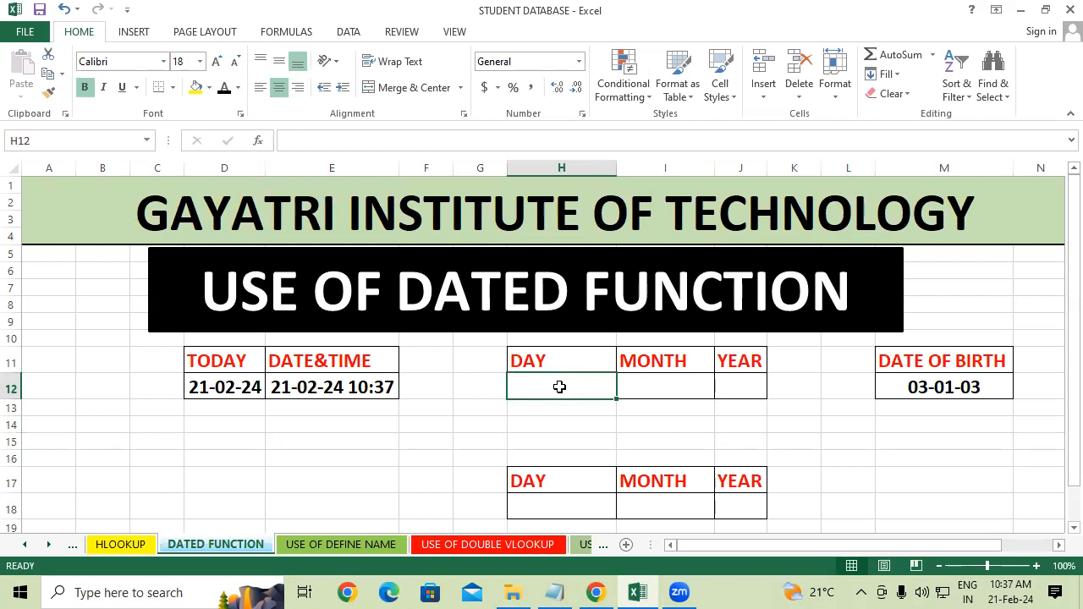
pyautogui.write('=')
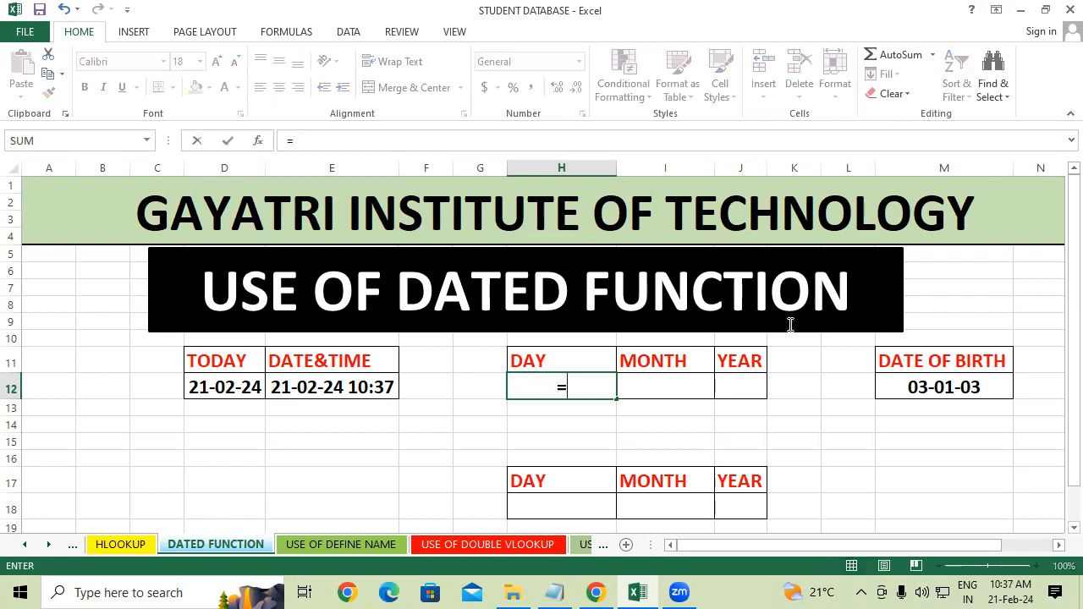
pyautogui.write('TEX')
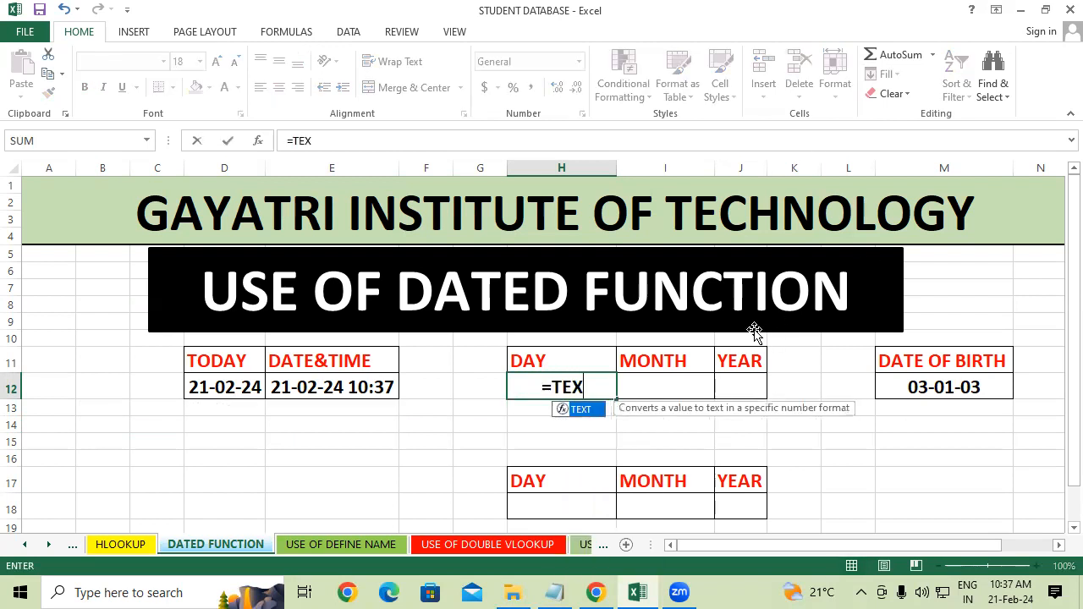
pyautogui.write('T')
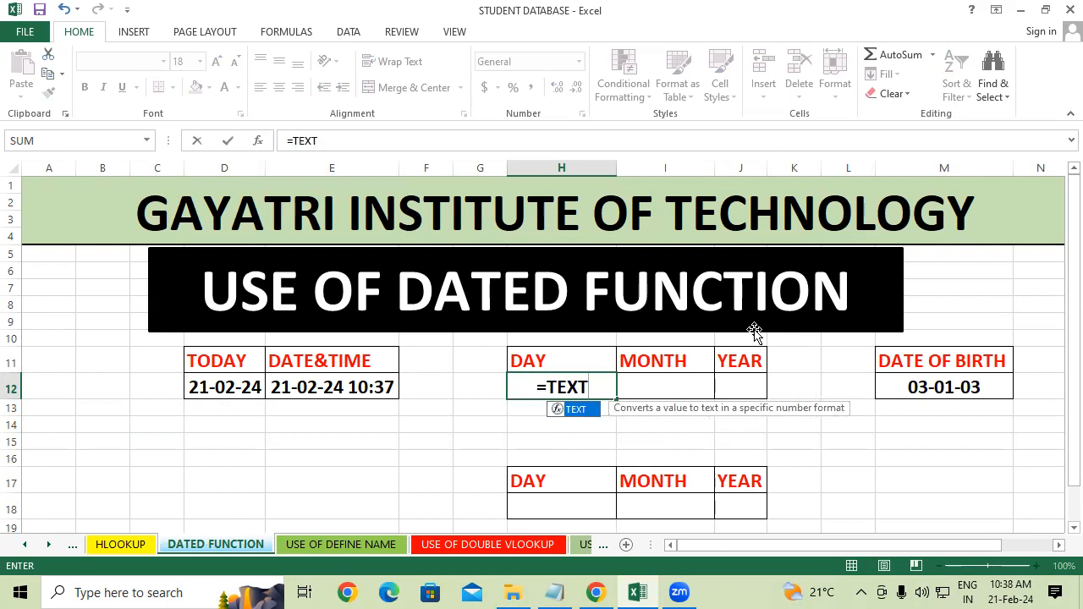
pyautogui.write('(')
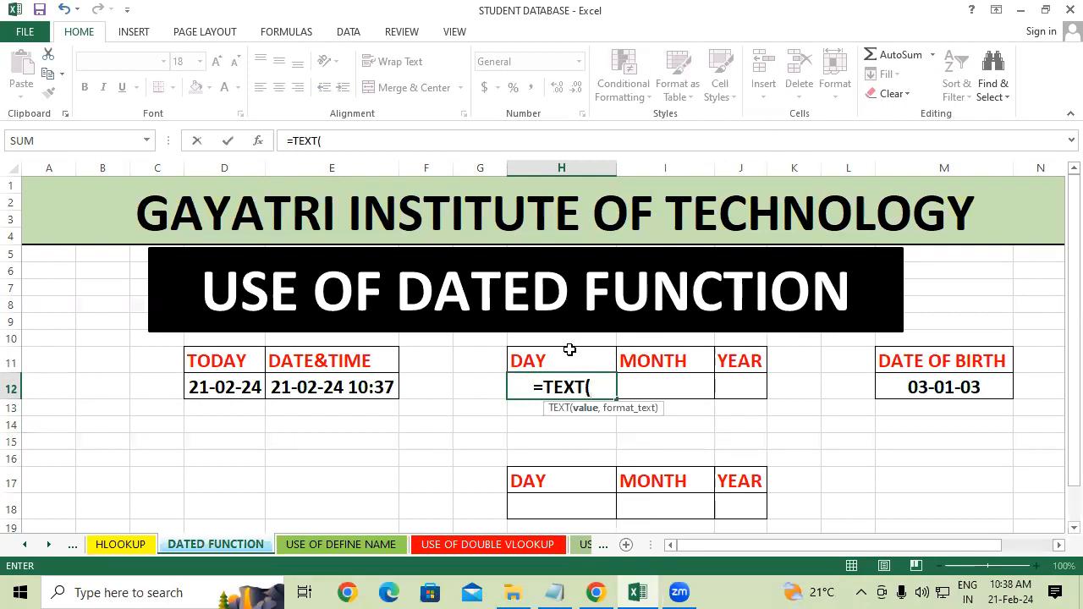
pyautogui.click(243, 387)
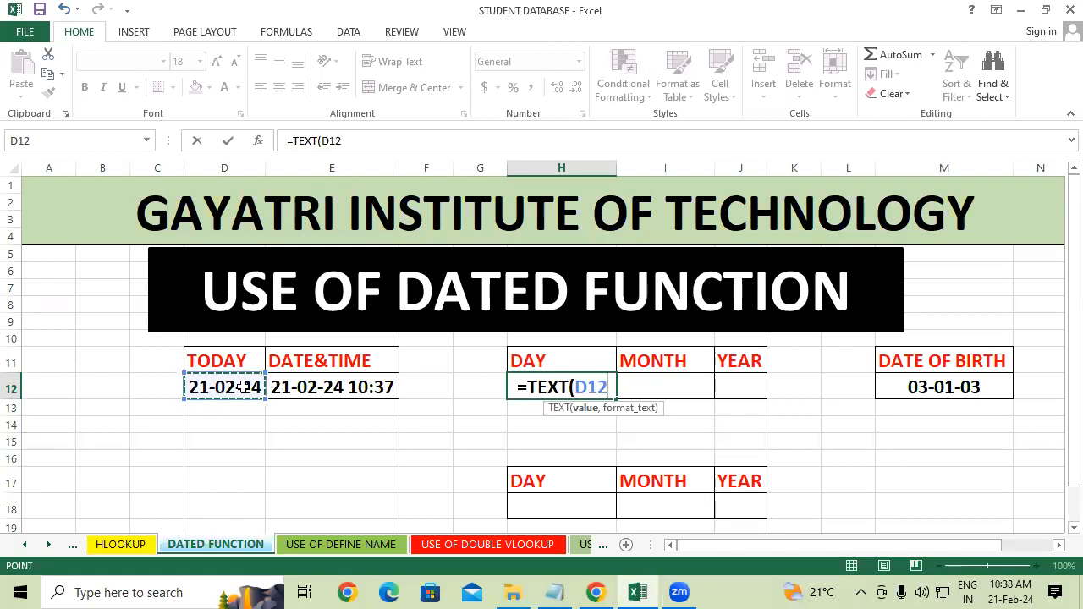
pyautogui.write(',')
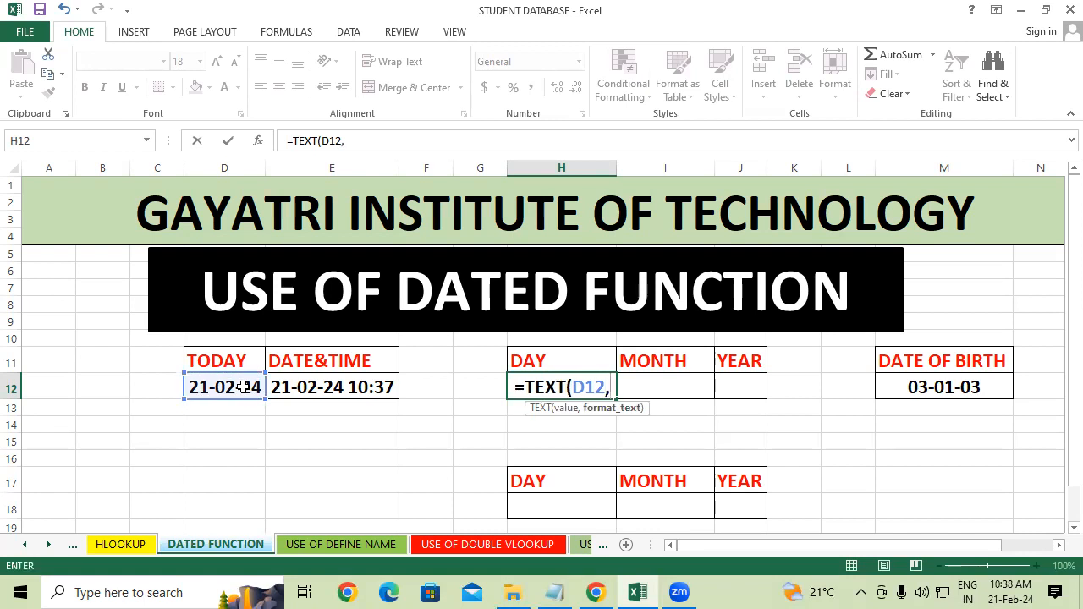
pyautogui.write('"DDDD')
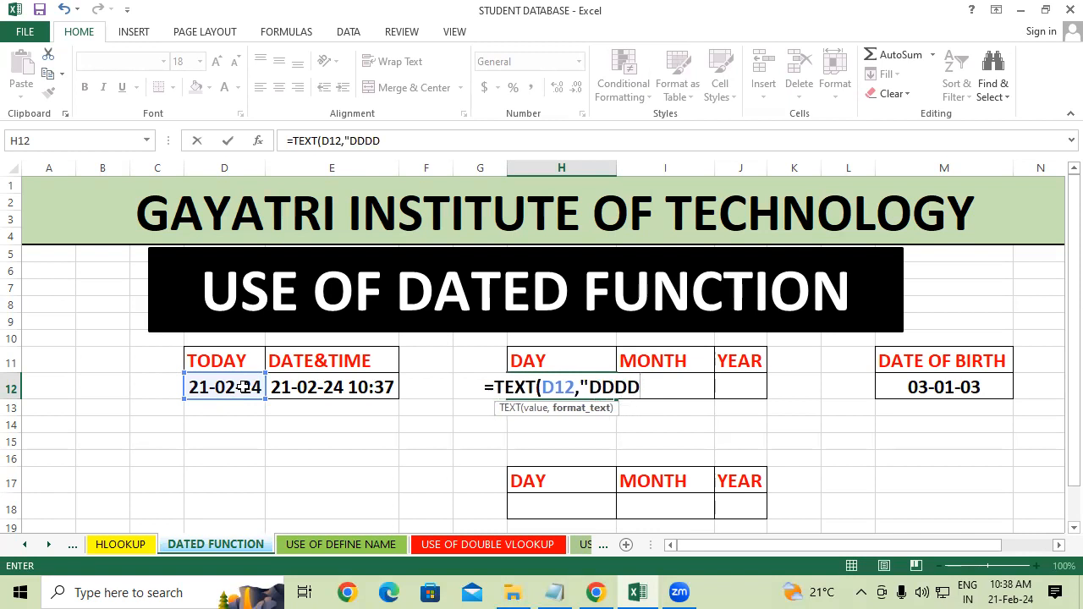
pyautogui.write('")')
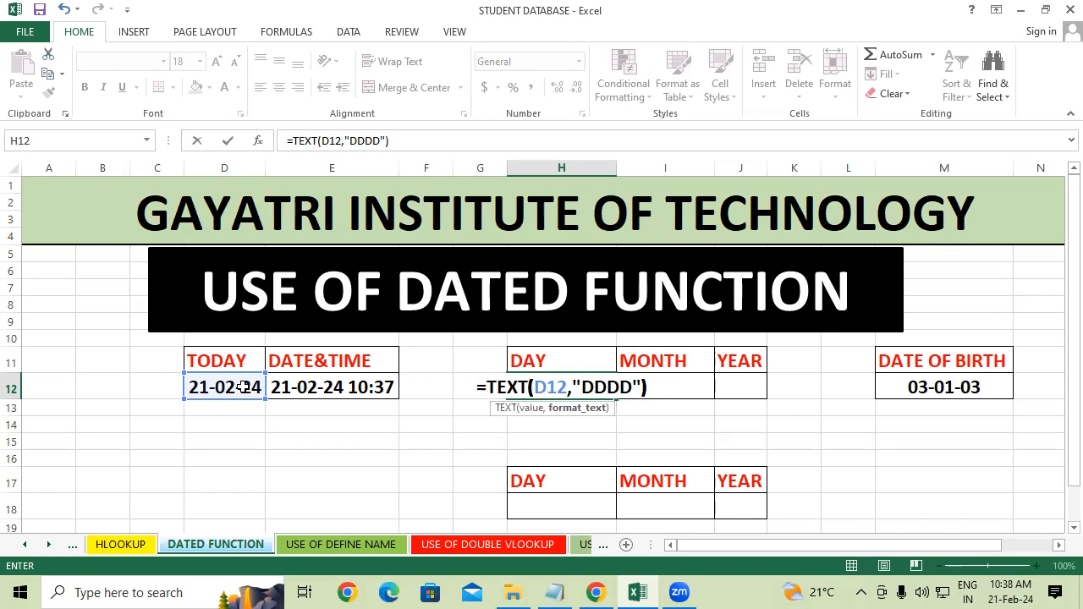
pyautogui.press('Return')
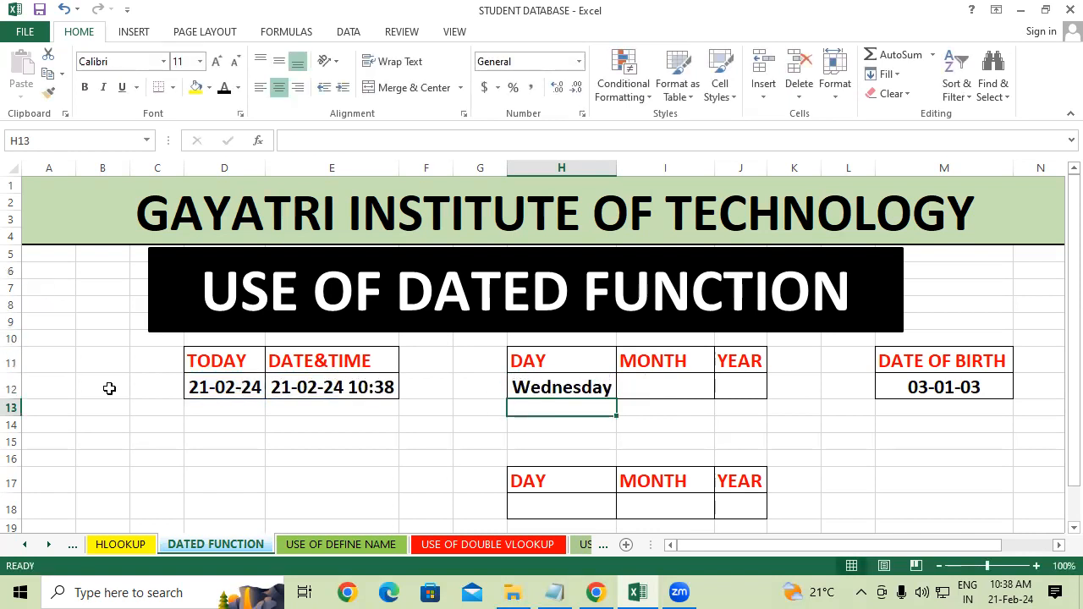
pyautogui.click(302, 388)
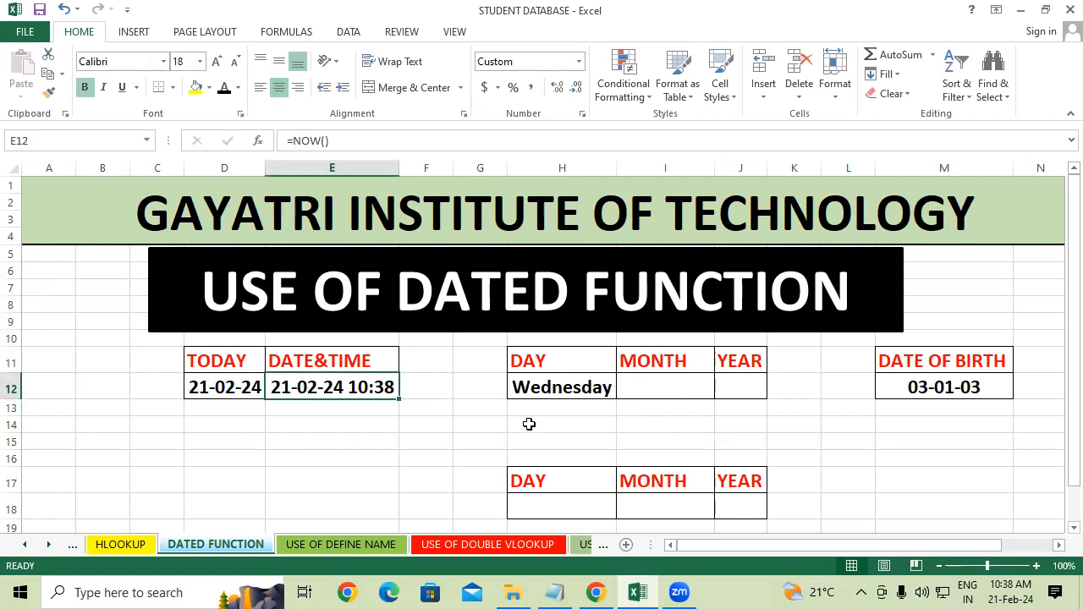
# Step: Enter =TEXT(D12,"MMMM") in the upper table's MONTH cell I12 to get the month name of today's date
pyautogui.click(673, 392)
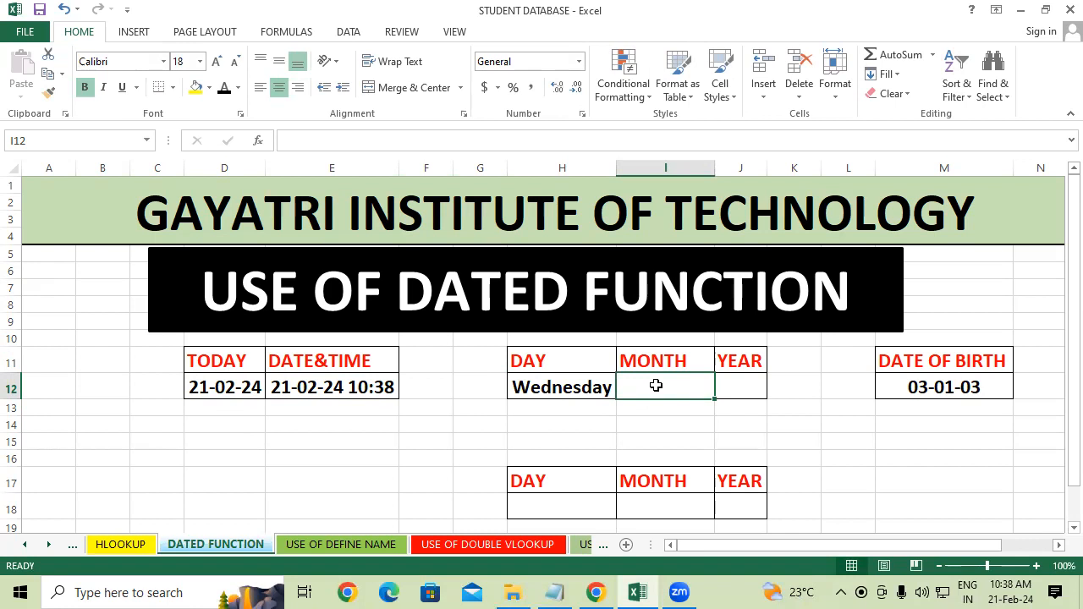
pyautogui.write('=')
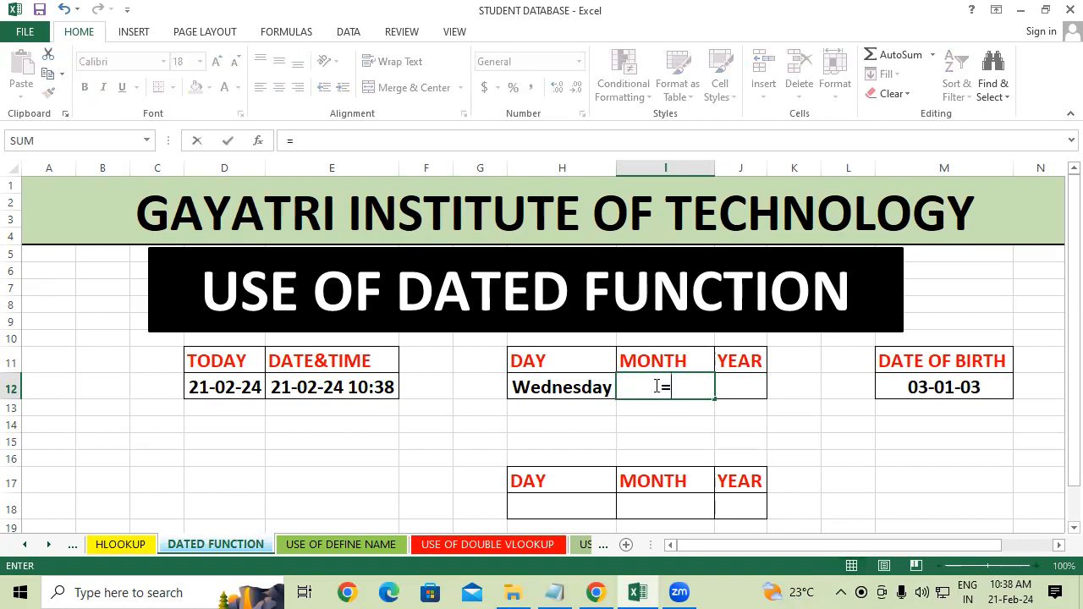
pyautogui.write('TEX')
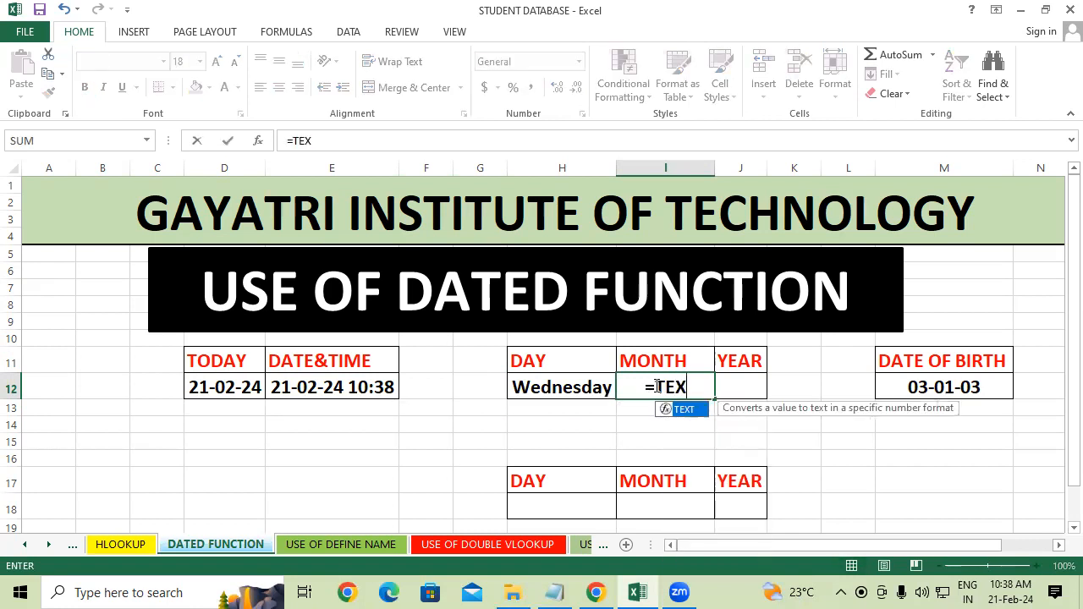
pyautogui.write('T(')
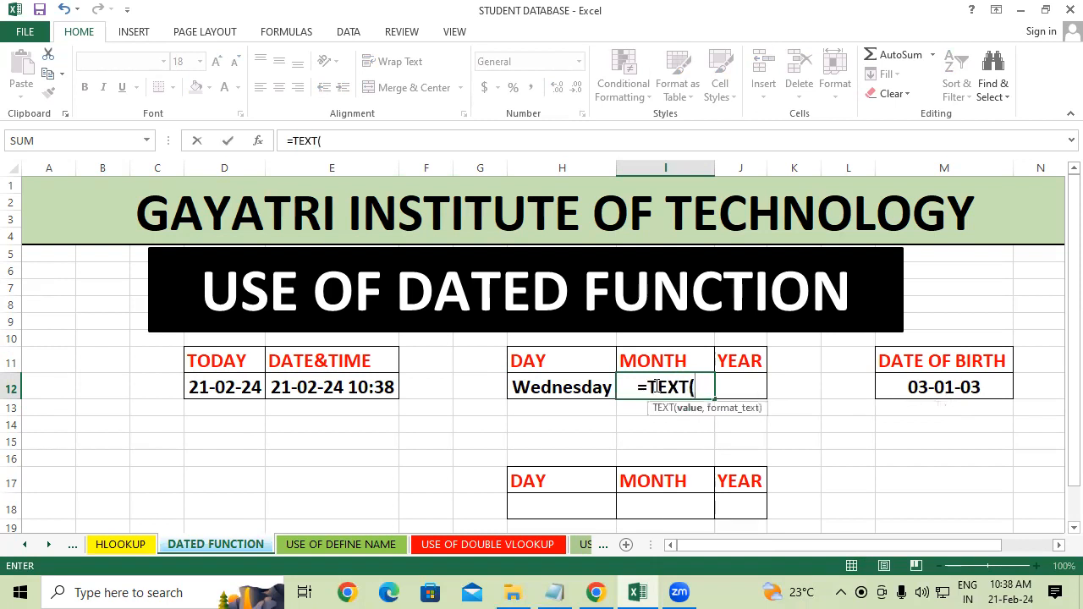
pyautogui.click(229, 388)
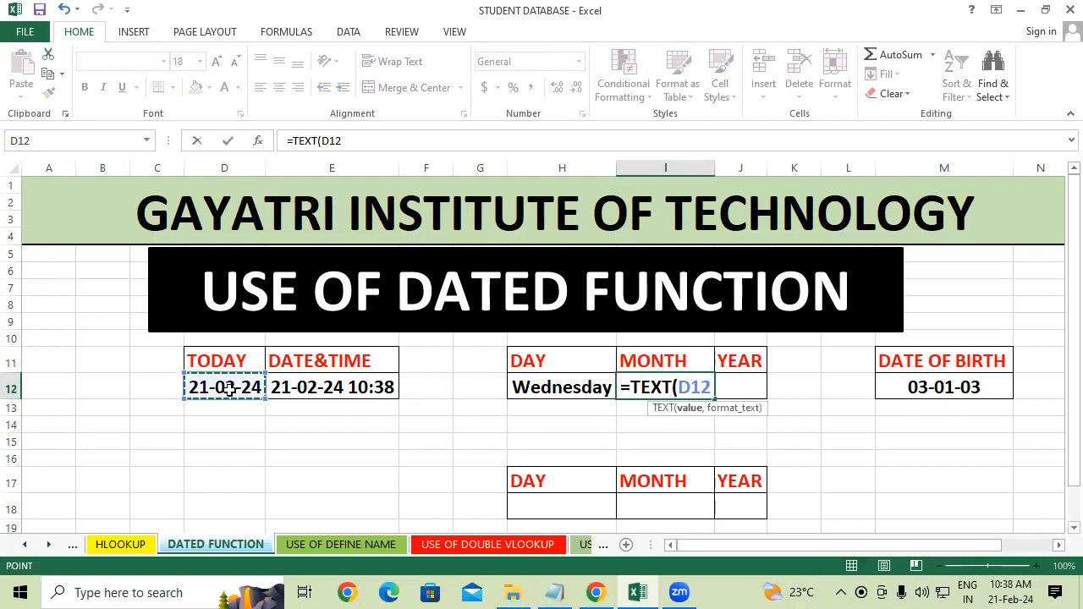
pyautogui.write(',"')
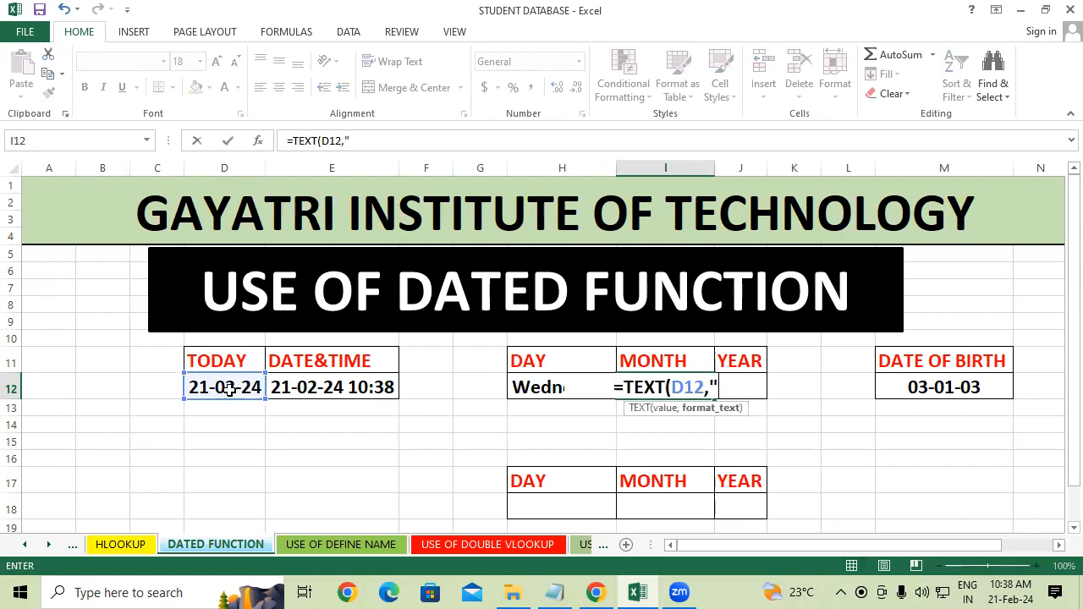
pyautogui.write('MMMM')
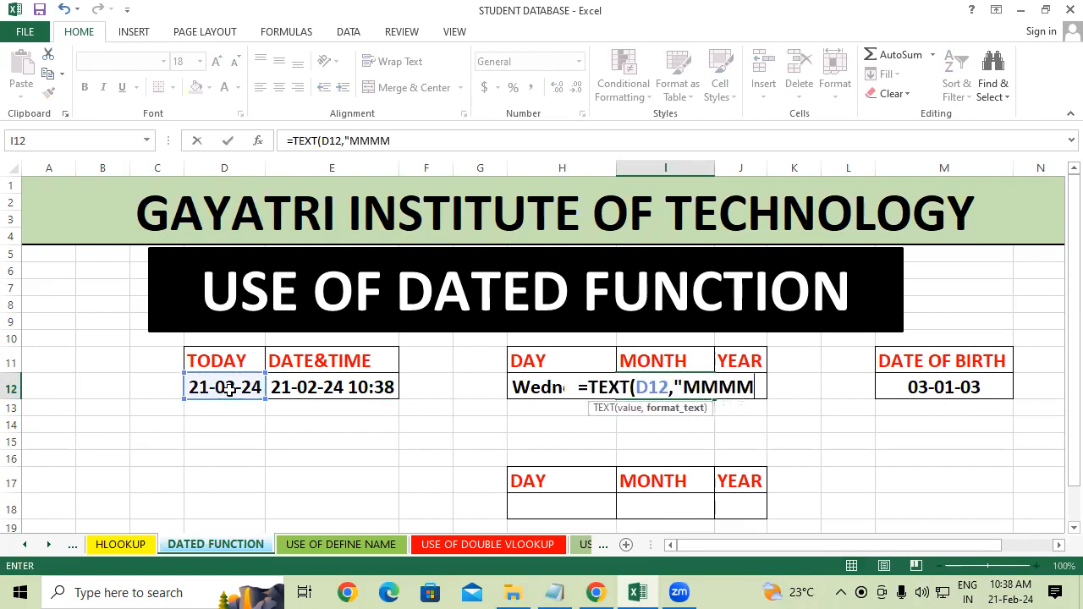
pyautogui.write('")')
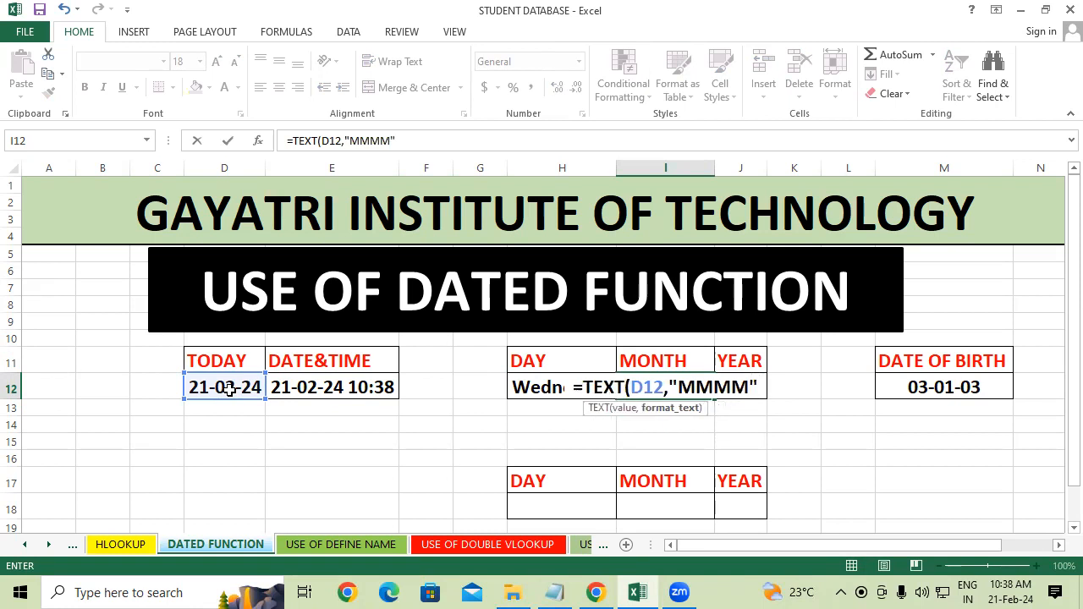
pyautogui.press('Return')
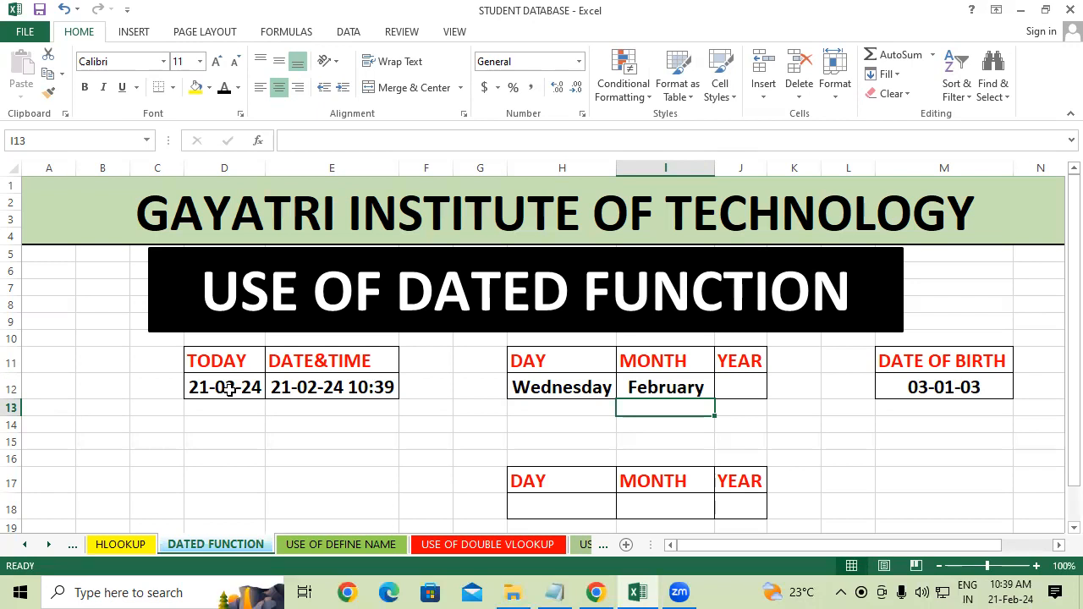
# Step: Enter =TEXT(D12,"YYYY") in the upper table's YEAR cell J12 to get the four-digit year of today's date
pyautogui.click(745, 395)
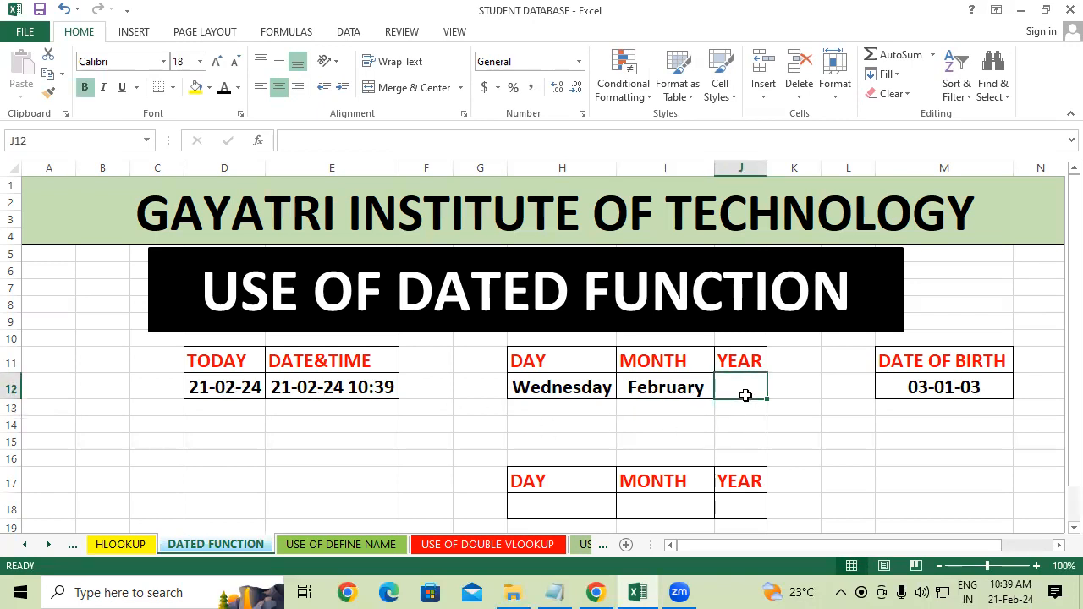
pyautogui.write('=TEX')
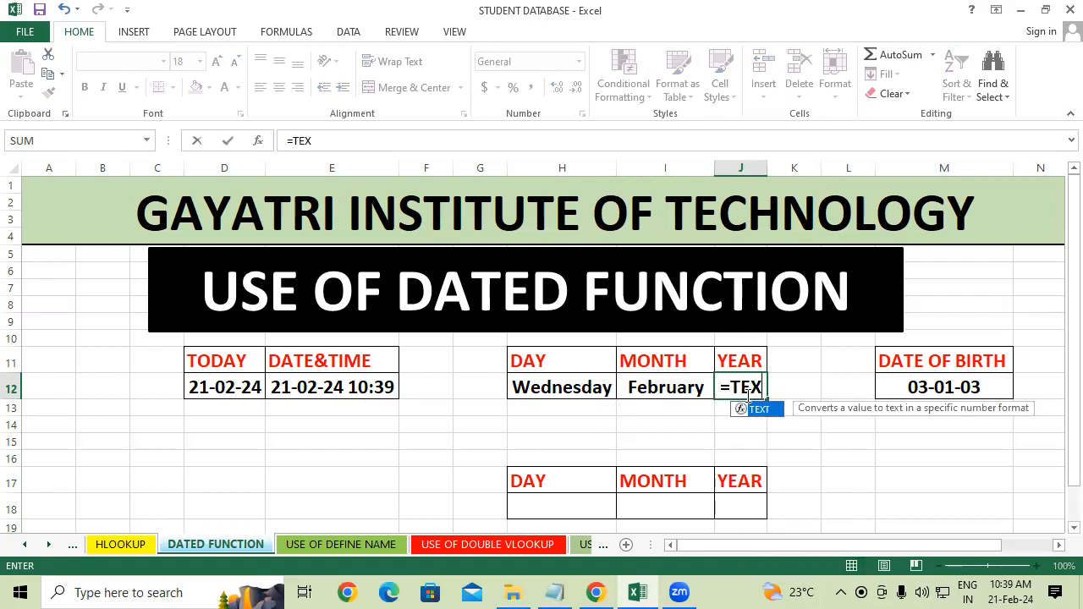
pyautogui.write('T(')
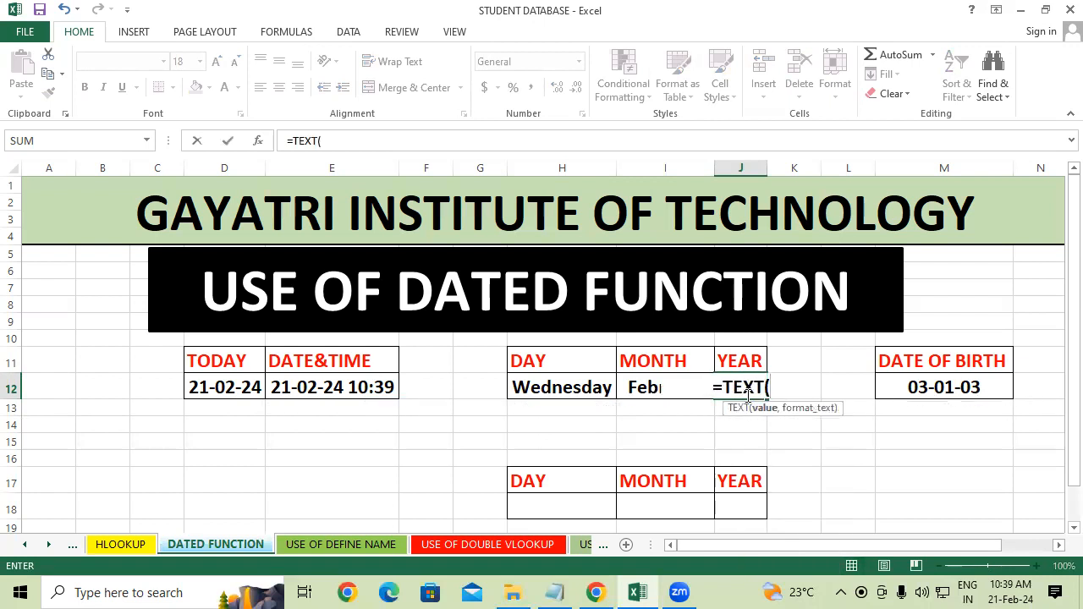
pyautogui.click(243, 385)
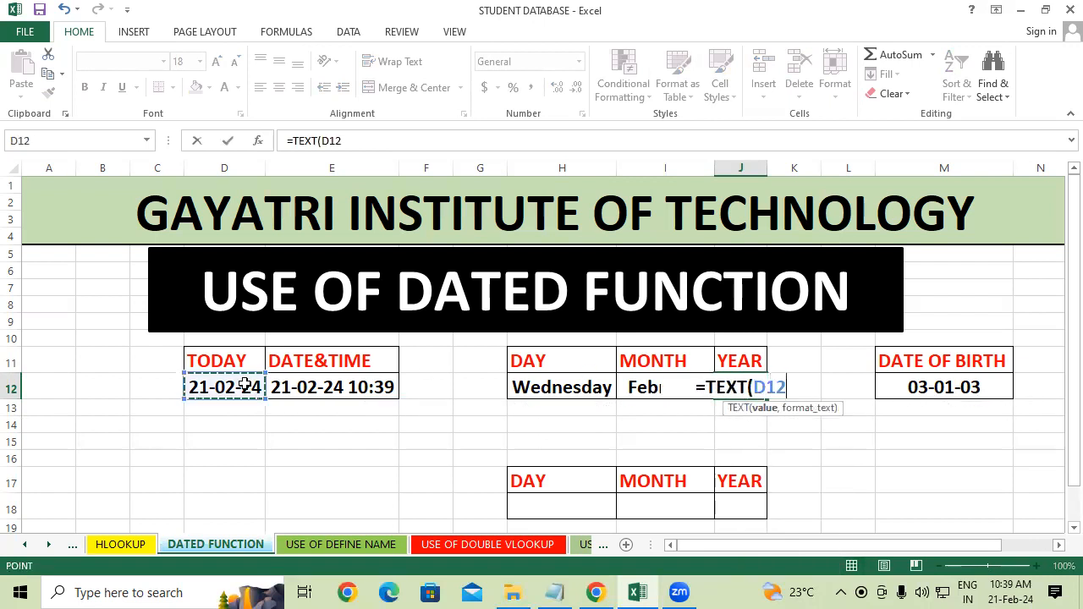
pyautogui.write(',')
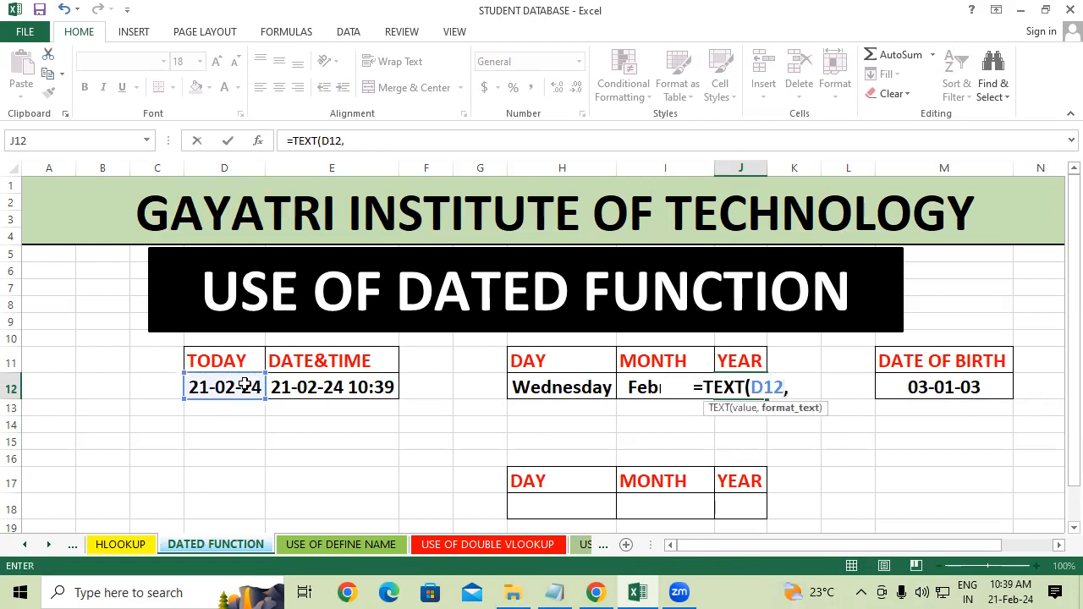
pyautogui.write('"YYYY')
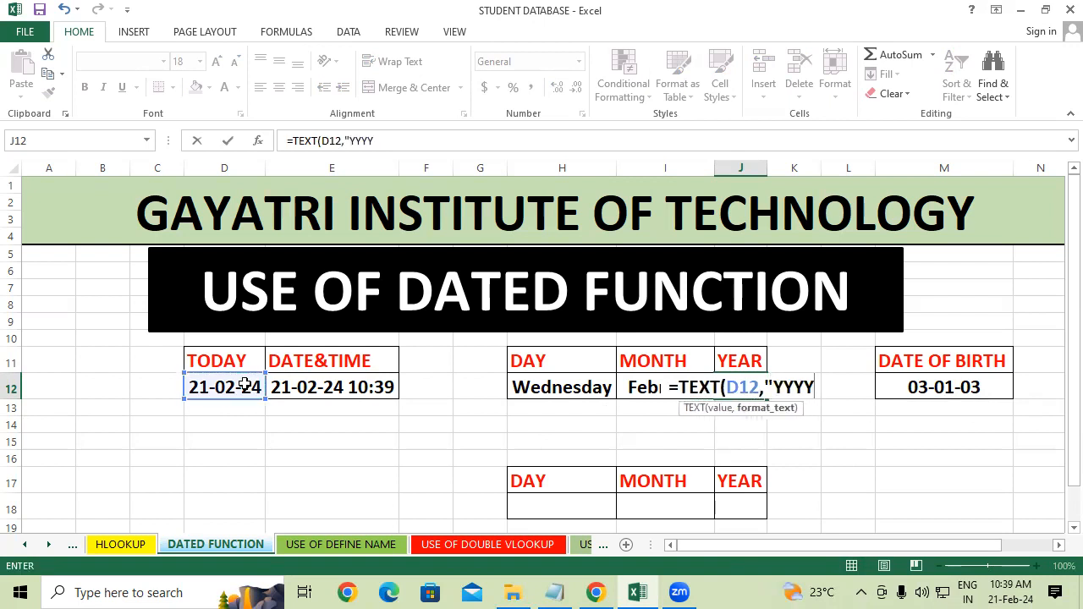
pyautogui.write('"')
pyautogui.press('BackSpace')
pyautogui.write('")')
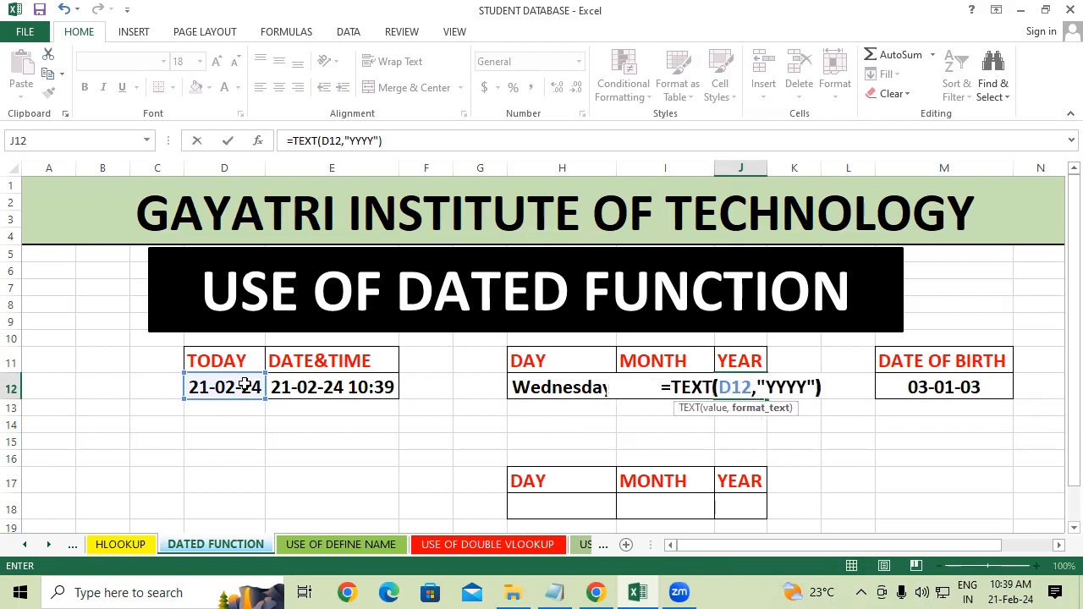
pyautogui.press('Return')
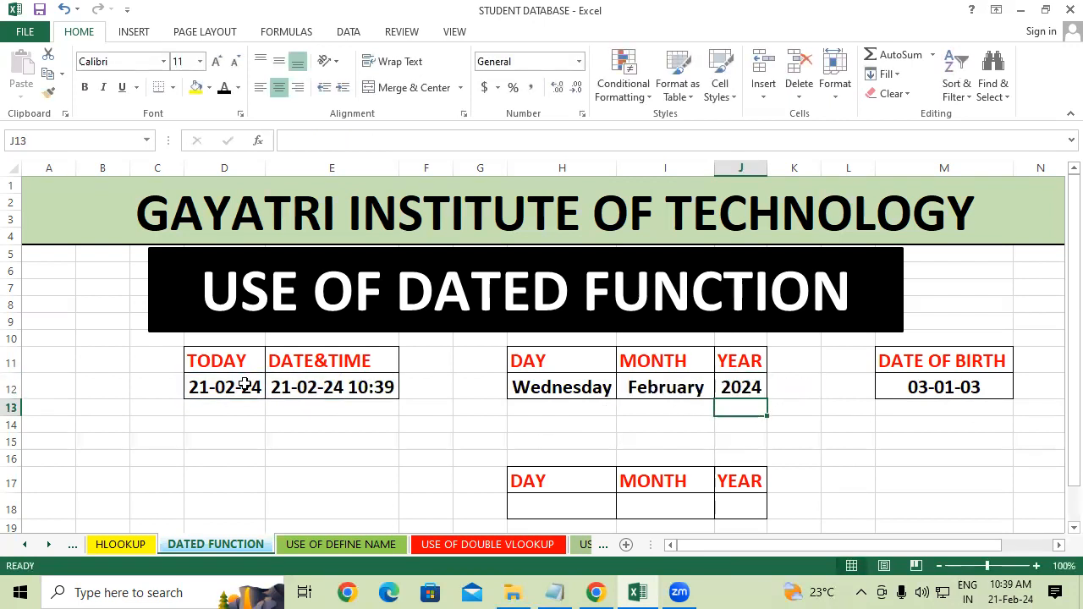
pyautogui.click(969, 458)
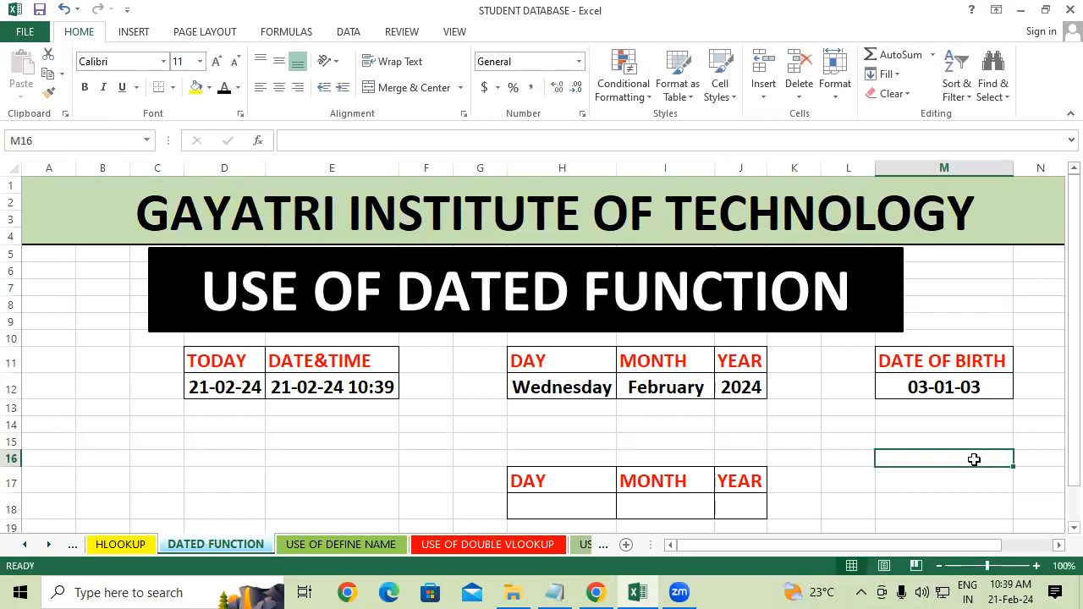
pyautogui.click(836, 499)
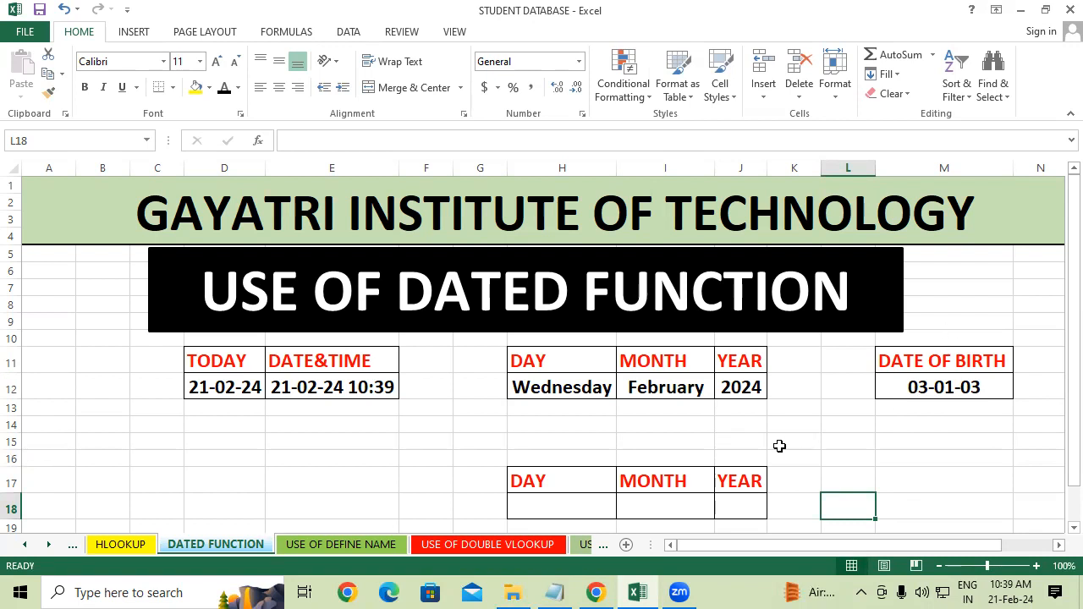
pyautogui.click(892, 438)
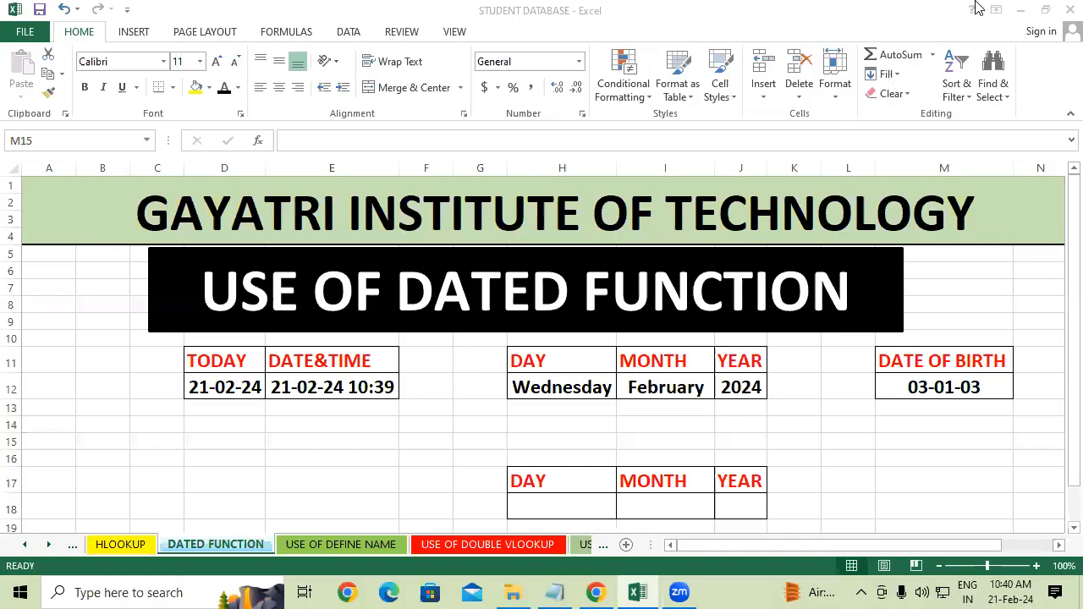
pyautogui.click(909, 478)
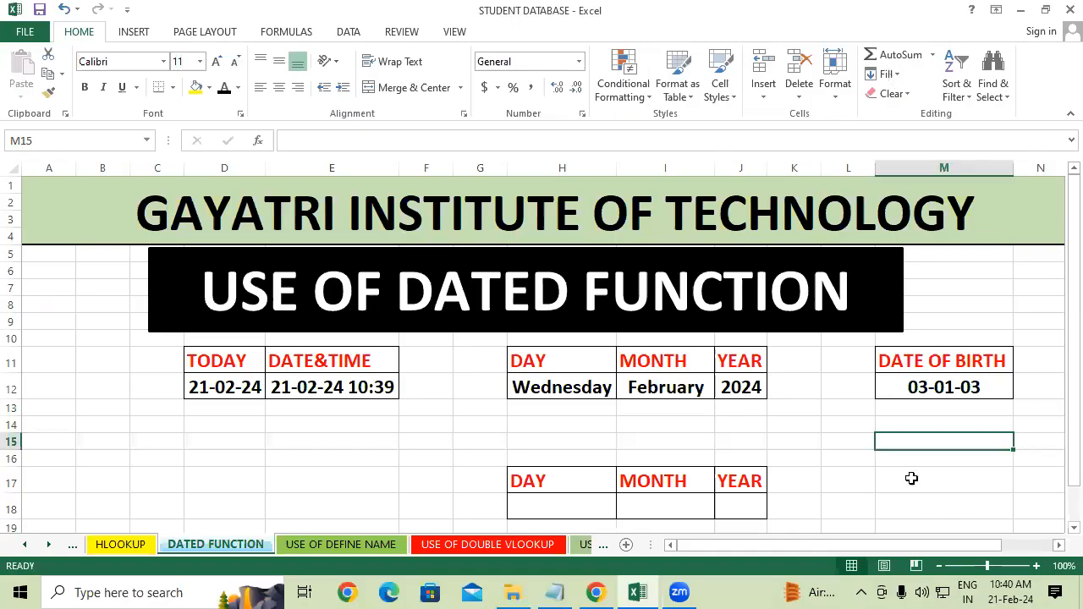
pyautogui.click(944, 388)
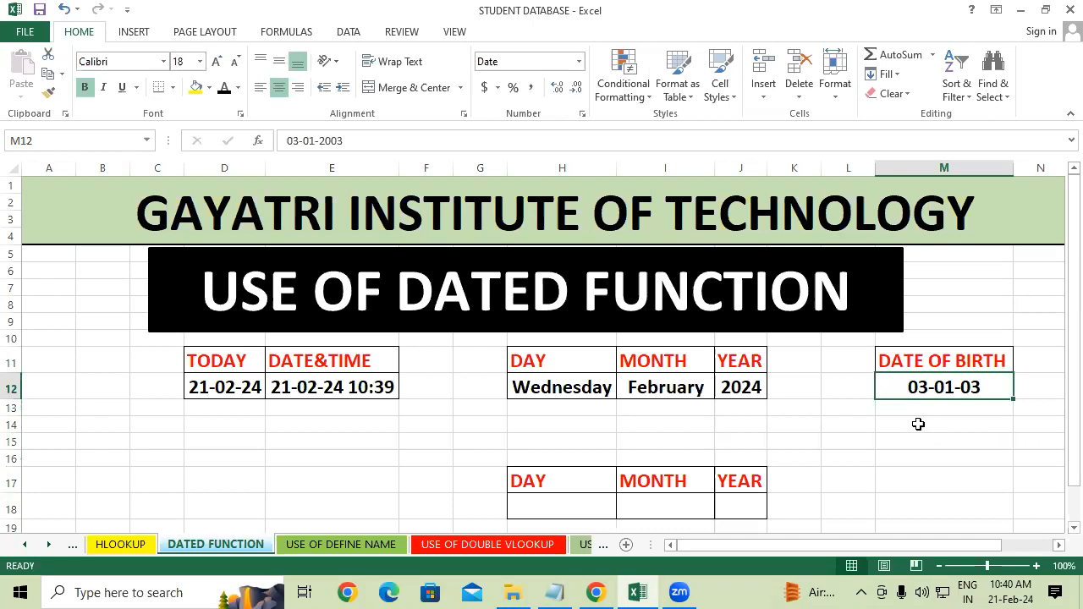
pyautogui.click(903, 480)
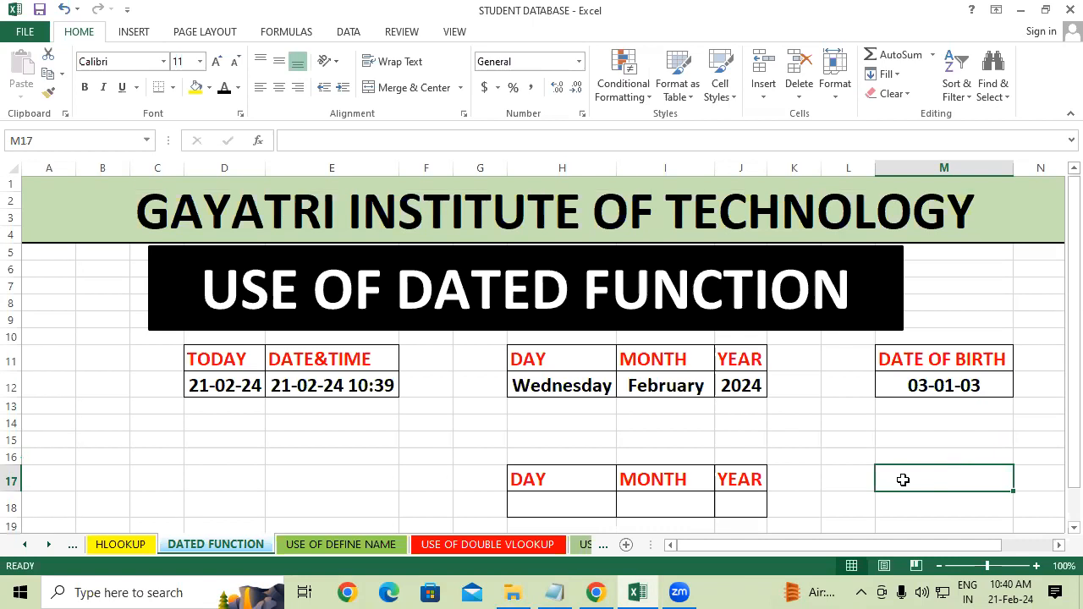
# Step: Clear the DATE OF BIRTH cell M12 and enter a new date of birth in it
pyautogui.scroll(-1, 908, 423)
pyautogui.click(915, 366)
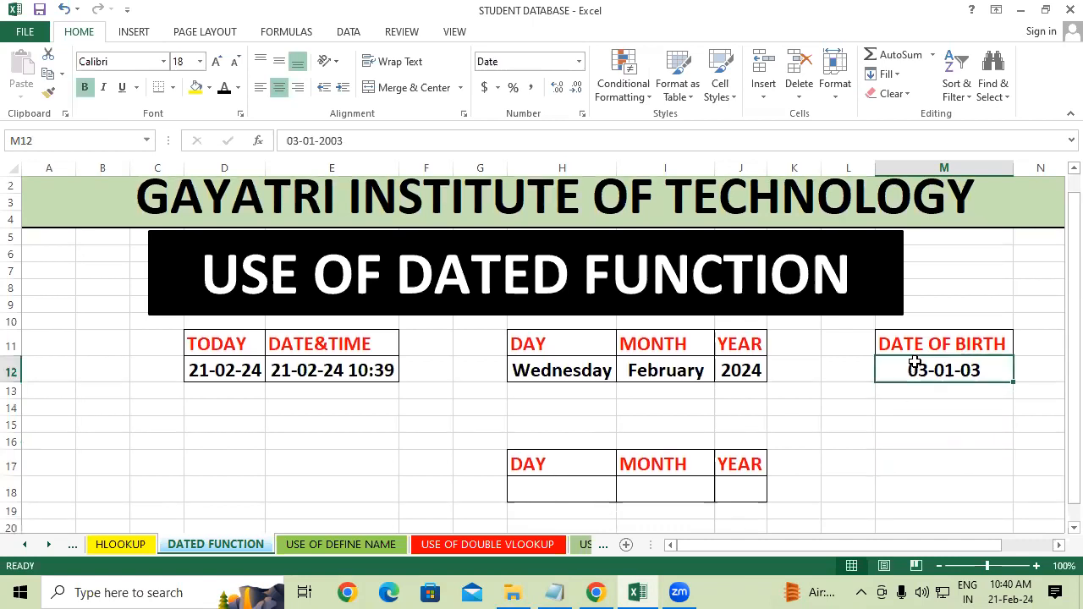
pyautogui.press('Delete')
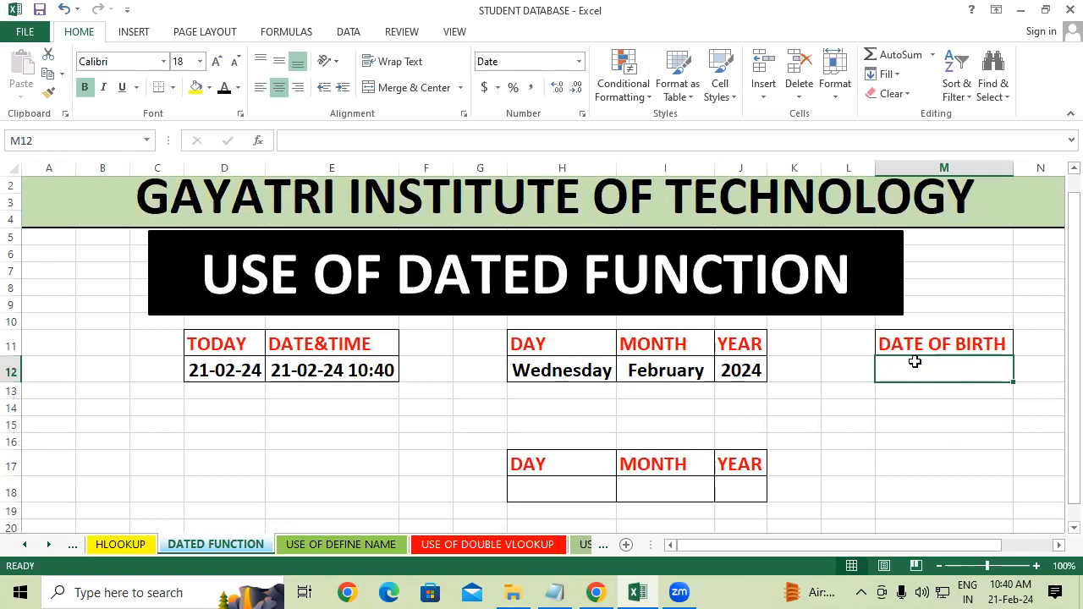
pyautogui.click(921, 486)
pyautogui.click(951, 371)
pyautogui.write('01/02/2006')
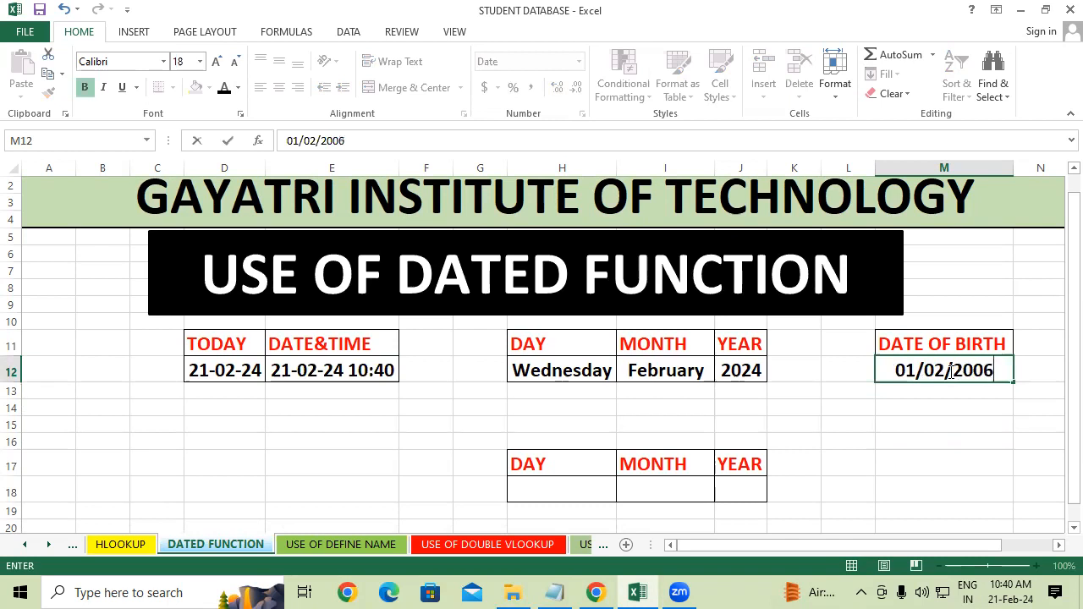
pyautogui.click(992, 458)
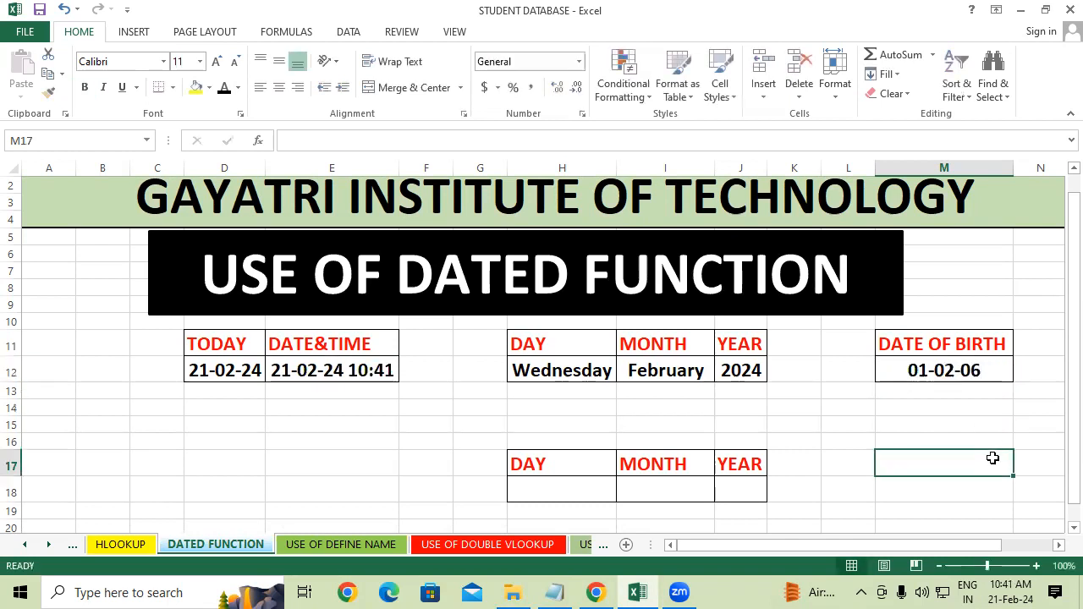
pyautogui.click(546, 481)
pyautogui.click(643, 490)
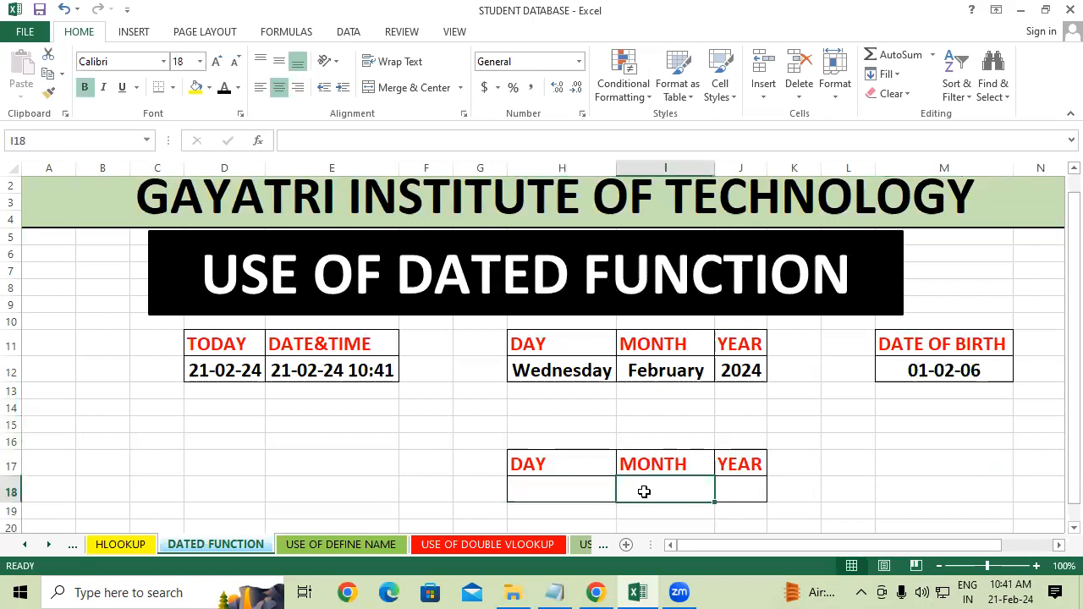
pyautogui.click(754, 506)
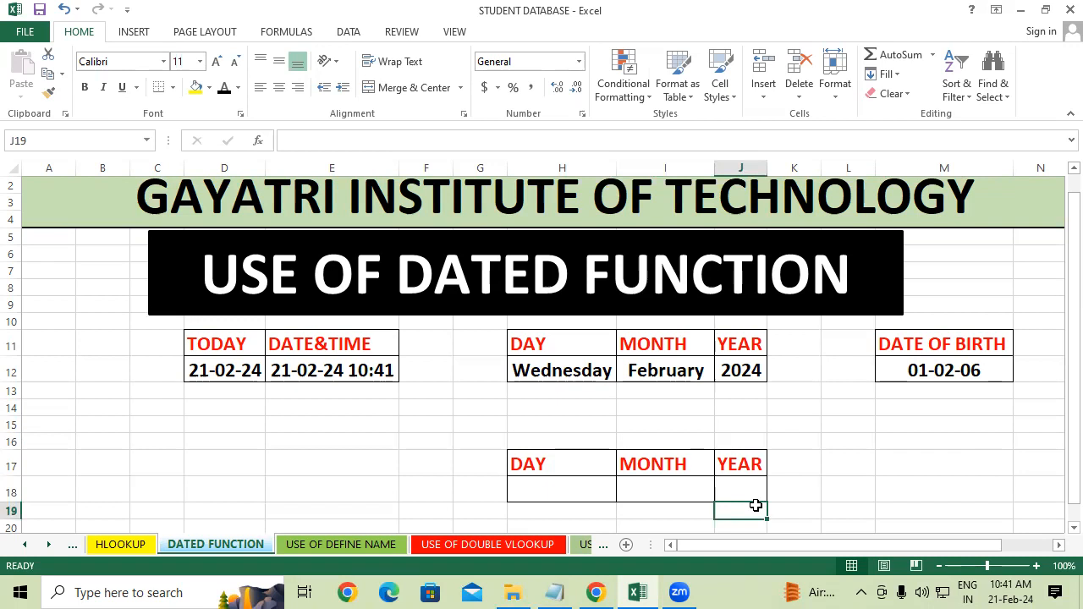
# Step: Enter =DATEDIF(M12,D12,"D") in the lower table's DAY cell H18 to get the age in days from the date of birth
pyautogui.scroll(-1, 754, 503)
pyautogui.click(558, 436)
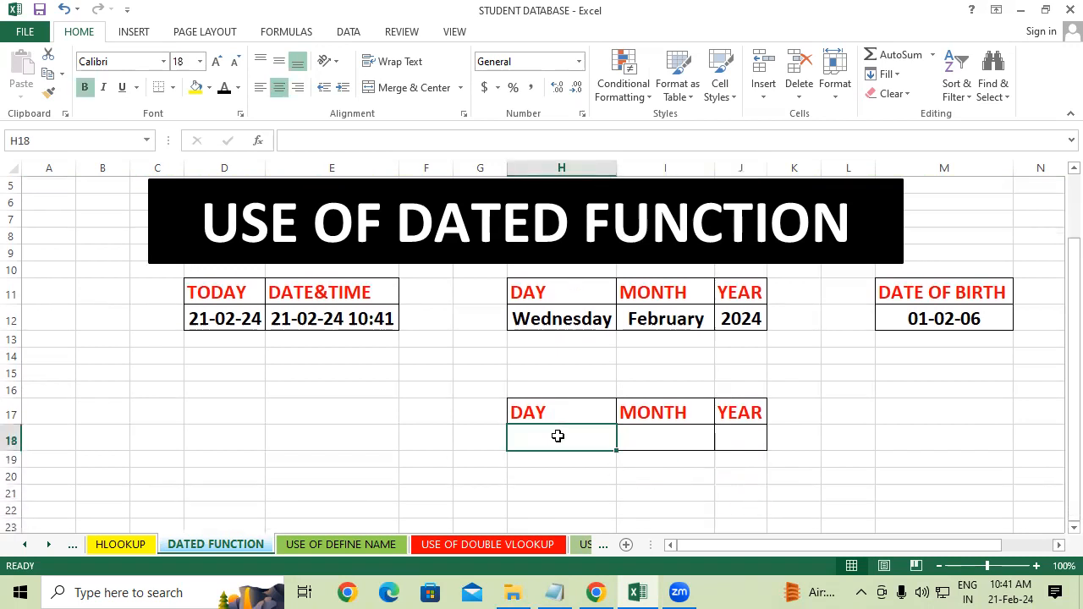
pyautogui.write('=')
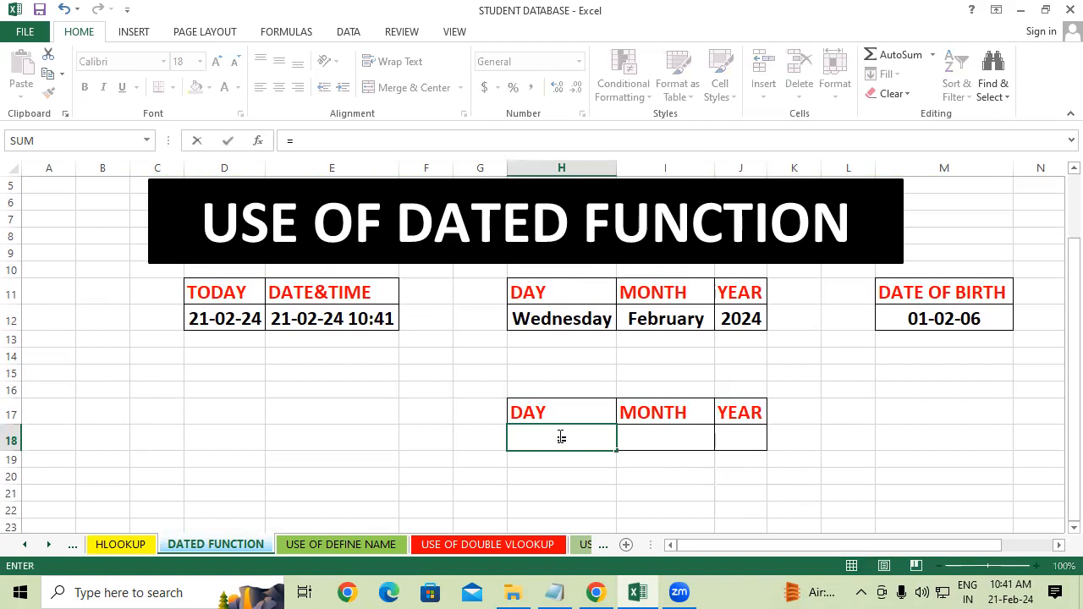
pyautogui.write('DATED')
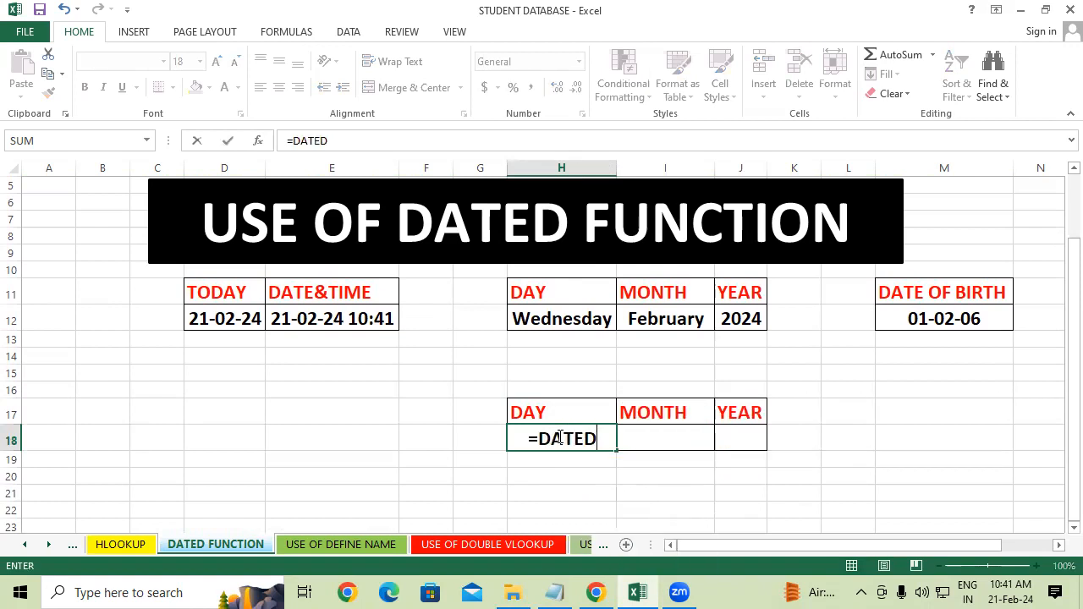
pyautogui.write('IF(')
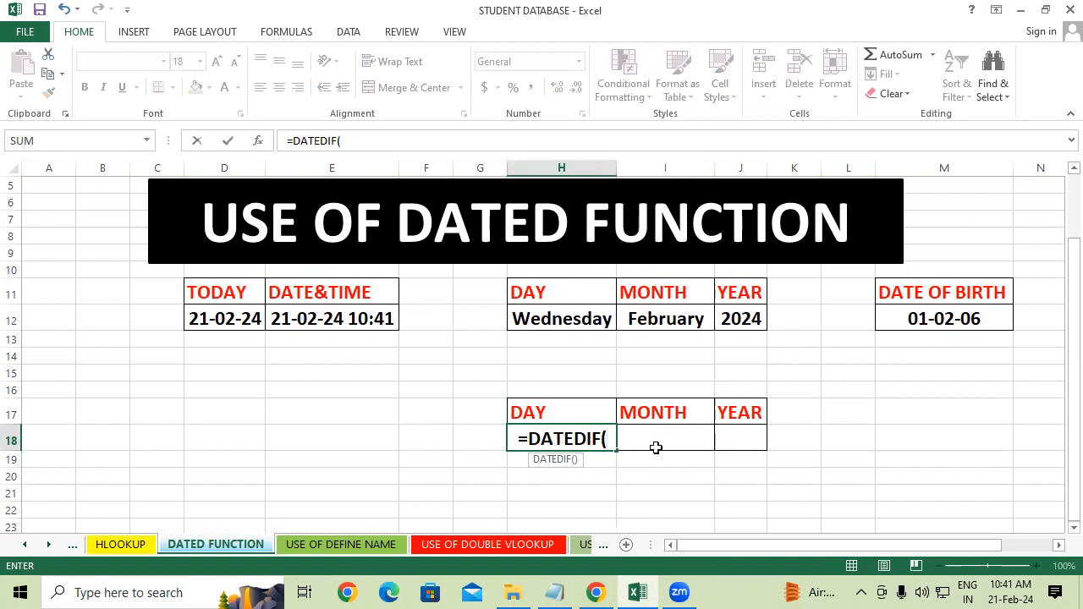
pyautogui.click(975, 321)
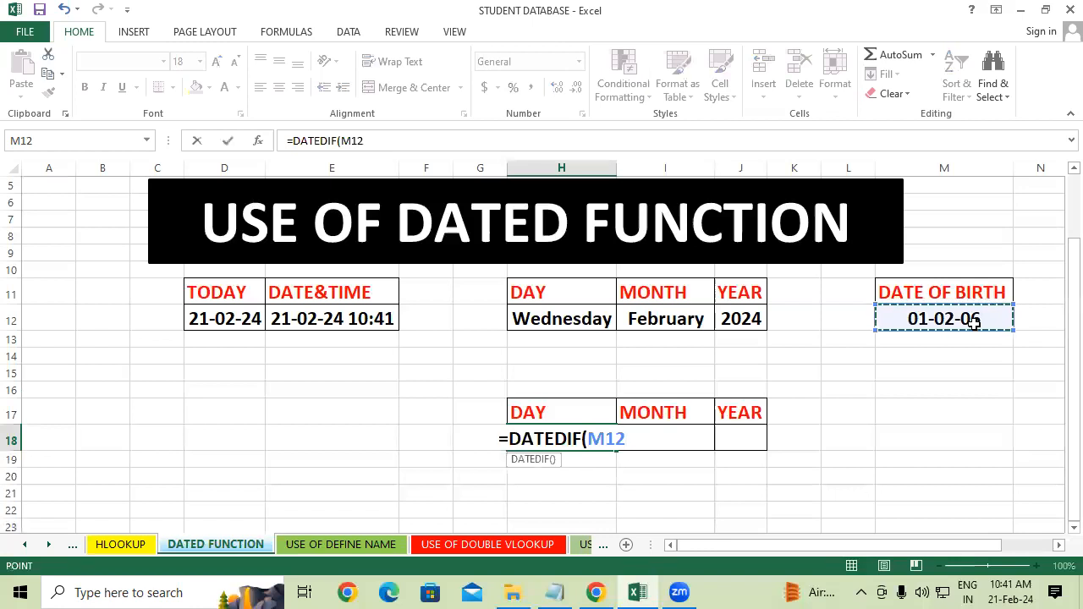
pyautogui.write(',')
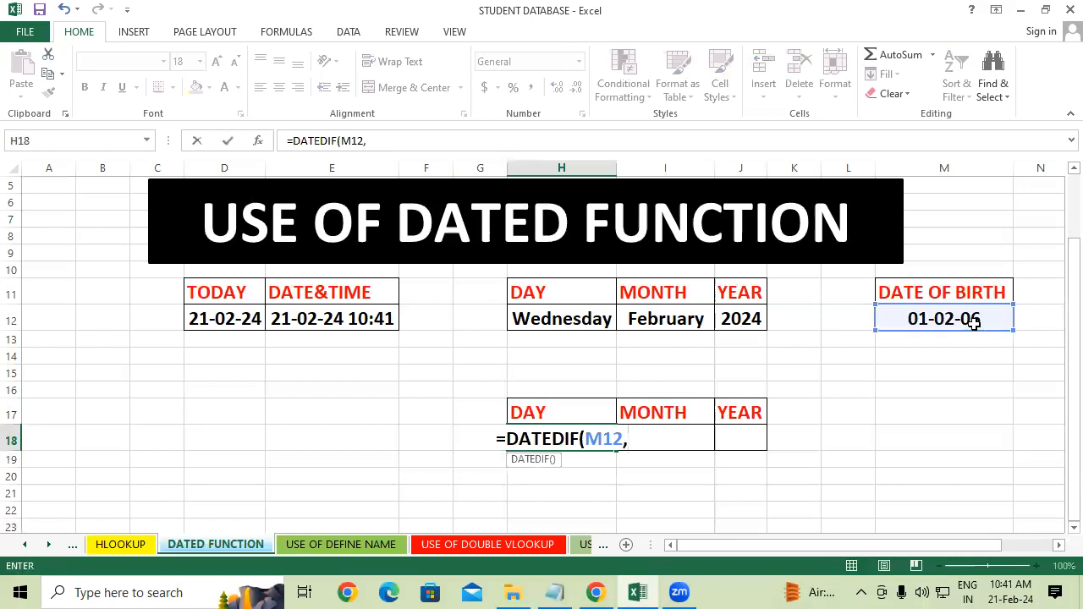
pyautogui.click(224, 318)
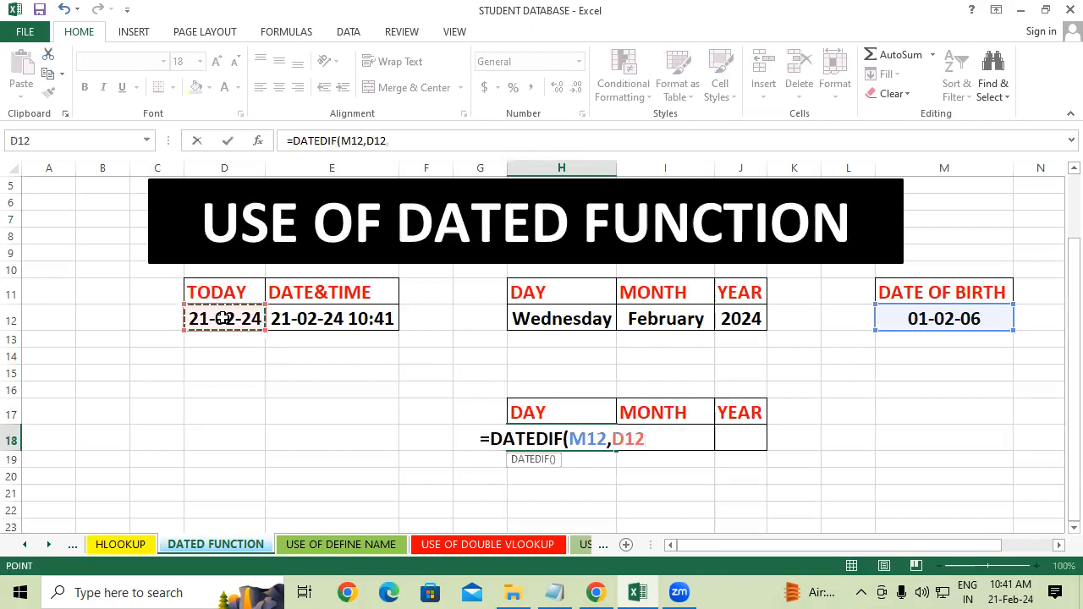
pyautogui.write(',"D')
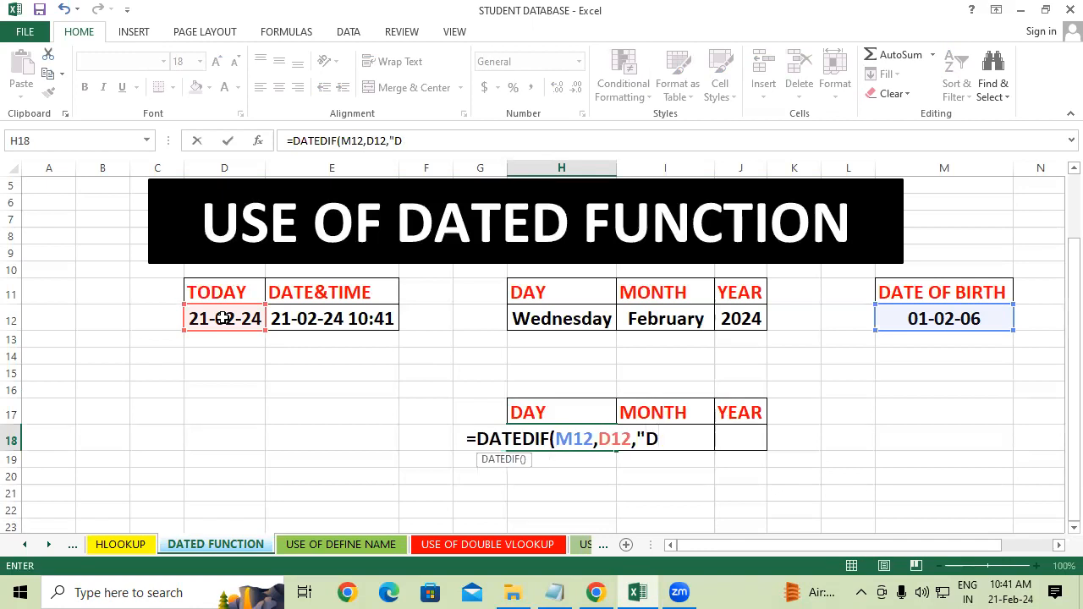
pyautogui.write('")')
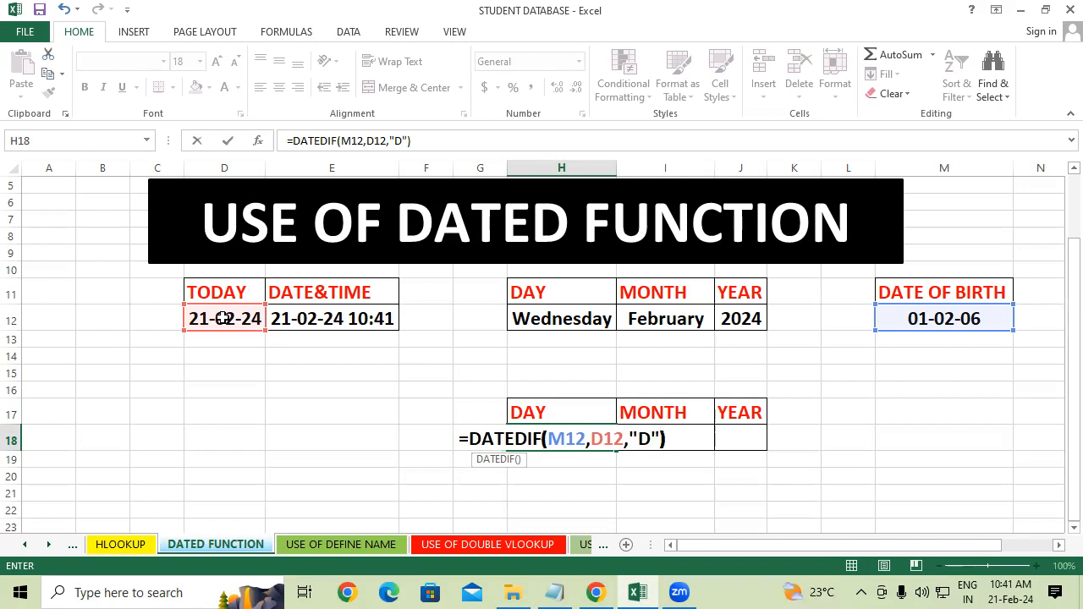
pyautogui.press('Return')
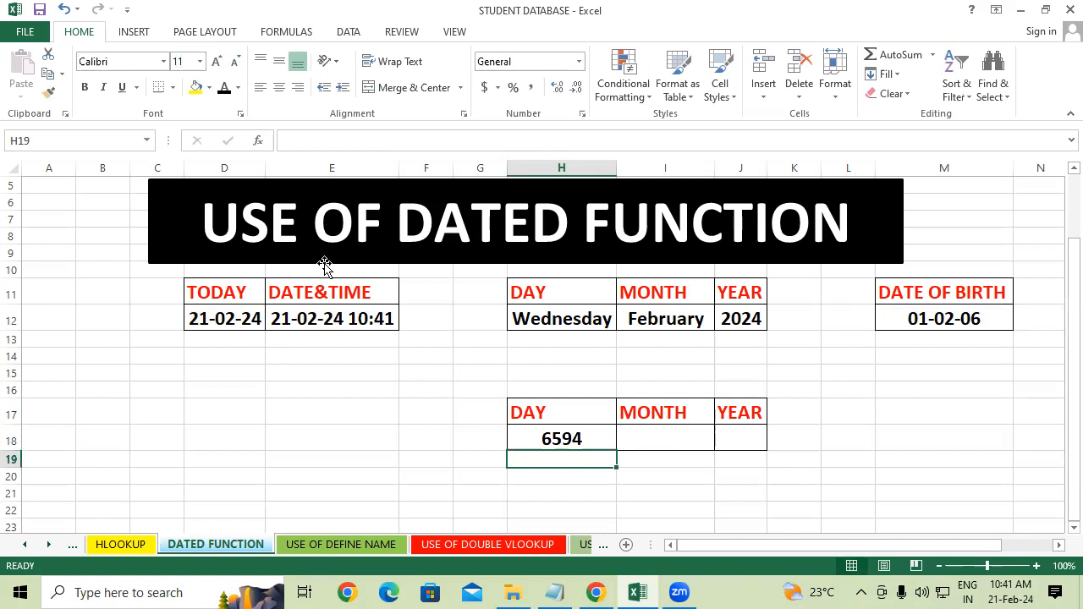
# Step: Enter =DATEDIF(M12,D12,"M") in the lower table's MONTH cell I18 to get the age in completed months
pyautogui.click(656, 438)
pyautogui.write('=')
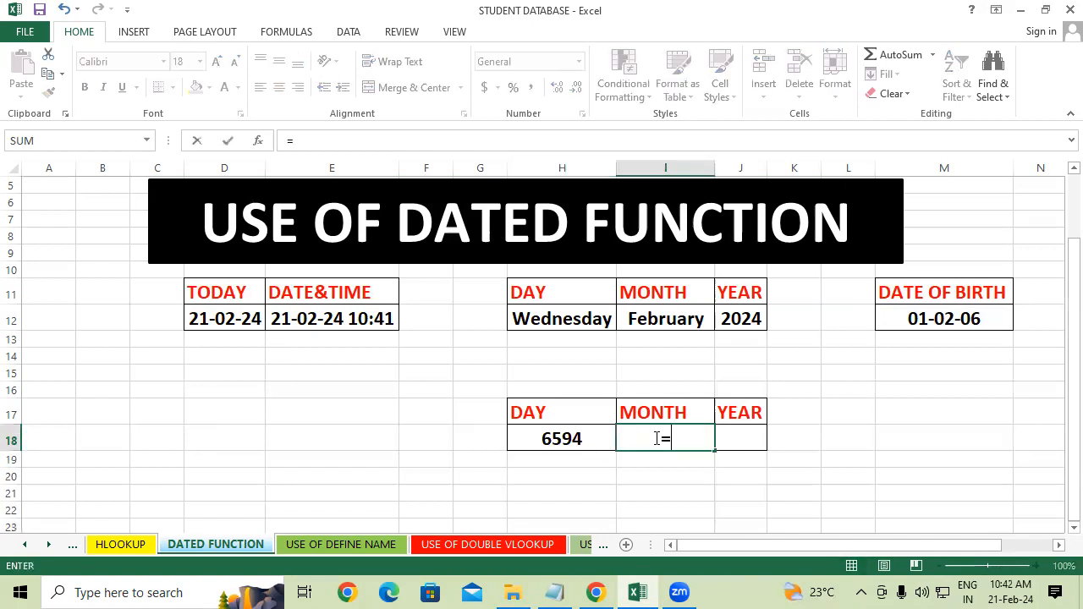
pyautogui.write('DATEDIF(')
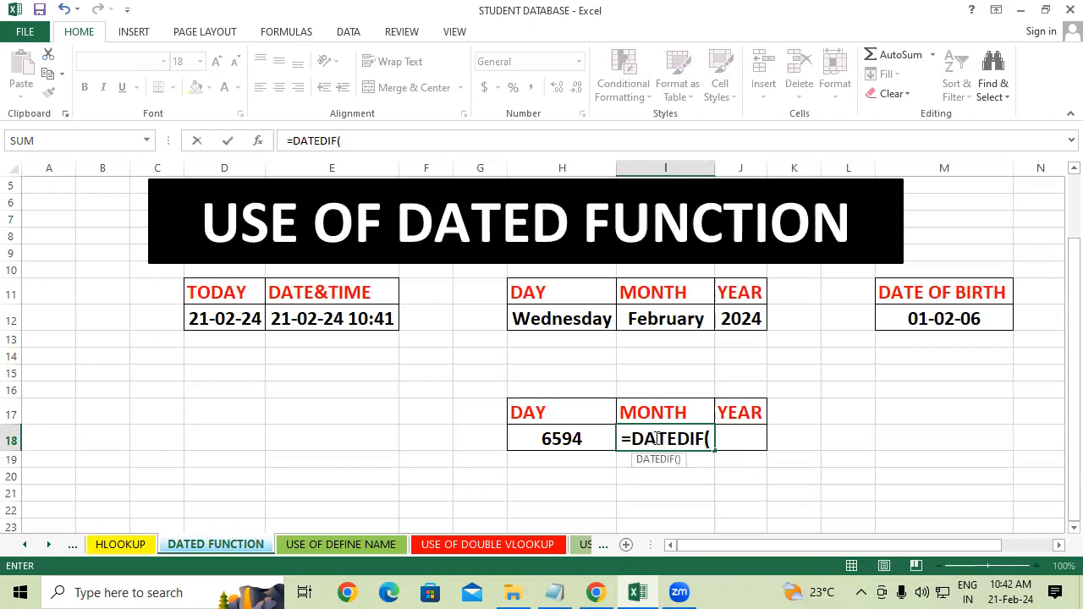
pyautogui.click(944, 319)
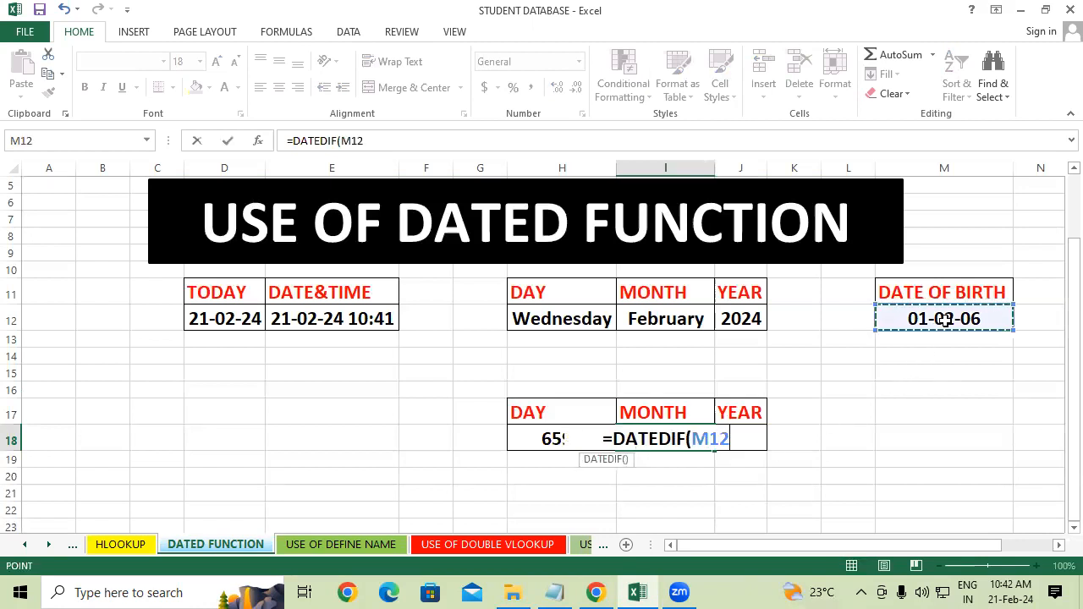
pyautogui.write(',')
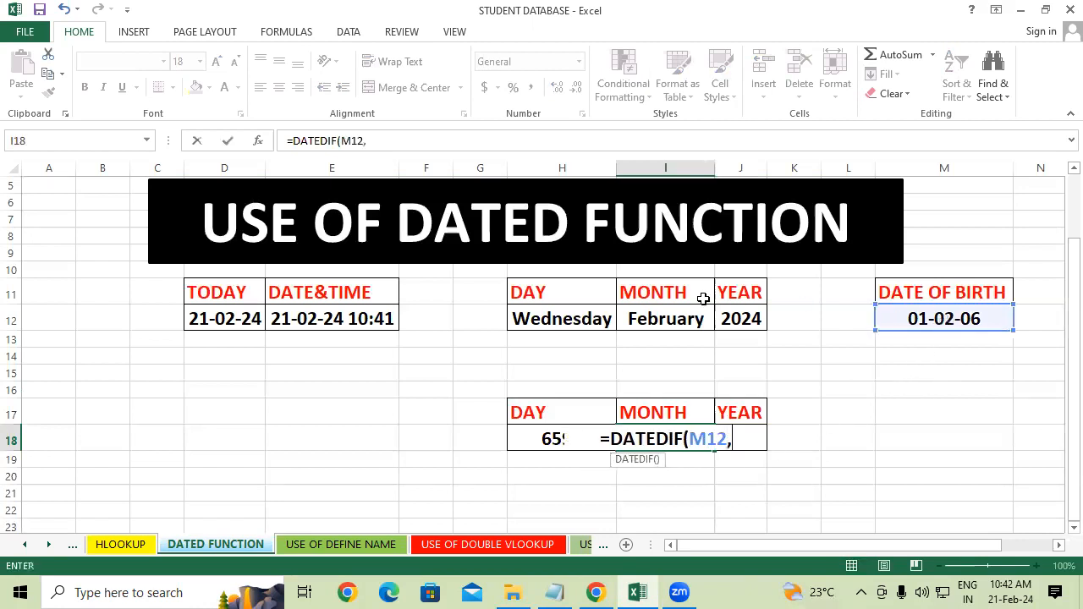
pyautogui.click(235, 321)
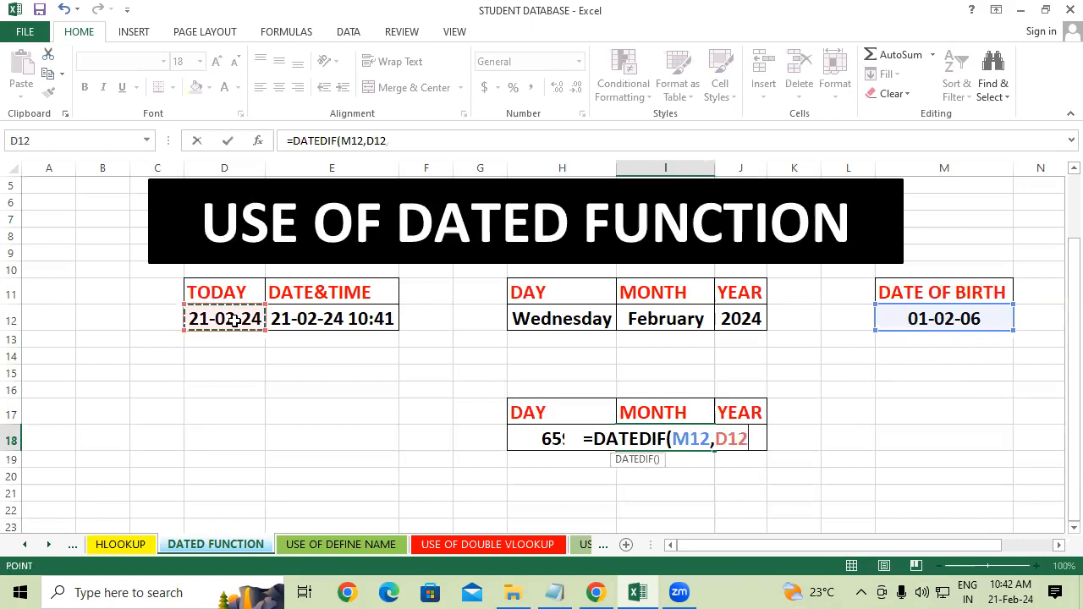
pyautogui.write(',"M')
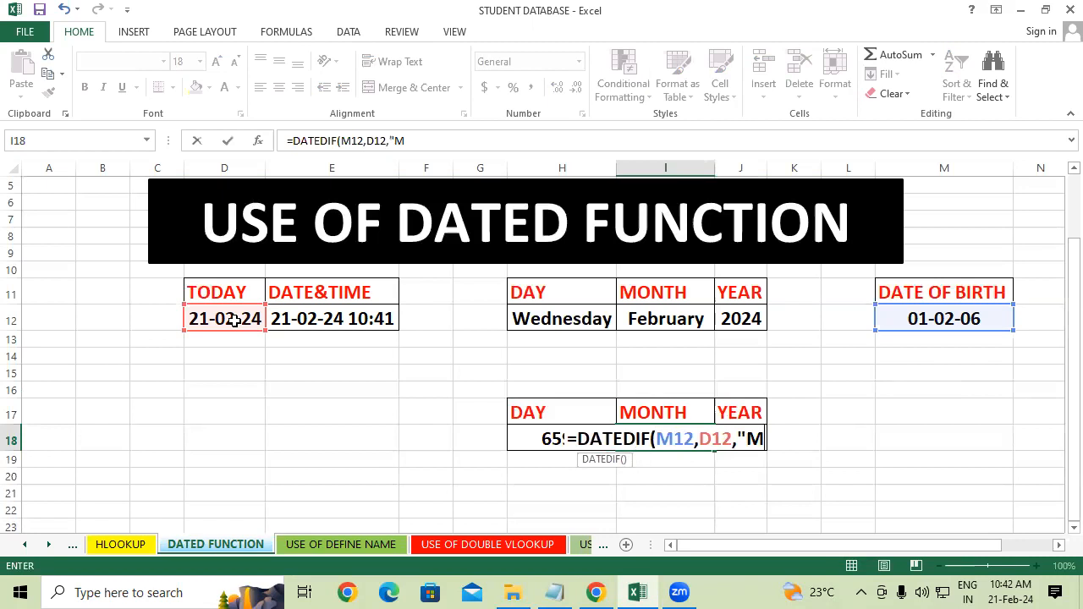
pyautogui.write('")')
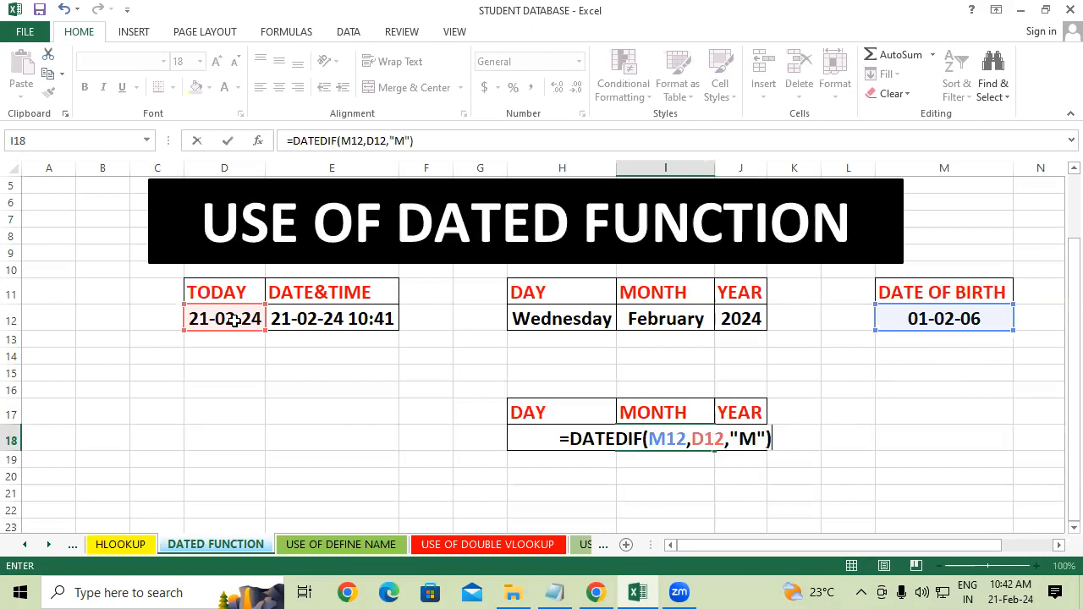
pyautogui.press('Return')
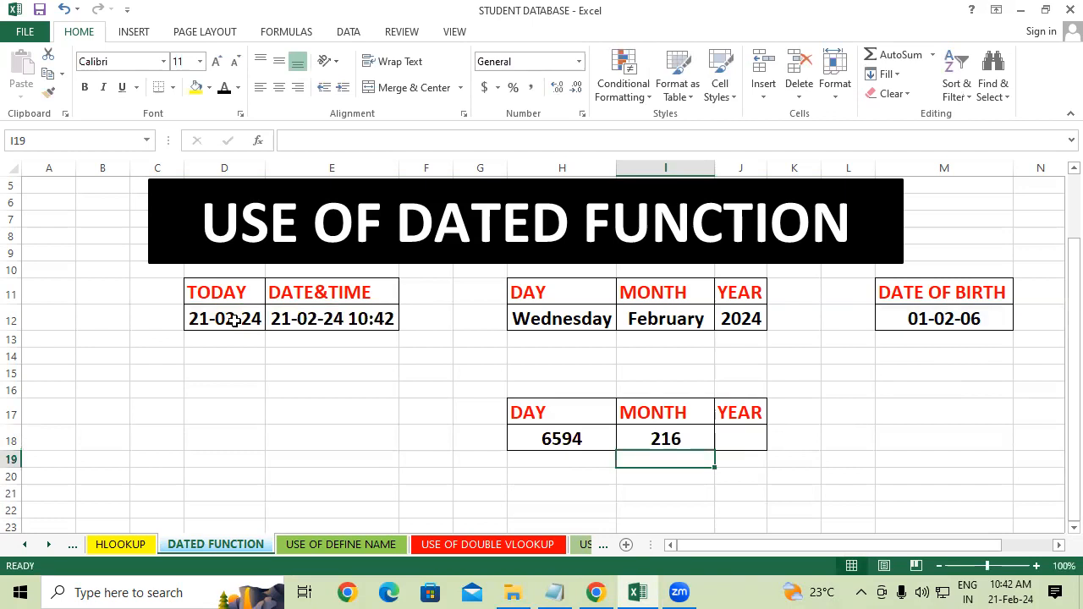
# Step: Enter =DATEDIF(M12,D12,"Y") in the lower table's YEAR cell J18 to get the age in completed years
pyautogui.click(771, 415)
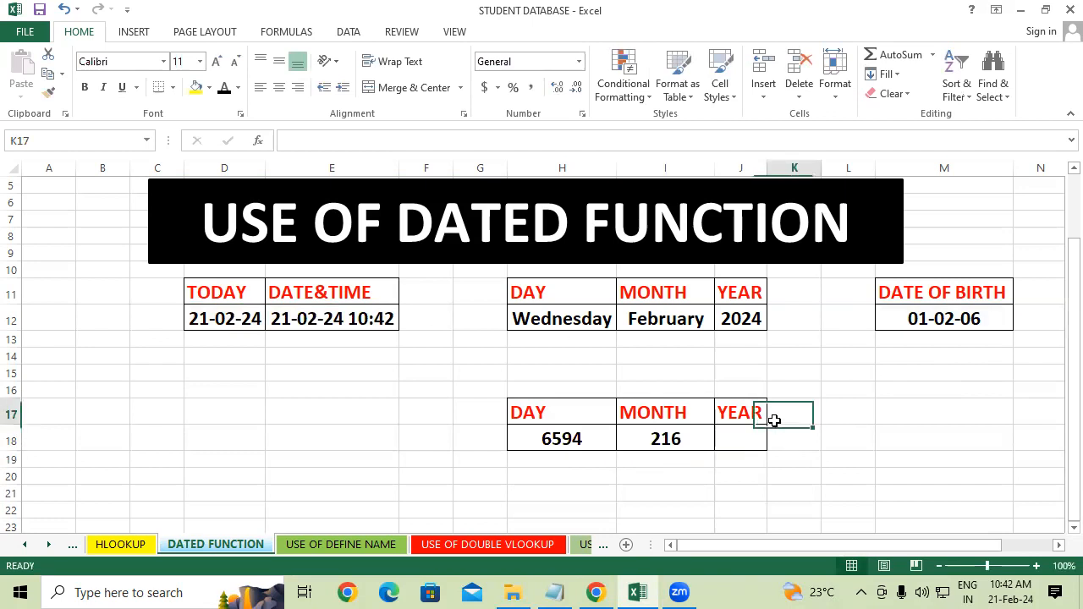
pyautogui.click(747, 440)
pyautogui.write('=')
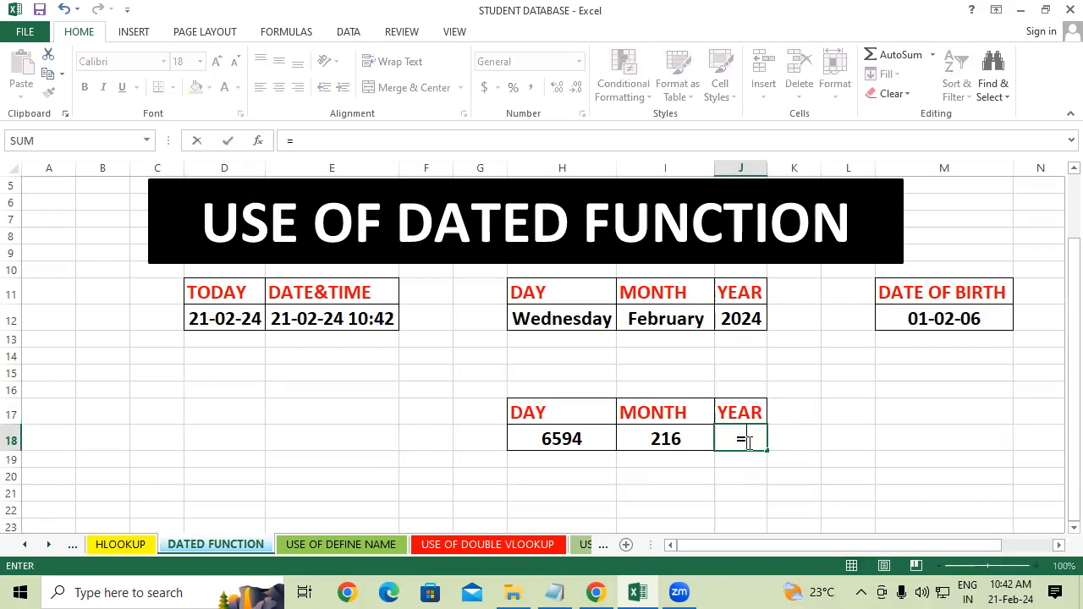
pyautogui.write('DATEDIF(')
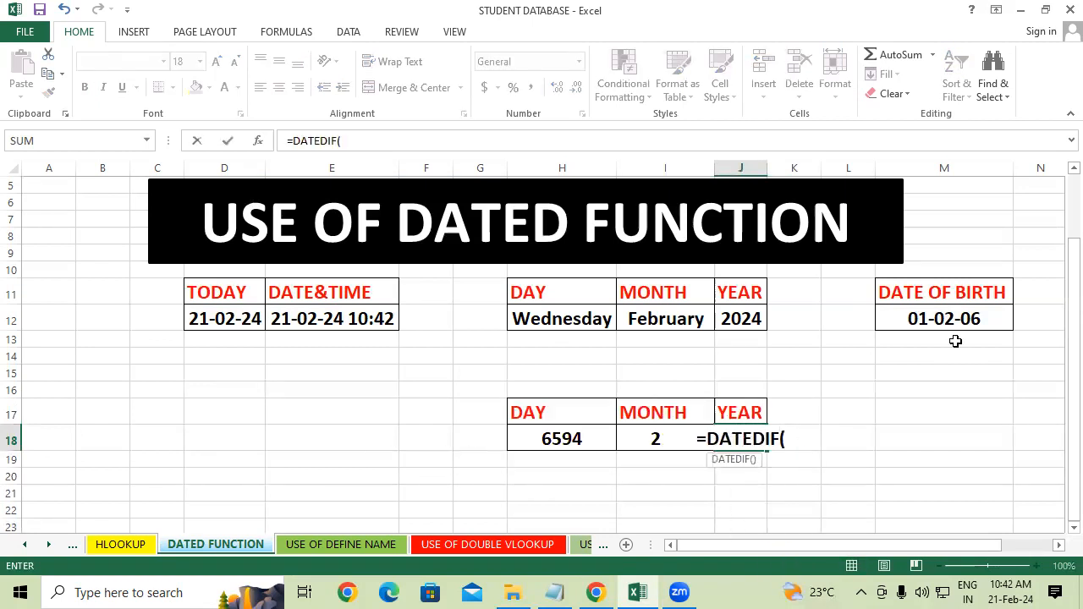
pyautogui.click(995, 314)
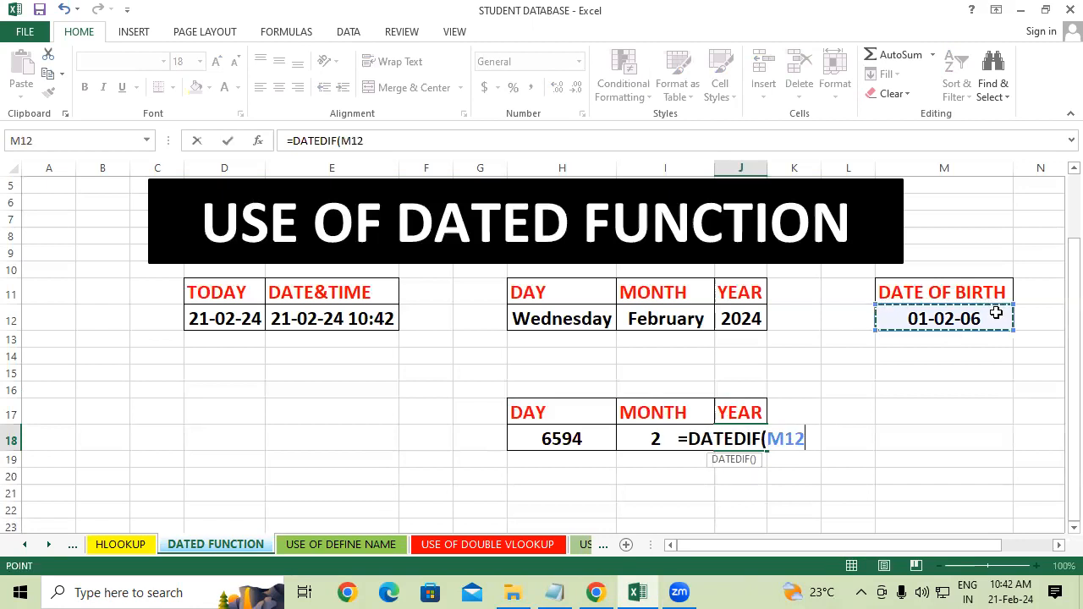
pyautogui.write(',')
pyautogui.click(258, 318)
pyautogui.write(',"Y"')
pyautogui.press('Return')
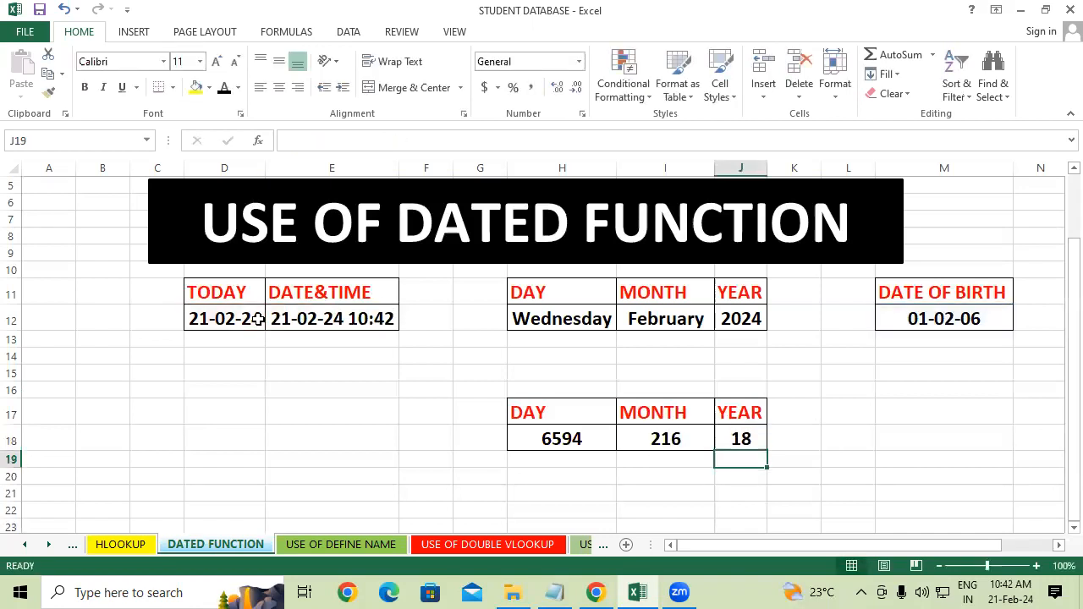
pyautogui.click(851, 465)
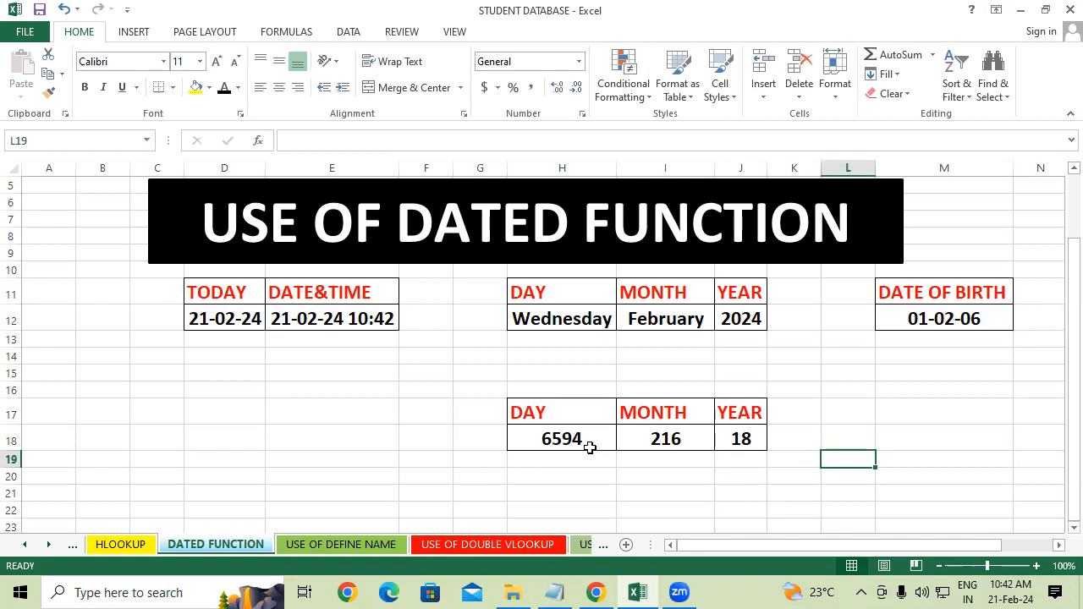
pyautogui.click(856, 414)
pyautogui.moveTo(747, 416); pyautogui.dragTo(747, 480)
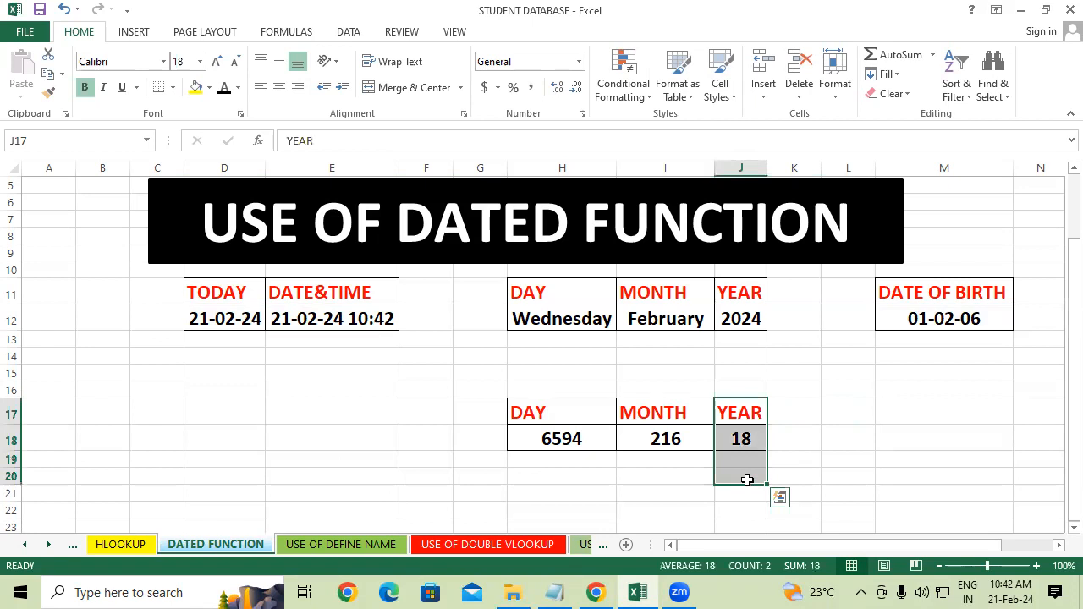
pyautogui.click(957, 435)
pyautogui.moveTo(522, 415); pyautogui.dragTo(580, 436)
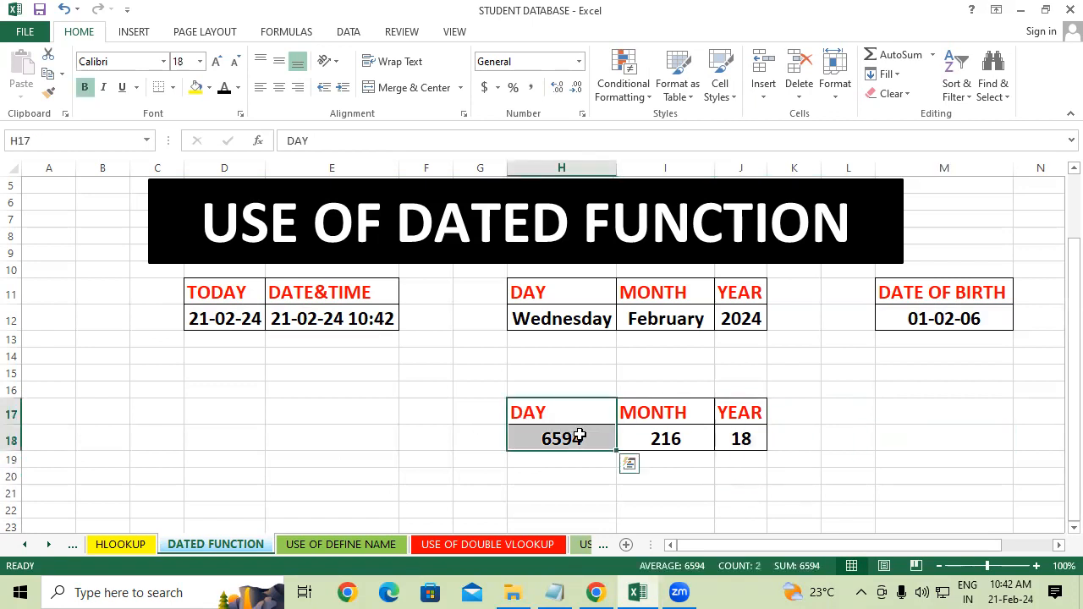
pyautogui.click(857, 429)
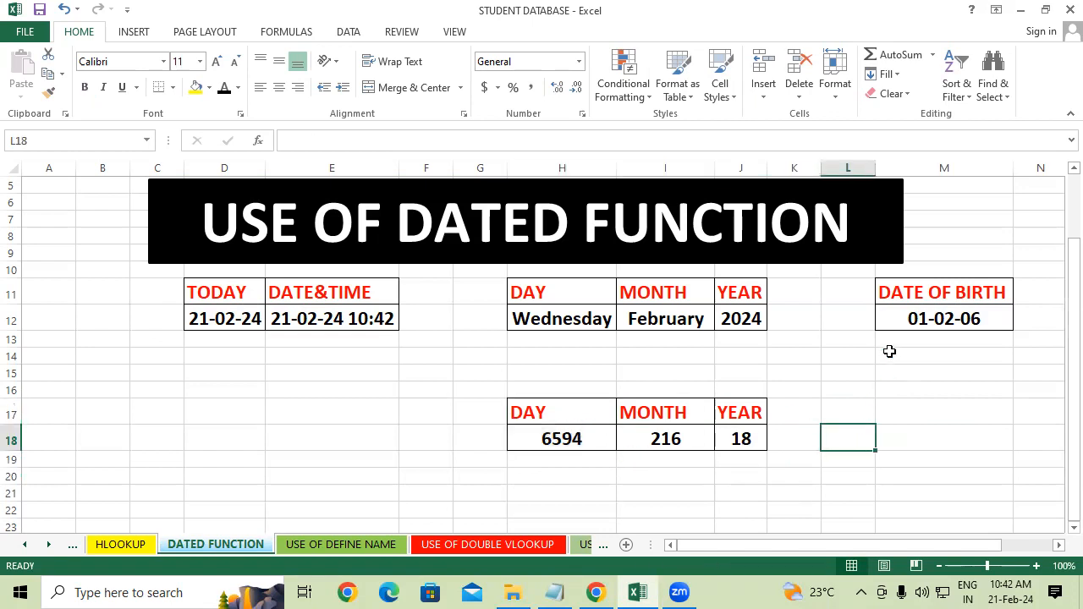
# Step: Replace the date of birth in M12 with a later date in the same year to recalculate the DATEDIF results
pyautogui.click(922, 315)
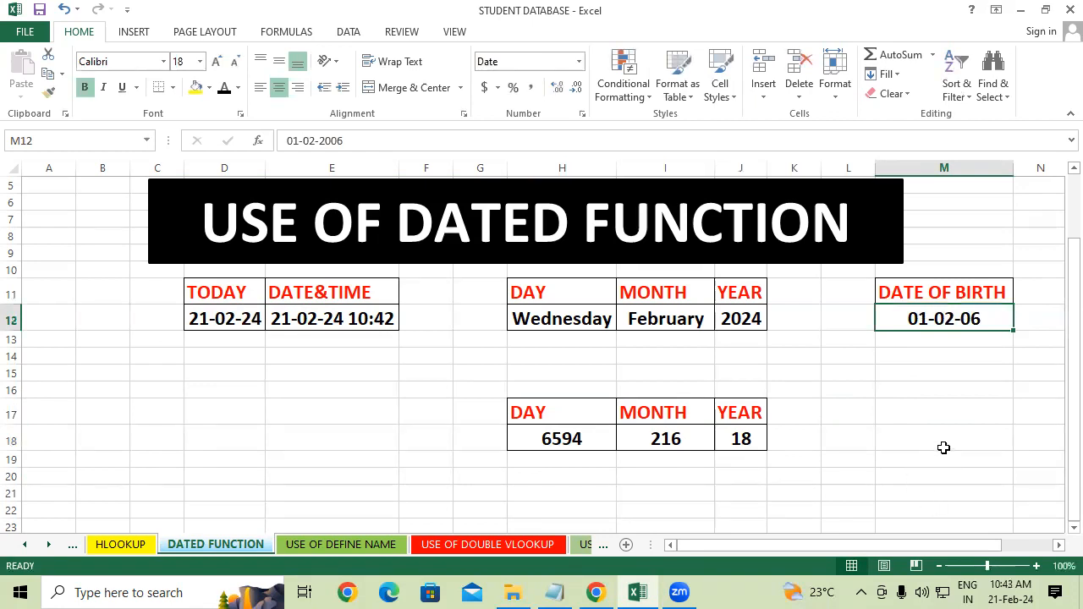
pyautogui.write('15')
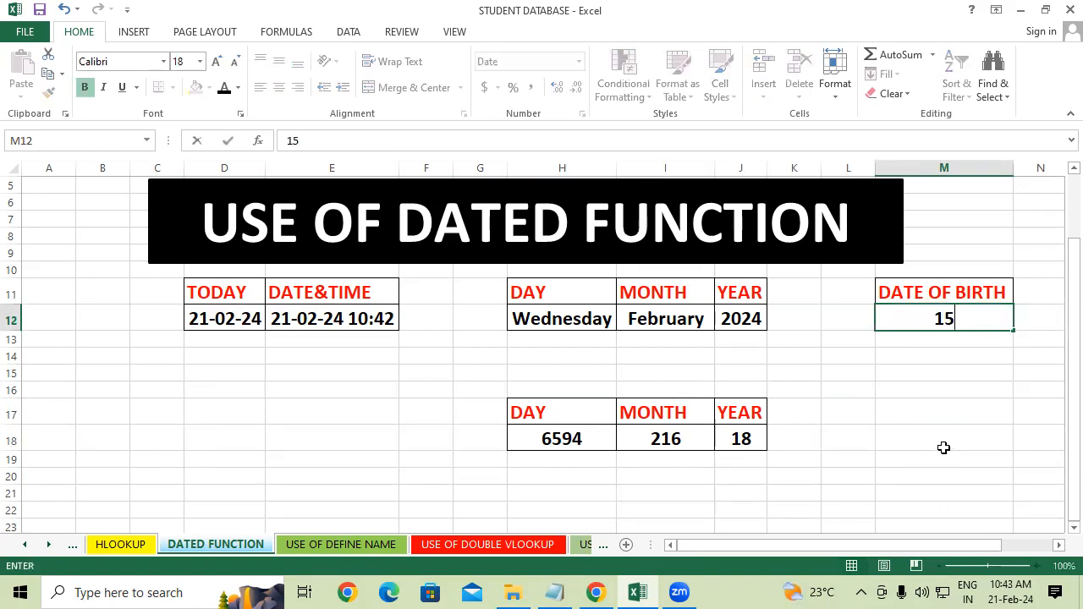
pyautogui.write('/10/2006')
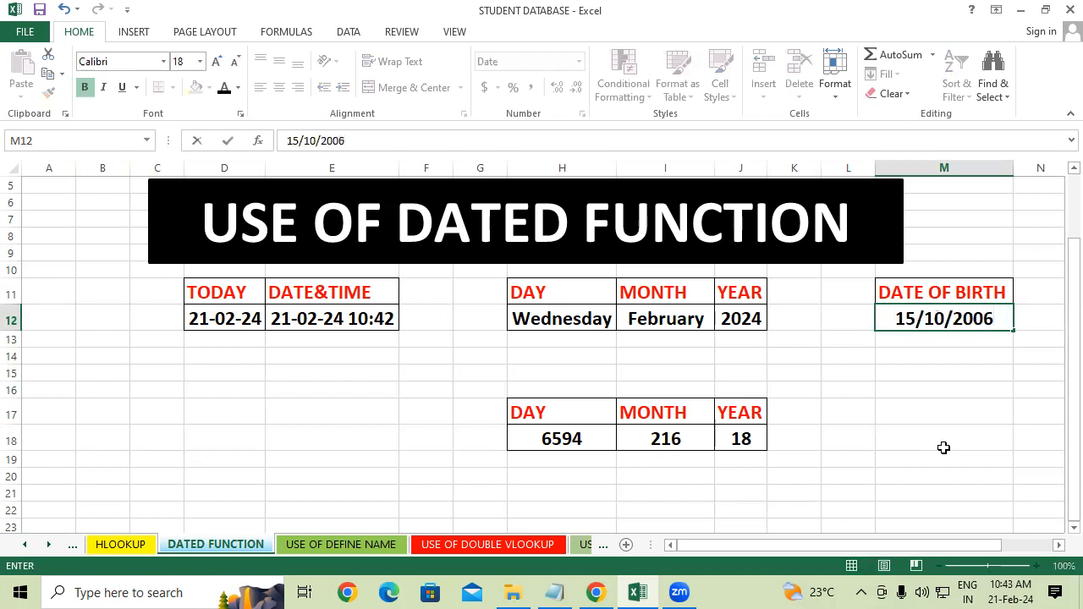
pyautogui.press('Return')
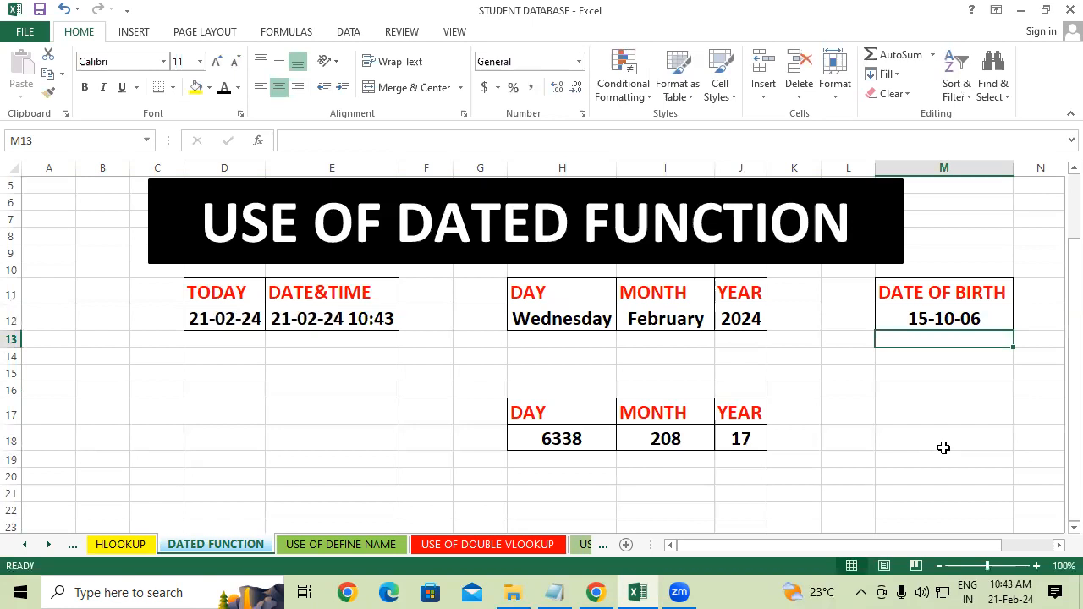
pyautogui.click(912, 511)
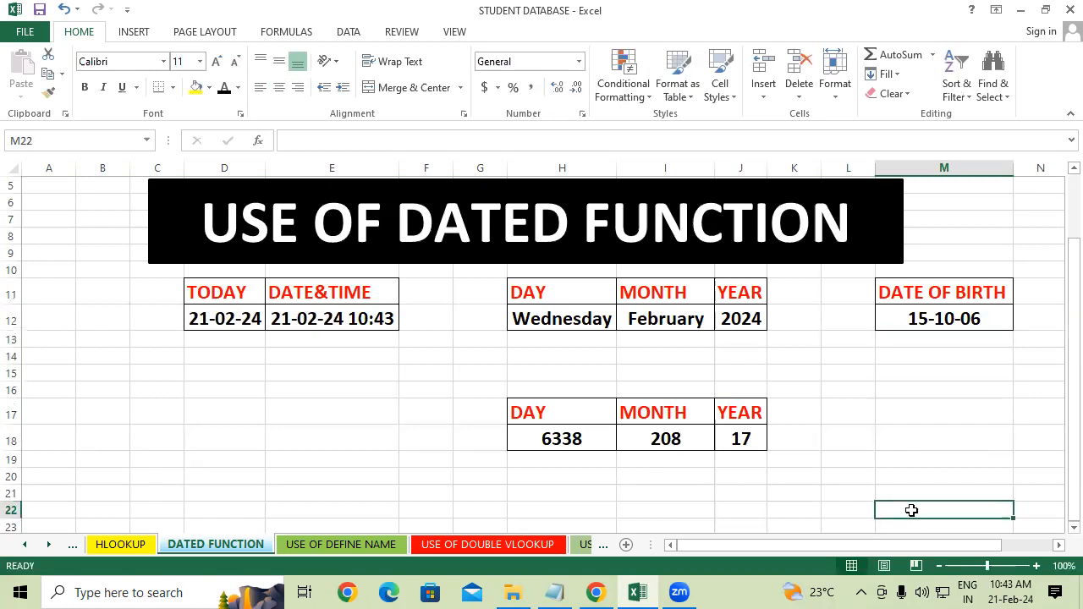
# Step: Overwrite the date of birth in M12 with a date from an earlier year to recalculate the age in days, months and years
pyautogui.click(967, 320)
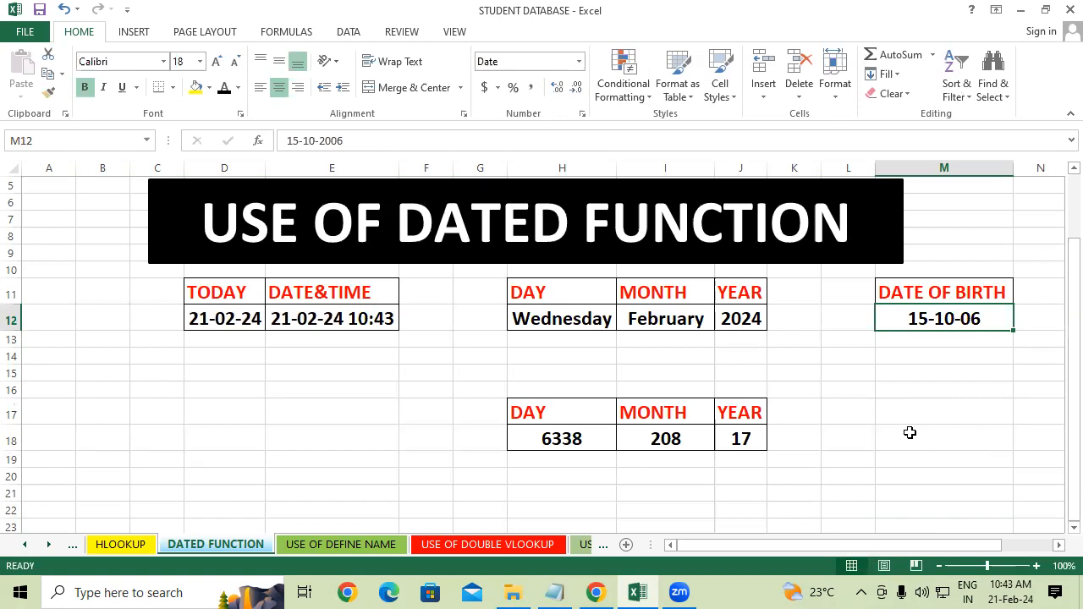
pyautogui.write('20/10/2003')
pyautogui.click(909, 432)
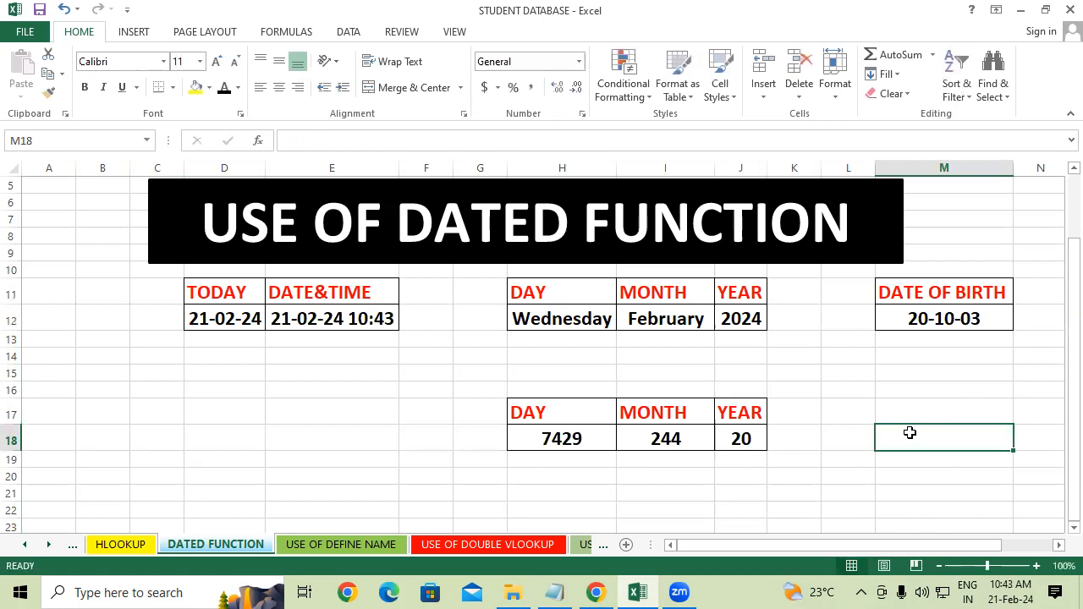